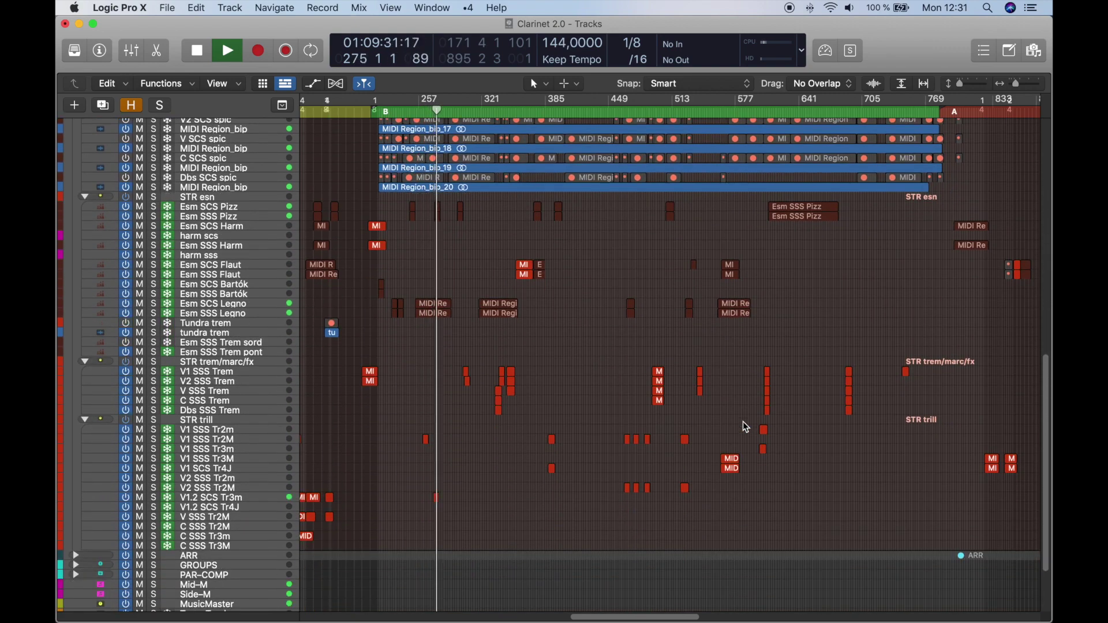
# Step: Examine the woodwind and string tracks of section B up close while the project plays
pyautogui.scroll(15, 744, 424)
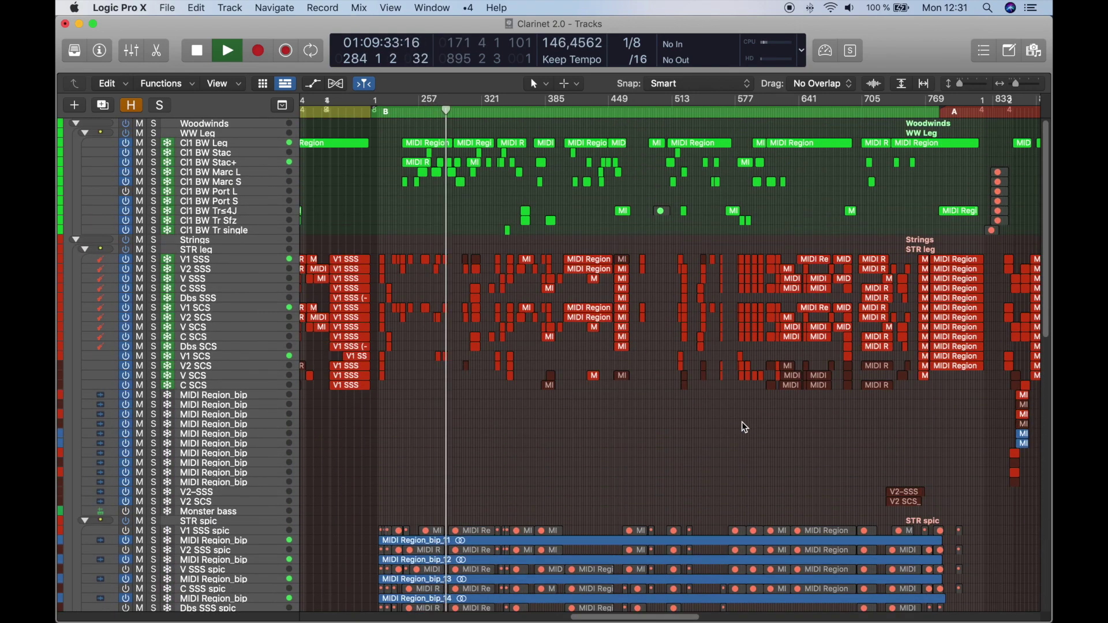
pyautogui.press('super+Right')
pyautogui.press('super+Right')
pyautogui.press('super+Right')
pyautogui.press('super+Right')
pyautogui.press('super+Down')
pyautogui.press('super+Down')
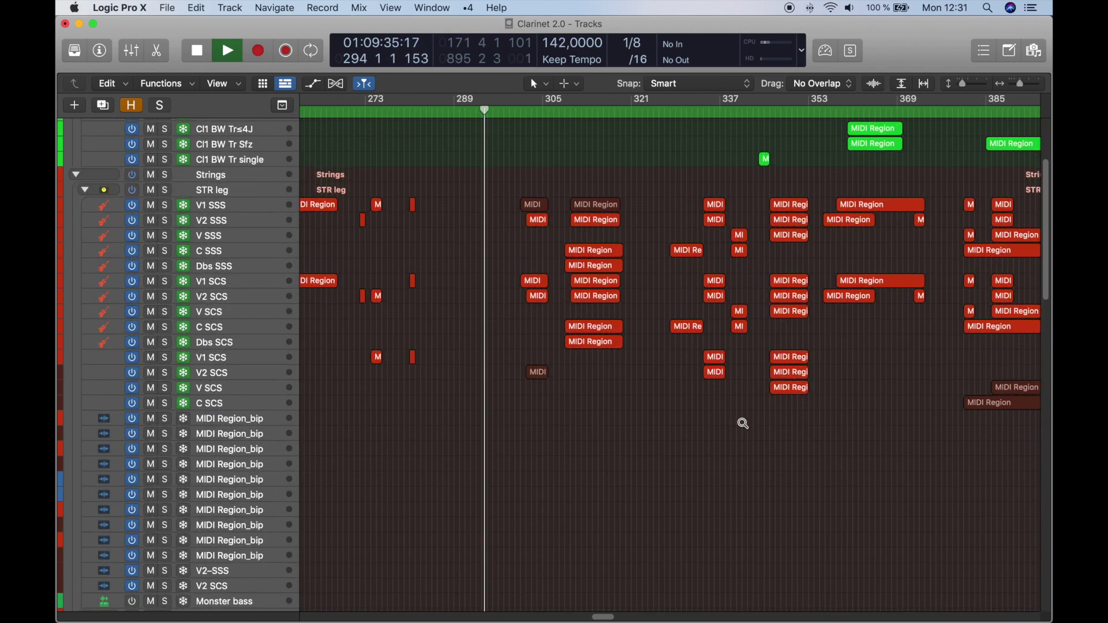
pyautogui.scroll(8, 742, 423)
pyautogui.scroll(-14, 743, 425)
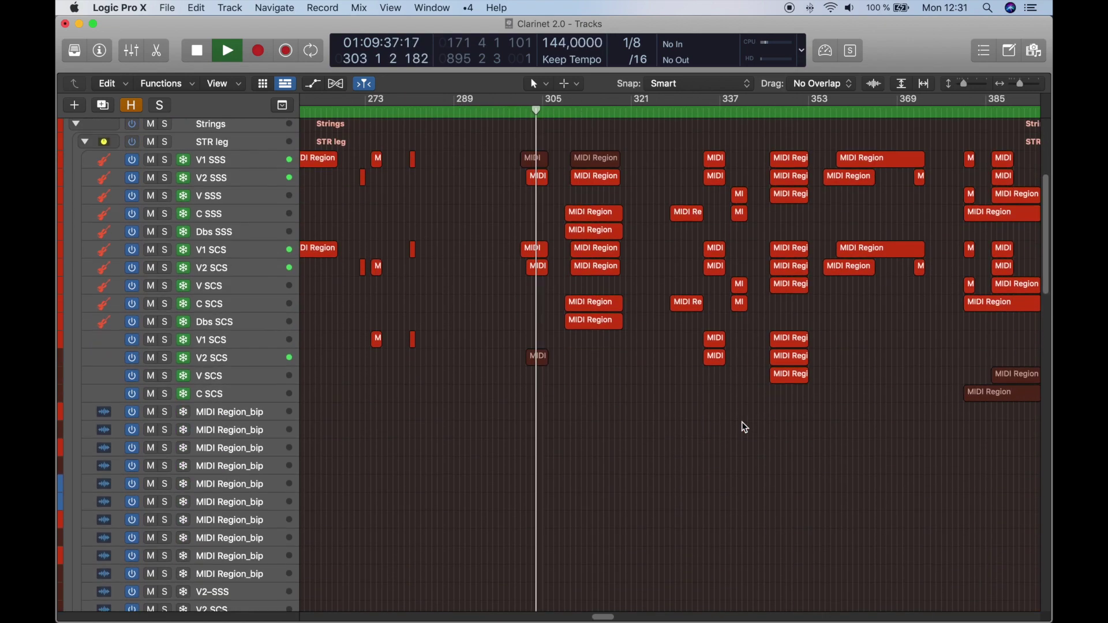
pyautogui.scroll(-10, 742, 421)
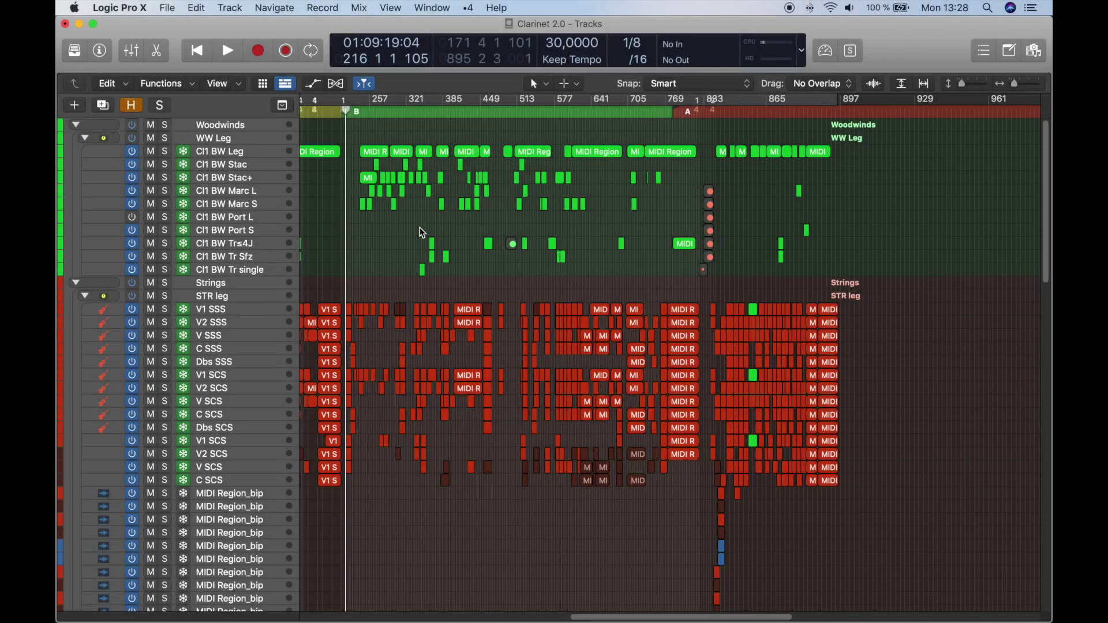
# Step: Look through the whole track list, from the Woodwinds stack down to the Reference Track
pyautogui.scroll(4, 420, 227)
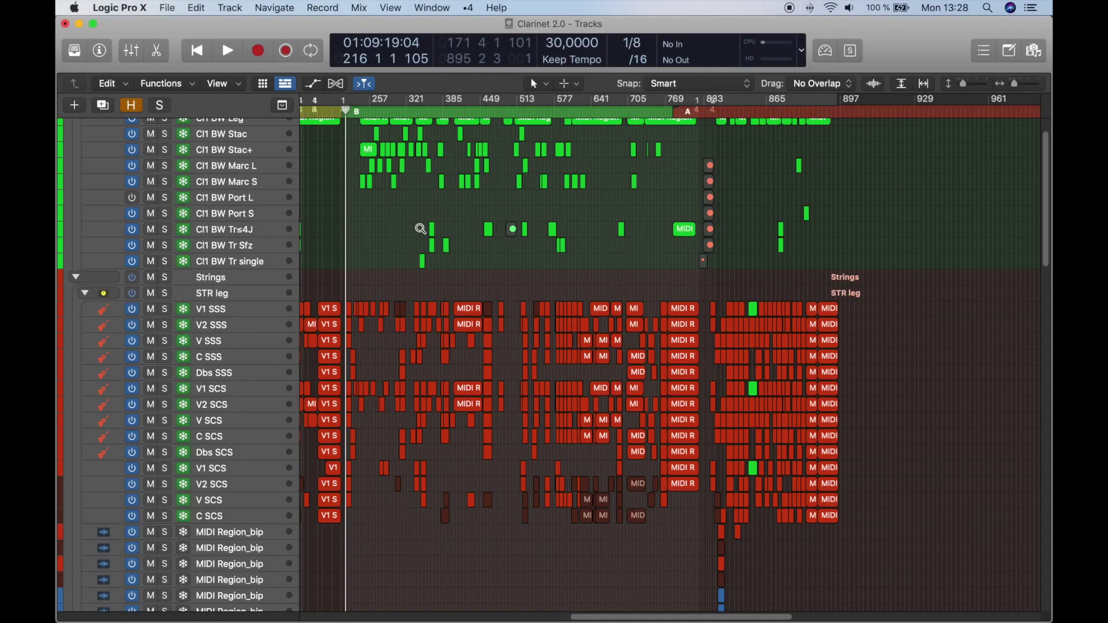
pyautogui.scroll(8, 420, 227)
pyautogui.scroll(-1, 420, 227)
pyautogui.scroll(-15, 420, 228)
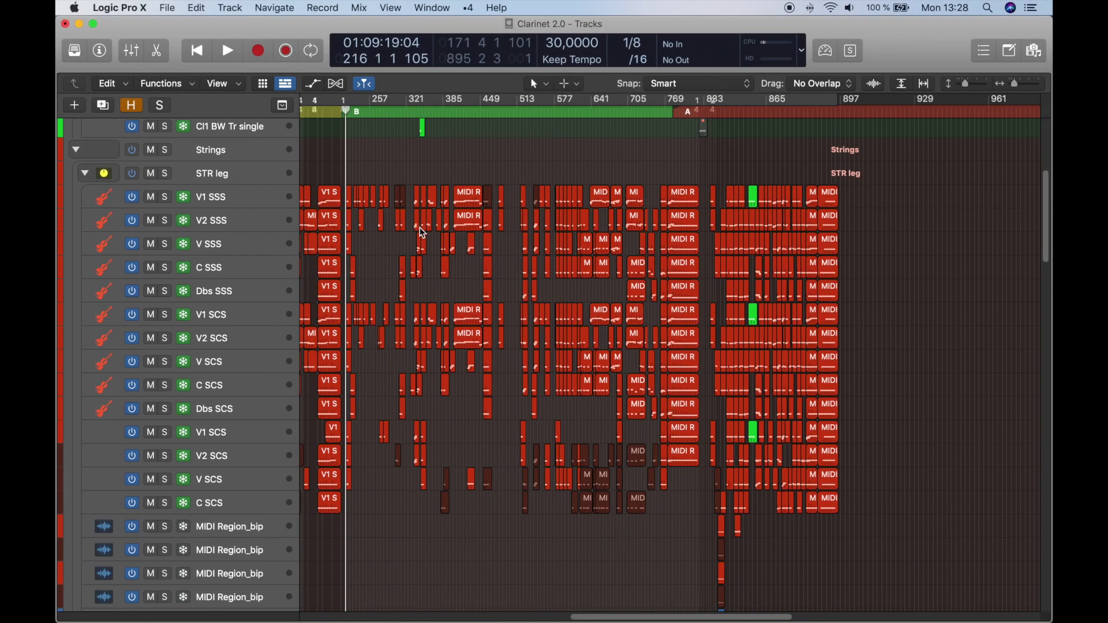
pyautogui.scroll(-20, 421, 228)
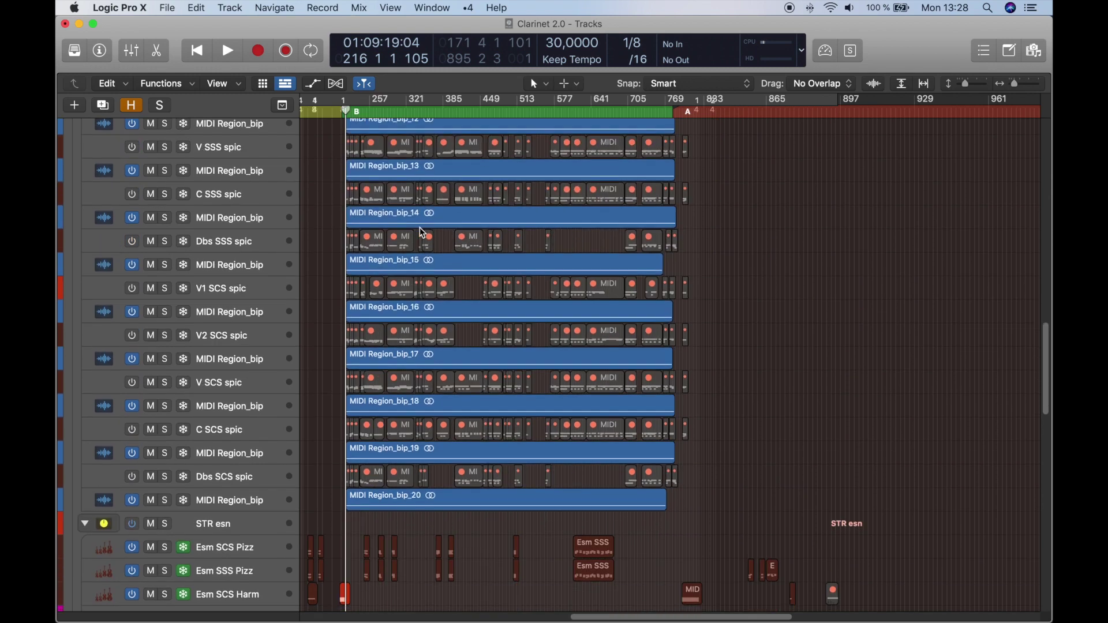
pyautogui.scroll(-5, 420, 227)
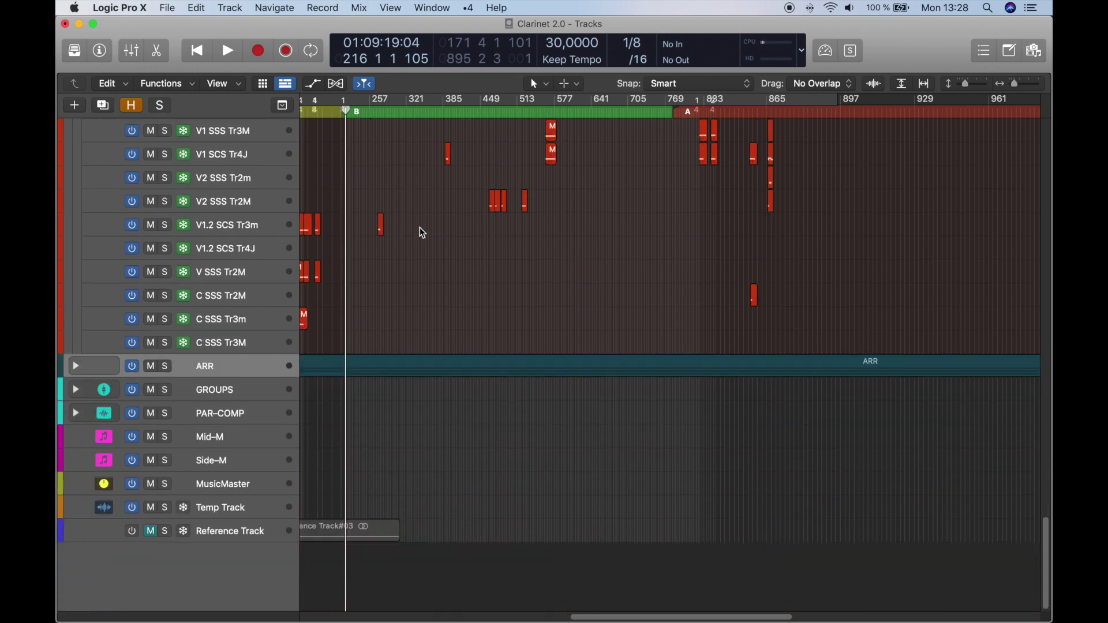
# Step: Expand the ARR track stack and solo its three piano tracks together
pyautogui.scroll(8, 146, 375)
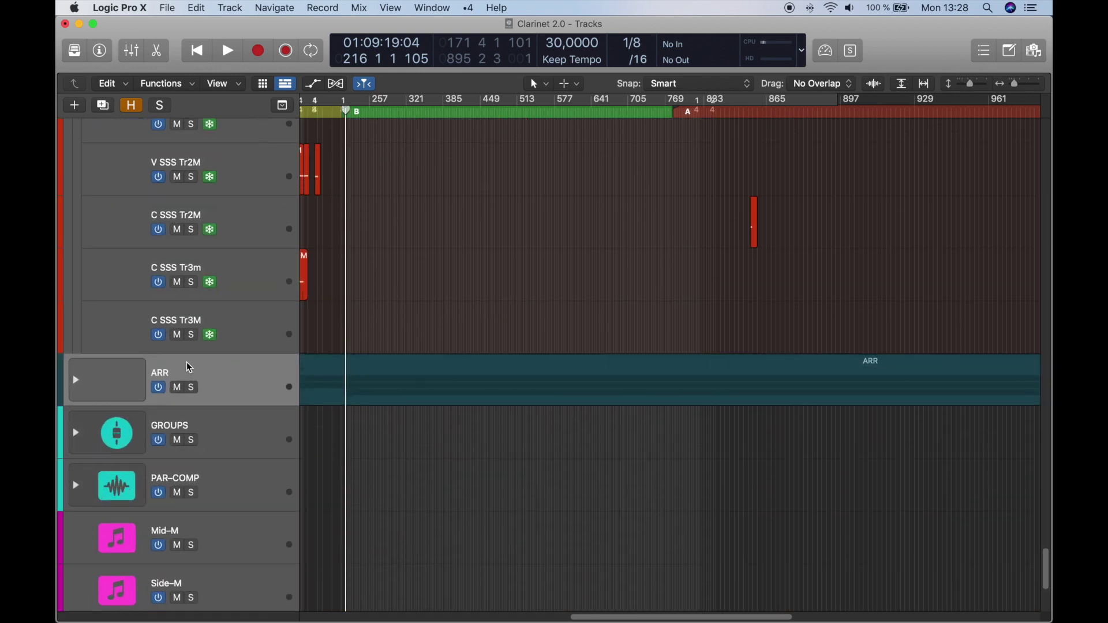
pyautogui.click(78, 392)
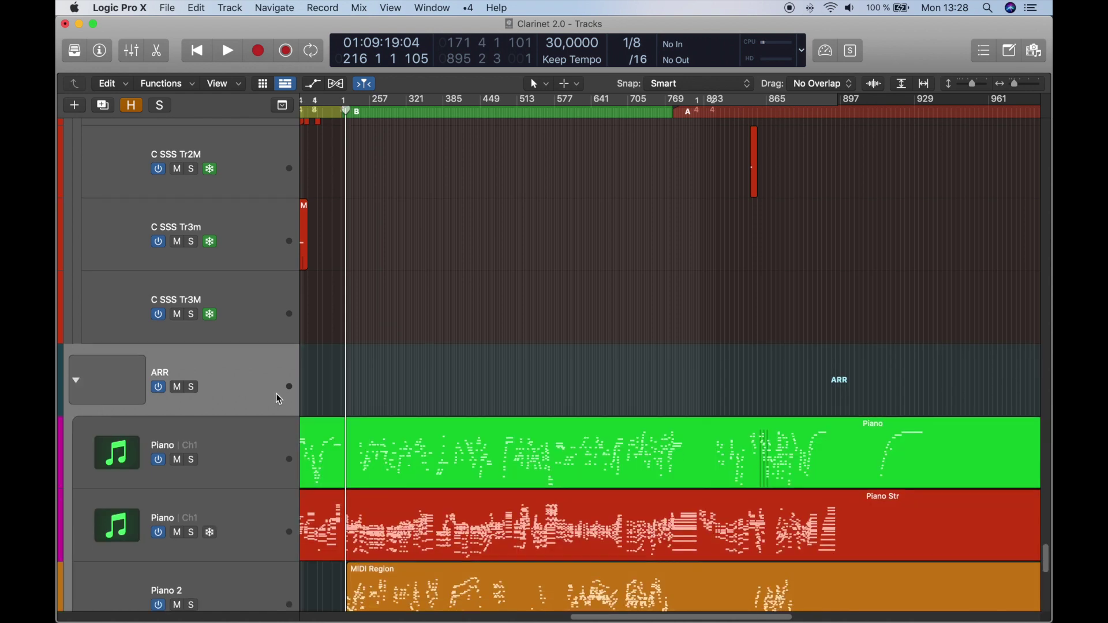
pyautogui.scroll(-4, 271, 375)
pyautogui.click(248, 264)
pyautogui.keyDown('shift'); pyautogui.click(255, 344); pyautogui.keyUp('shift')
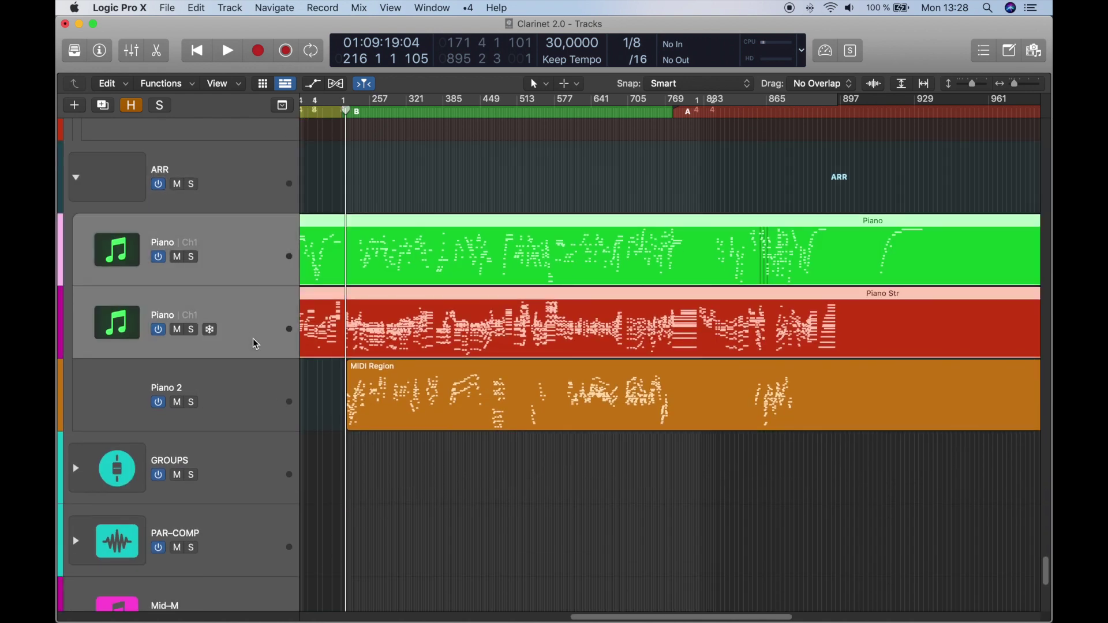
pyautogui.keyDown('shift'); pyautogui.click(258, 396); pyautogui.keyUp('shift')
pyautogui.click(191, 402)
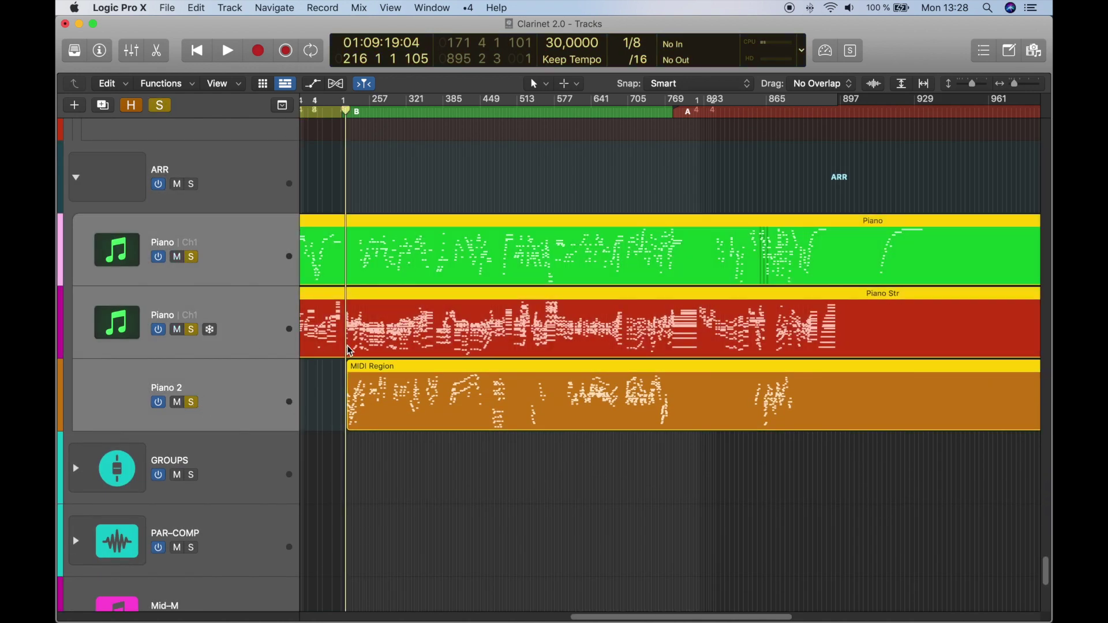
# Step: Inspect the notes of the Piano, Piano Str and Piano 2 regions one after another in the Piano Roll
pyautogui.doubleClick(424, 253)
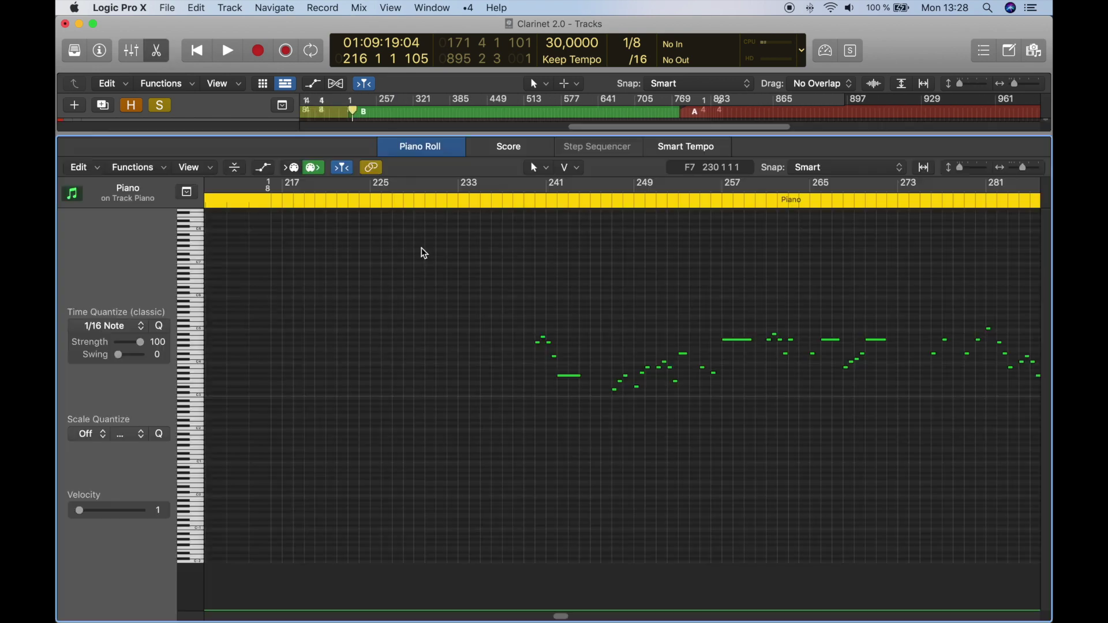
pyautogui.hscroll(1, 533, 337)
pyautogui.press('p')
pyautogui.doubleClick(532, 338)
pyautogui.hscroll(1, 533, 338)
pyautogui.press('p')
pyautogui.doubleClick(527, 413)
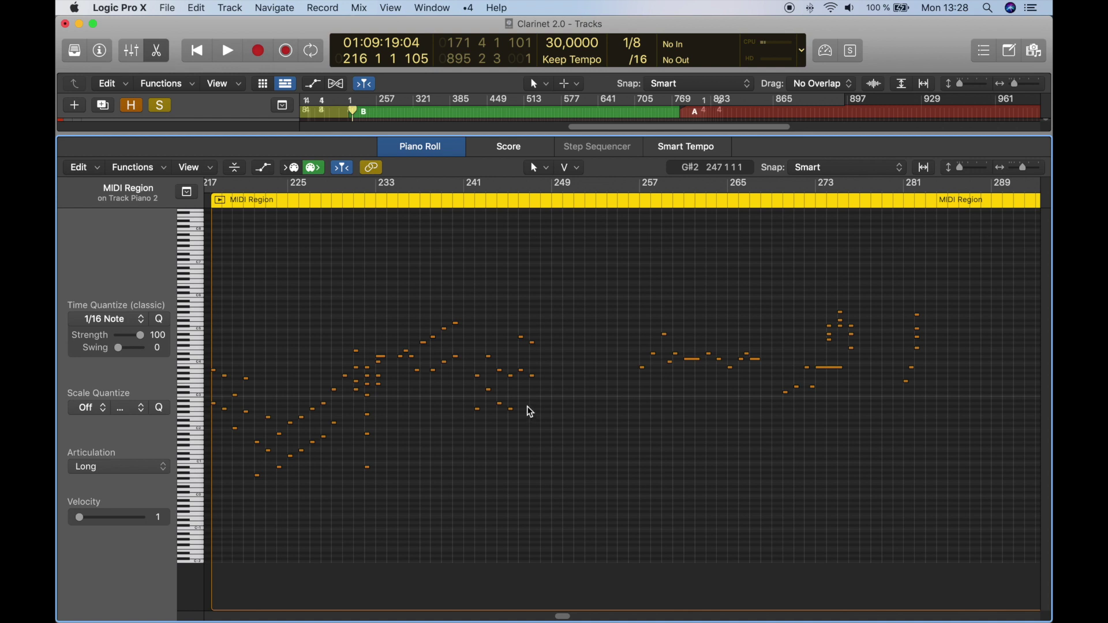
pyautogui.hscroll(-2, 530, 412)
pyautogui.press('p')
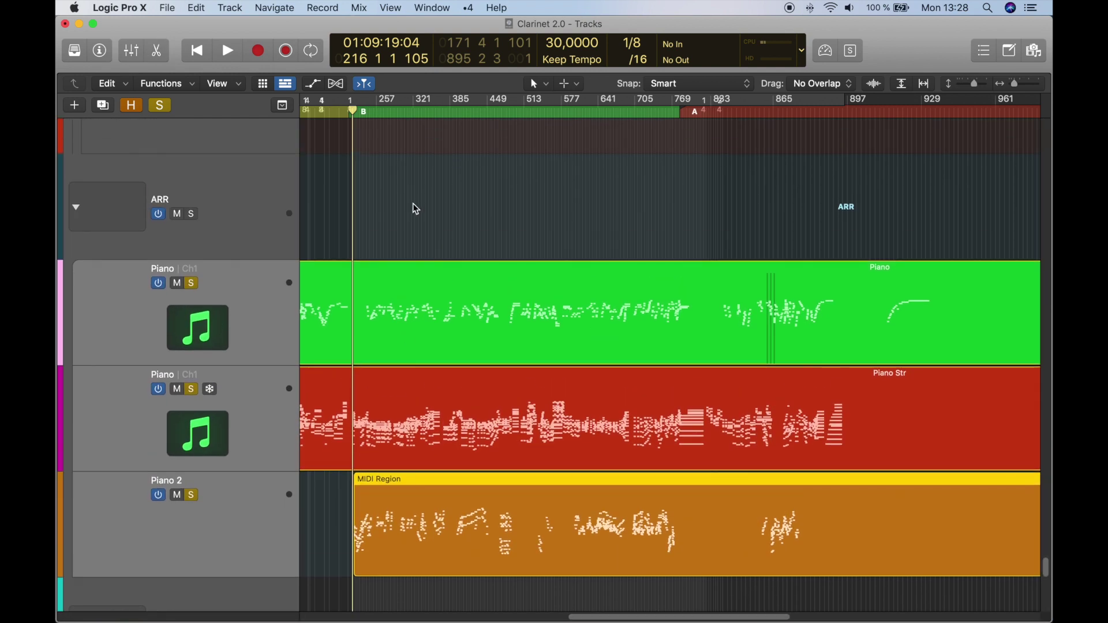
# Step: Show all three piano regions together in the Piano Roll and play them from the start of section B
pyautogui.moveTo(419, 197); pyautogui.dragTo(452, 504)
pyautogui.press('p')
pyautogui.press('super+Right')
pyautogui.press('super+Right')
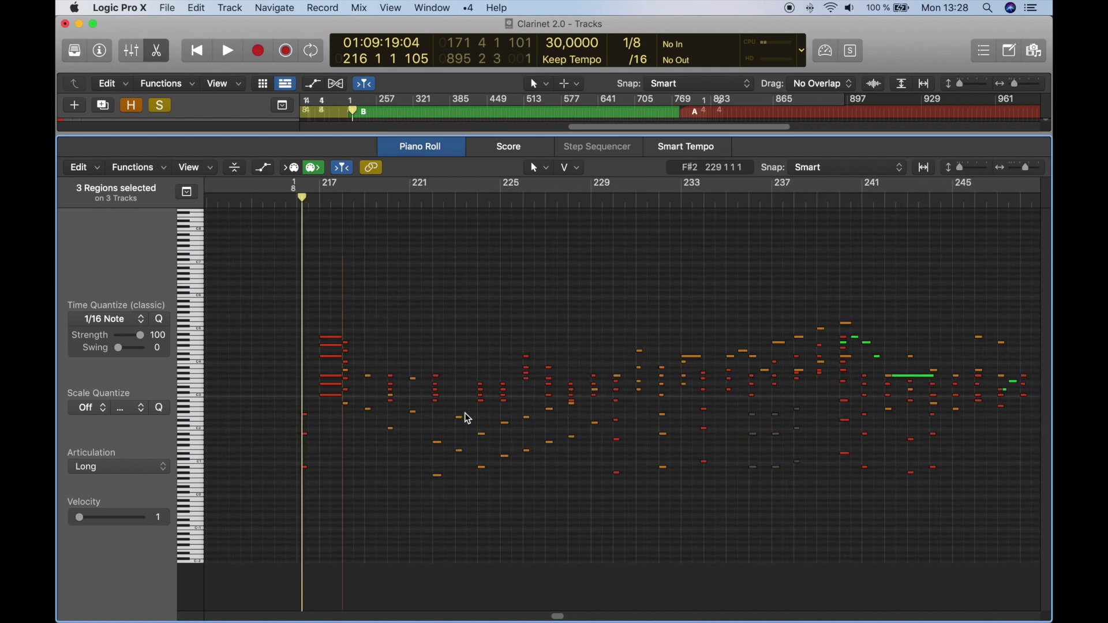
pyautogui.press('space')
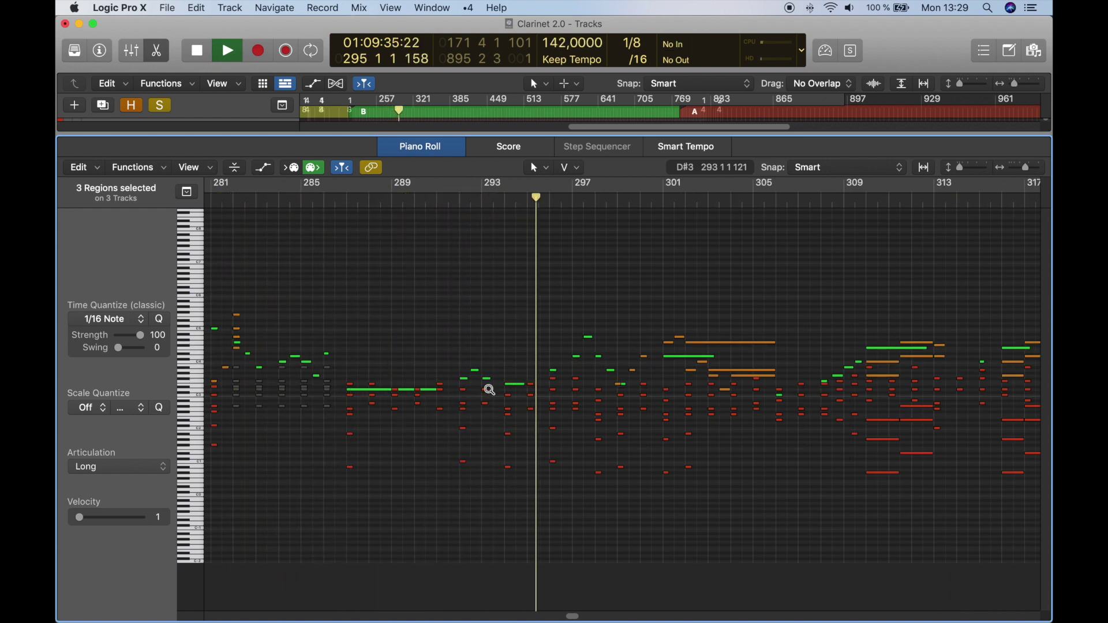
# Step: Follow the playing piano sketch in the Piano Roll and on the enlarged ARR piano tracks
pyautogui.scroll(3, 489, 390)
pyautogui.scroll(-3, 489, 390)
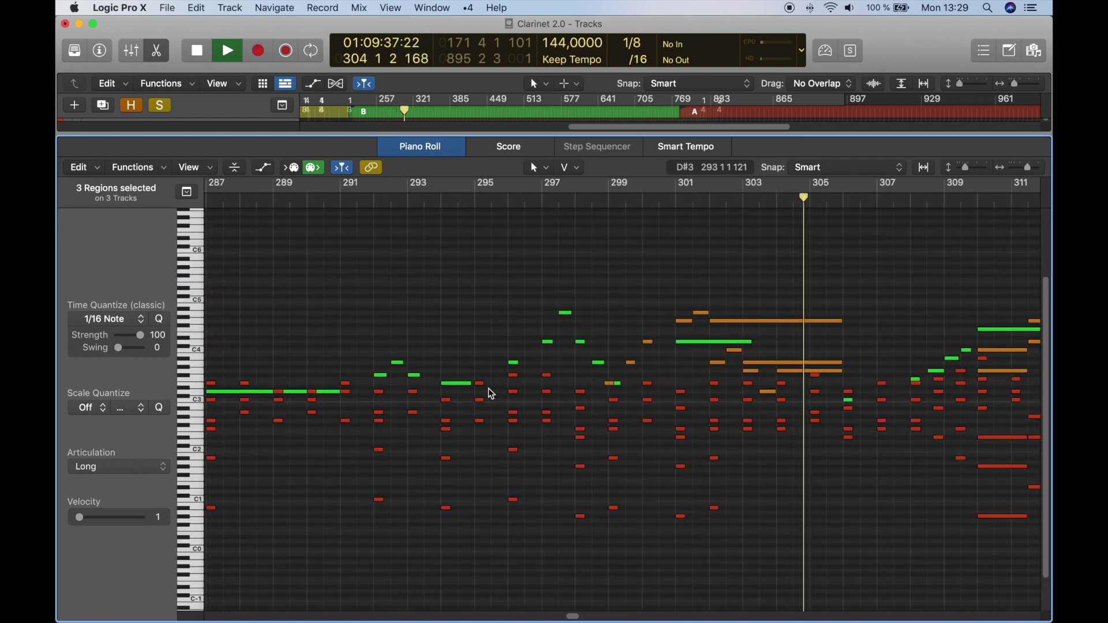
pyautogui.scroll(-3, 488, 395)
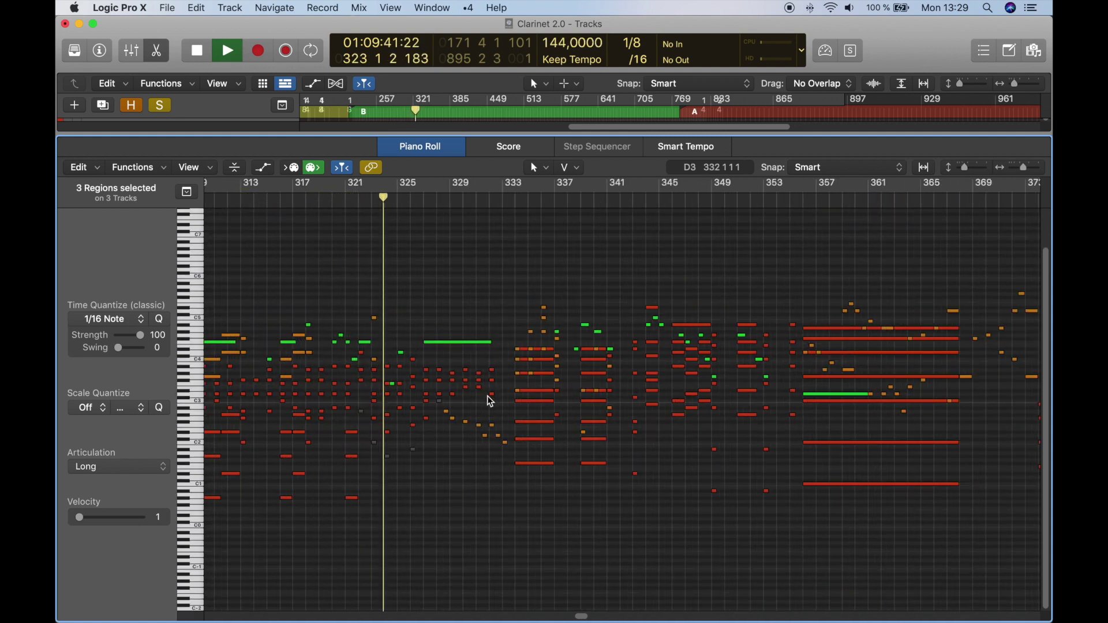
pyautogui.press('p')
pyautogui.press('super+Right')
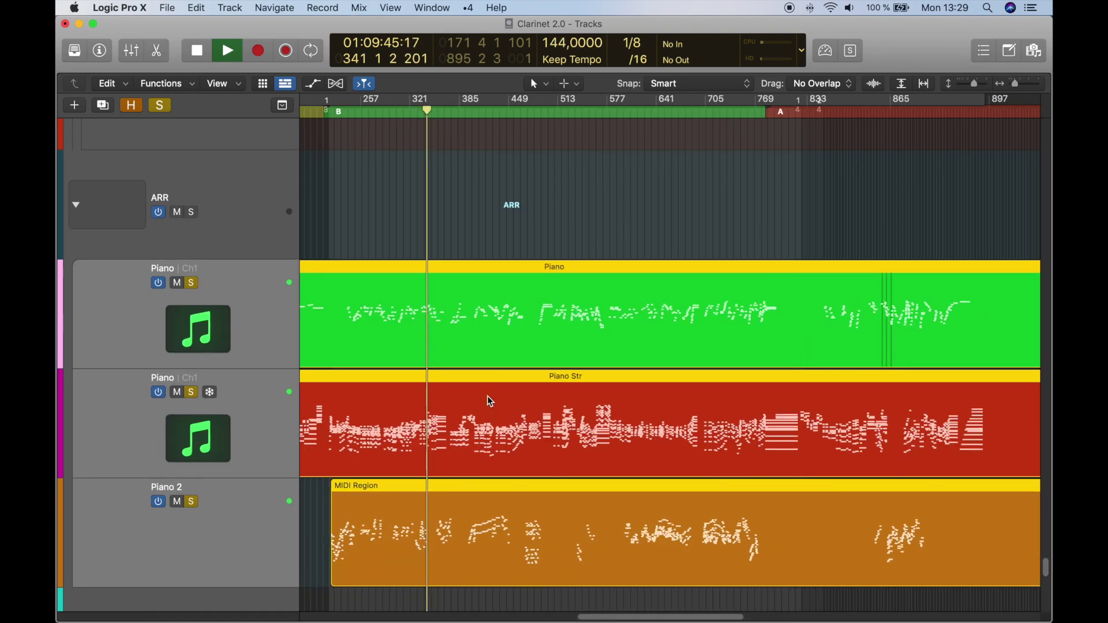
pyautogui.press('super+Down')
pyautogui.scroll(-3, 489, 401)
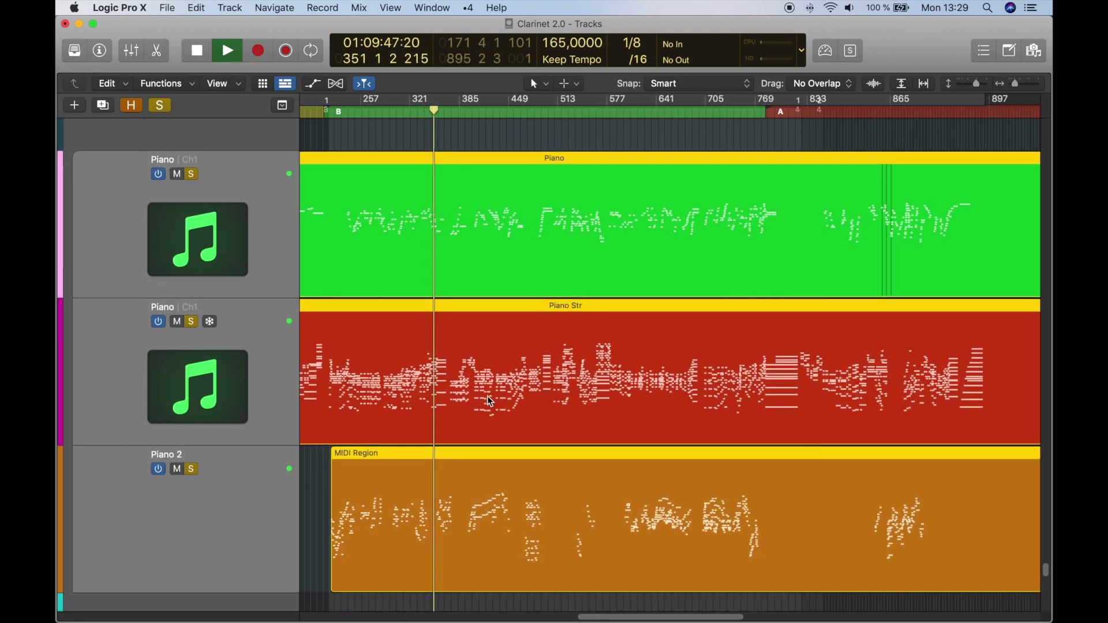
pyautogui.press('p')
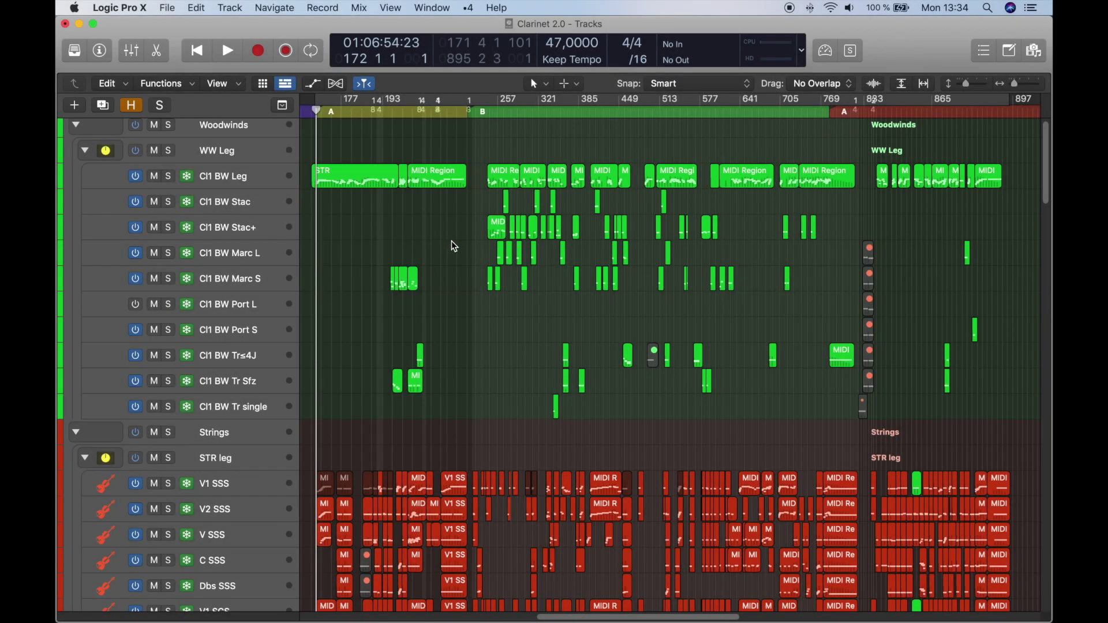
# Step: Move the playhead through the form: bar 316 in section B, bars 844 and 852 in the last A section, and bar 366 in B
pyautogui.scroll(-5, 549, 279)
pyautogui.scroll(5, 549, 279)
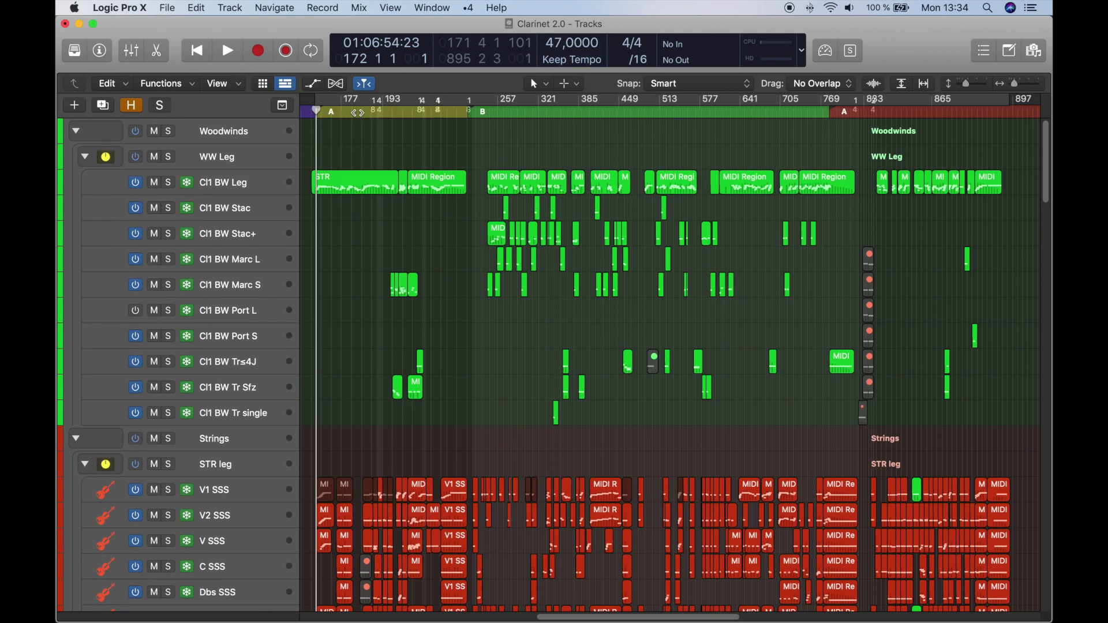
pyautogui.click(535, 115)
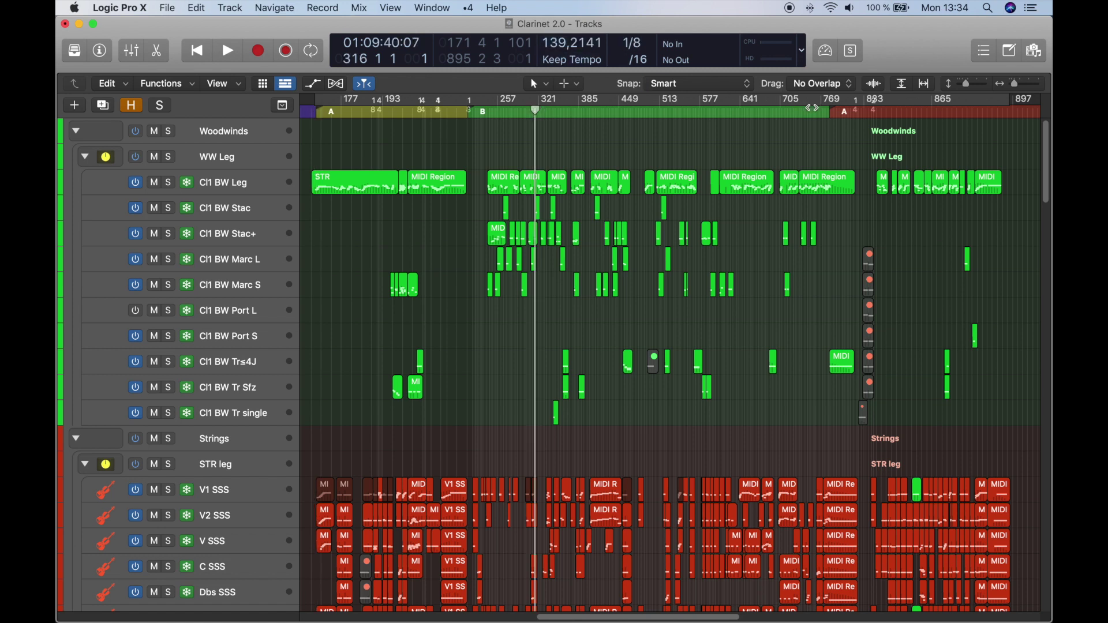
pyautogui.click(878, 112)
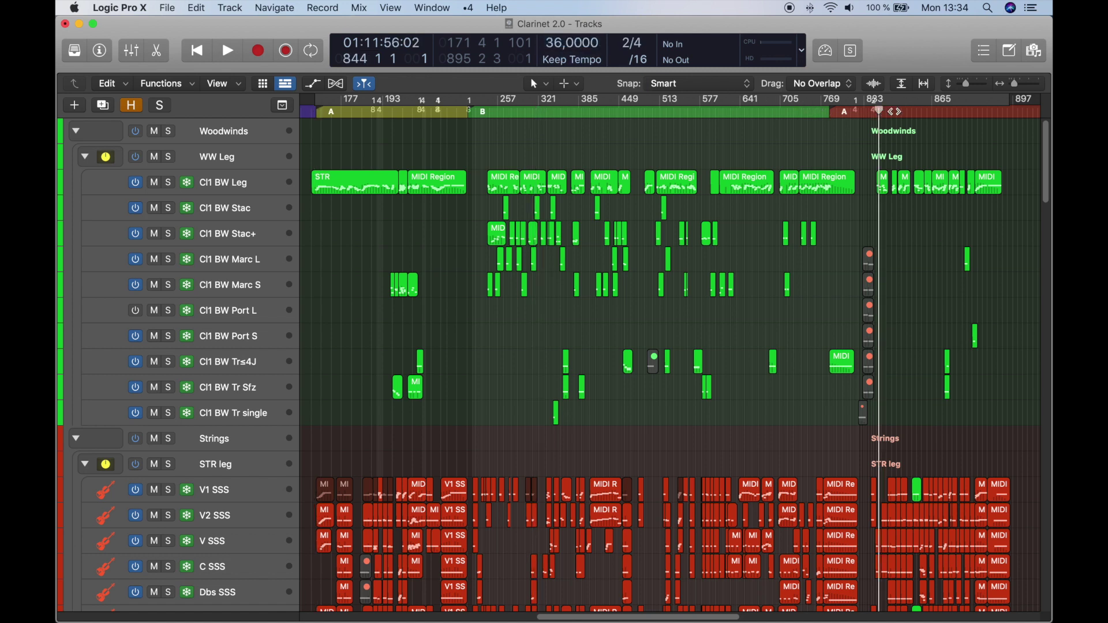
pyautogui.click(899, 111)
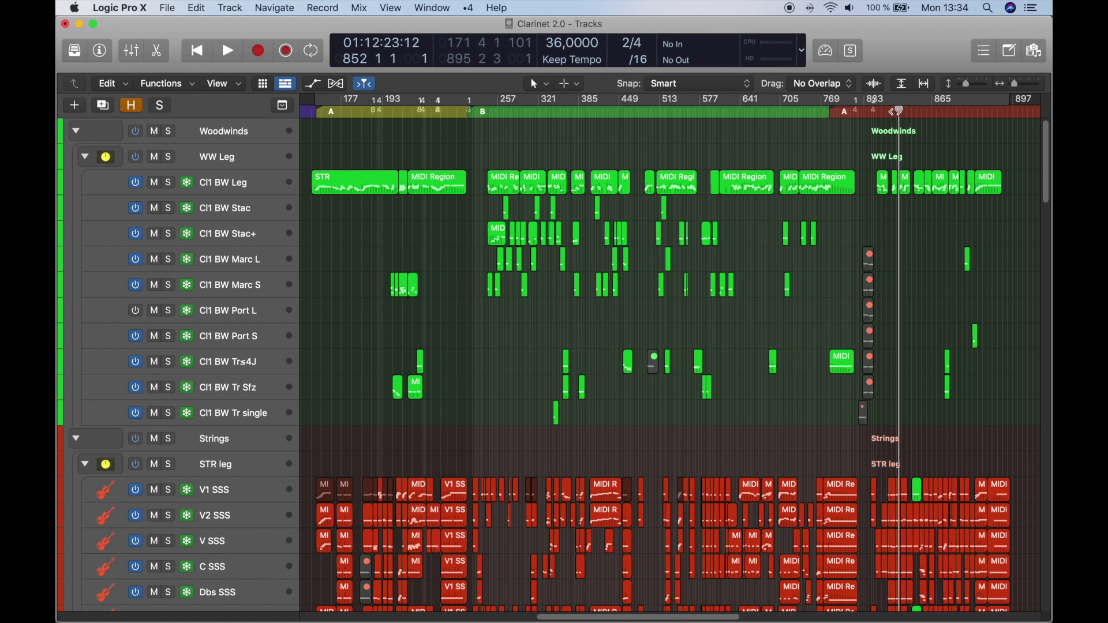
pyautogui.click(567, 111)
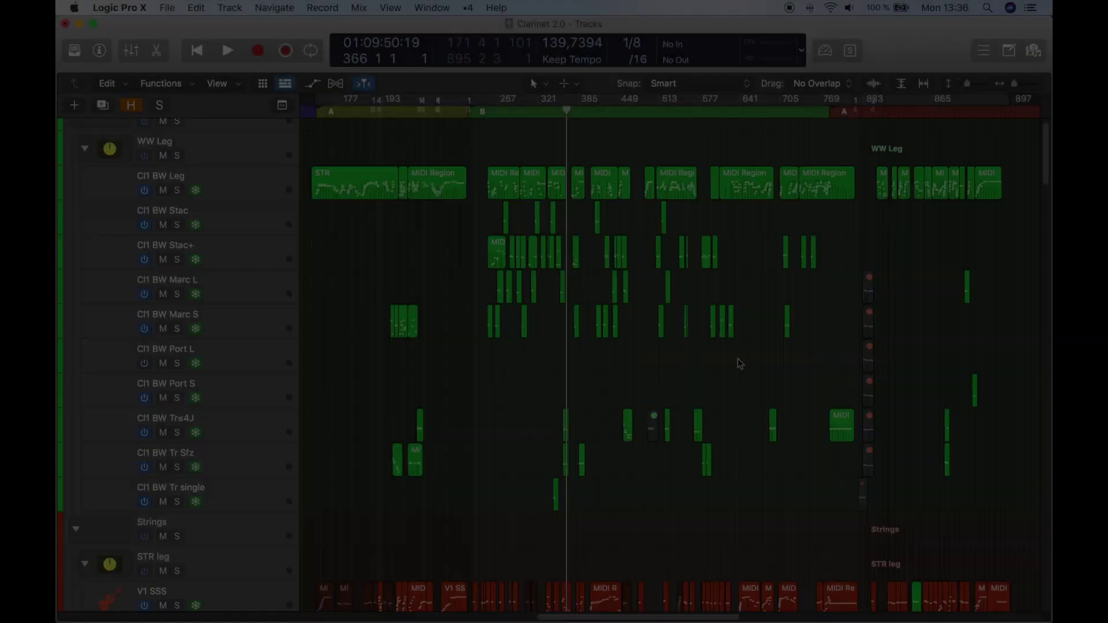
# Step: Select the three piano regions in the ARR stack and open them together in the Piano Roll
pyautogui.scroll(-10, 740, 364)
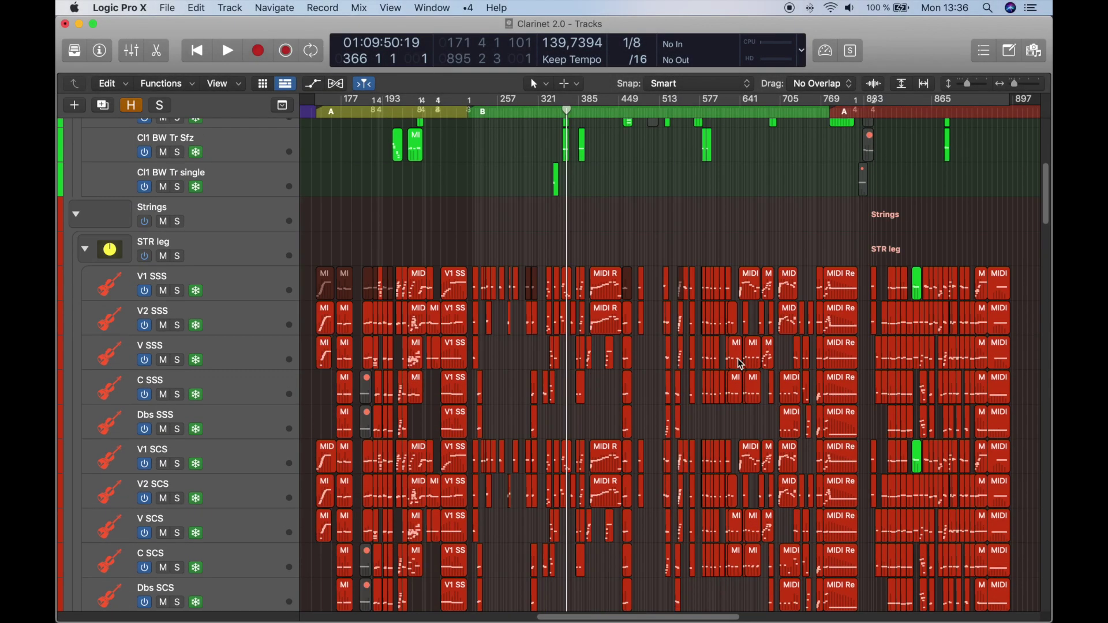
pyautogui.scroll(-20, 740, 365)
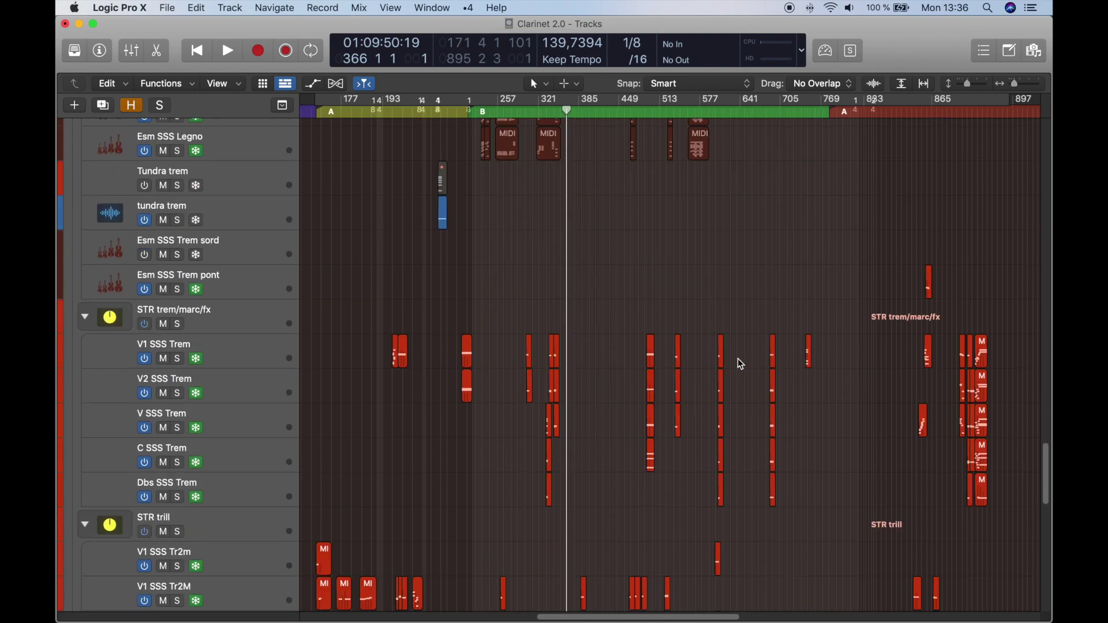
pyautogui.moveTo(608, 303); pyautogui.dragTo(634, 494)
pyautogui.press('p')
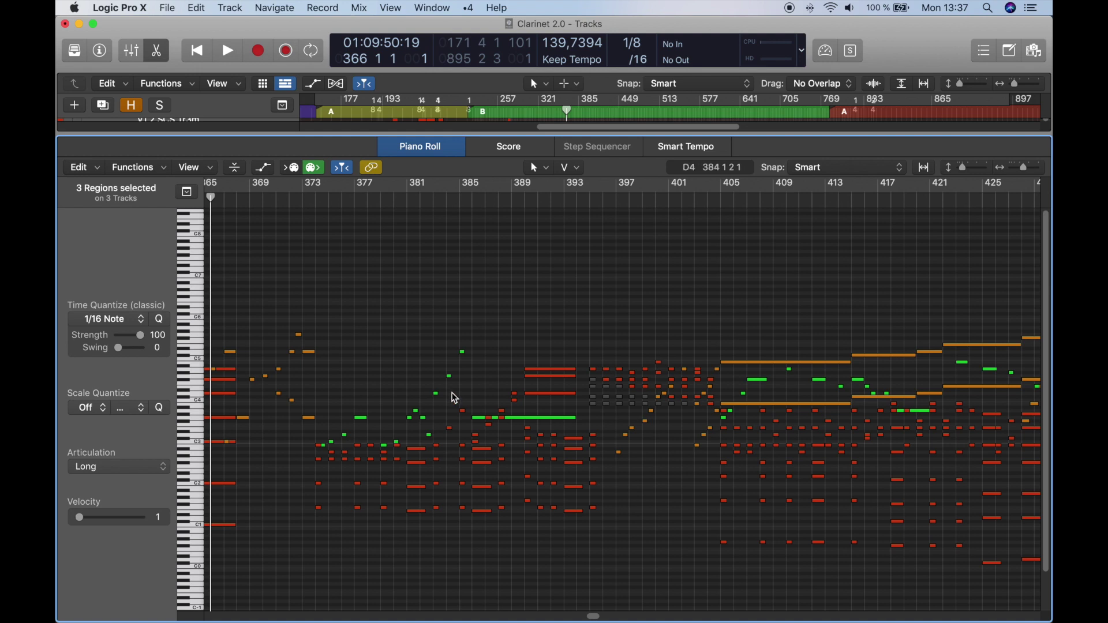
# Step: Examine the combined clarinet and string sketch notes in the Piano Roll from about bar 365 to bar 593
pyautogui.scroll(2, 419, 378)
pyautogui.scroll(-4, 420, 381)
pyautogui.hscroll(5, 420, 381)
pyautogui.hscroll(5, 420, 381)
pyautogui.hscroll(8, 514, 429)
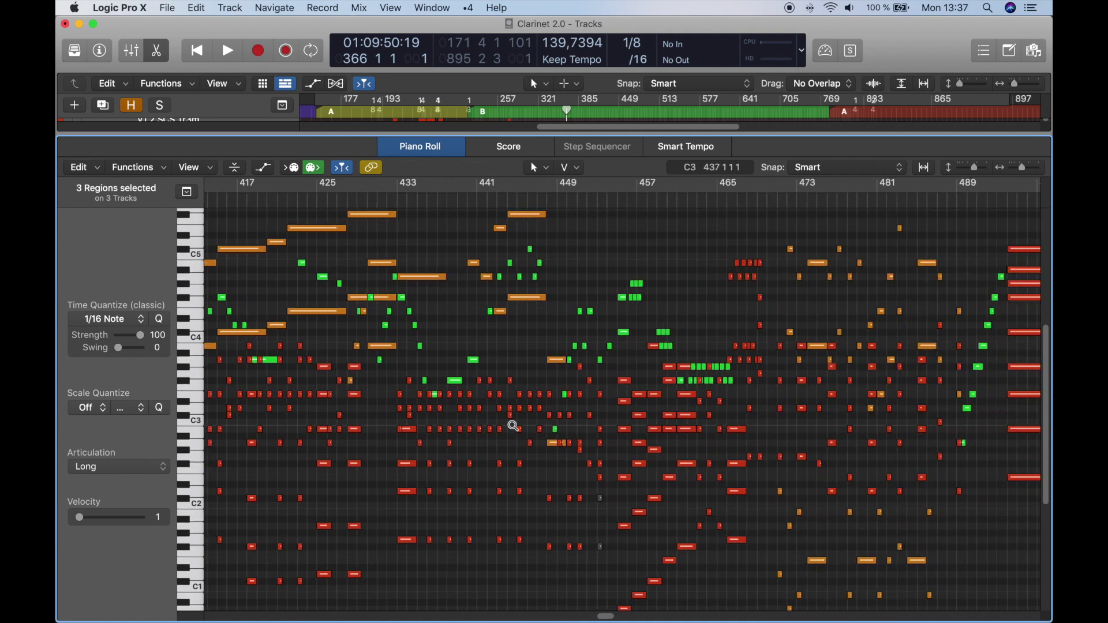
pyautogui.hscroll(10, 513, 426)
pyautogui.scroll(-3, 513, 428)
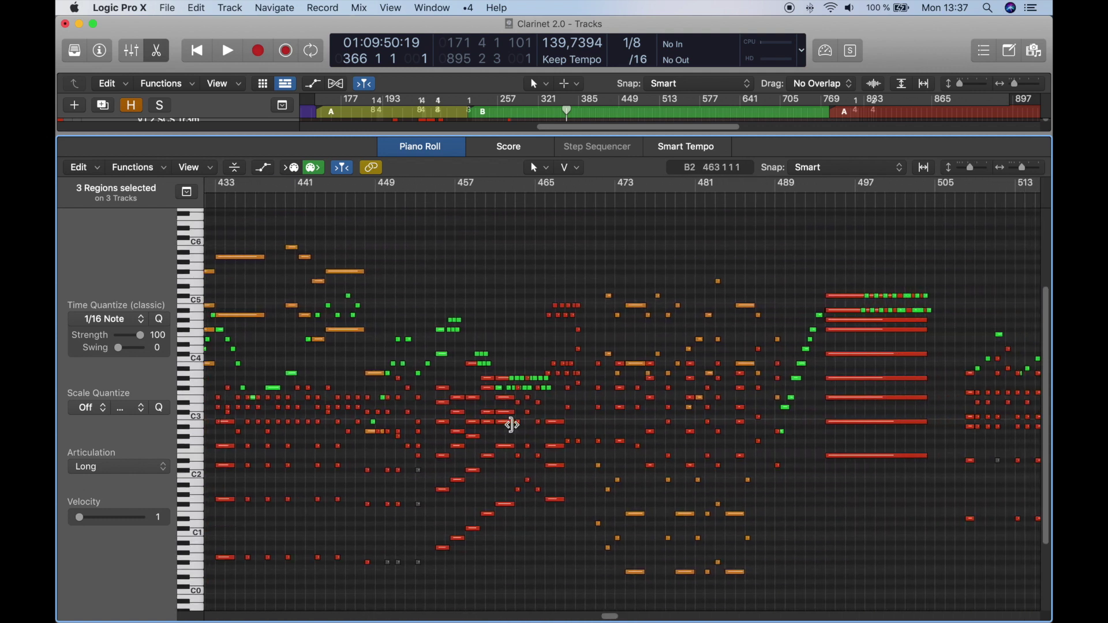
pyautogui.hscroll(10, 515, 430)
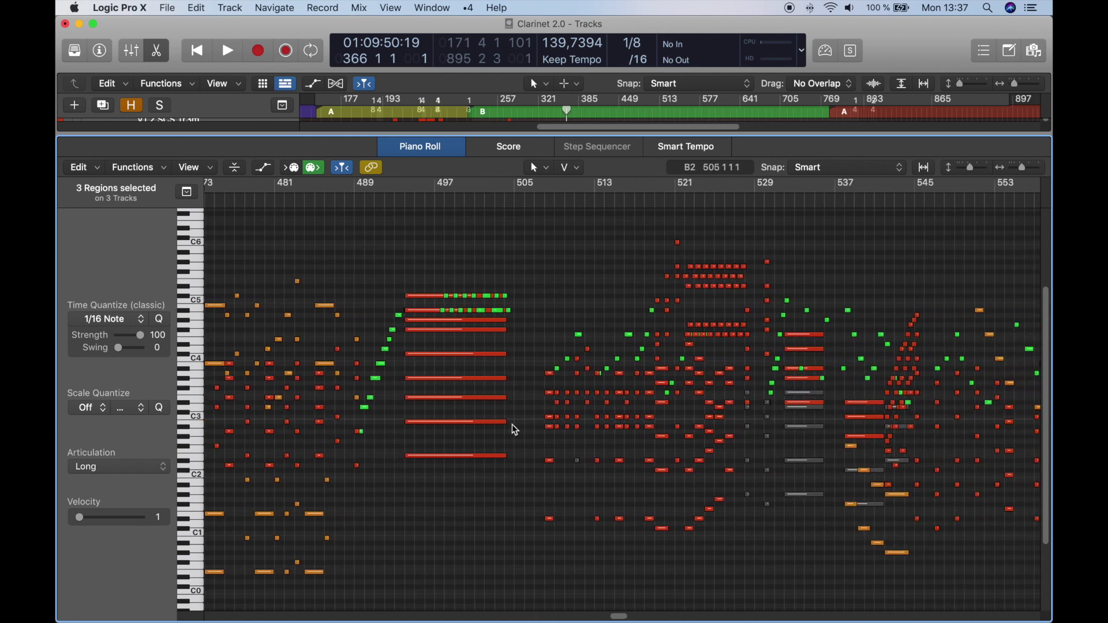
pyautogui.hscroll(8, 515, 430)
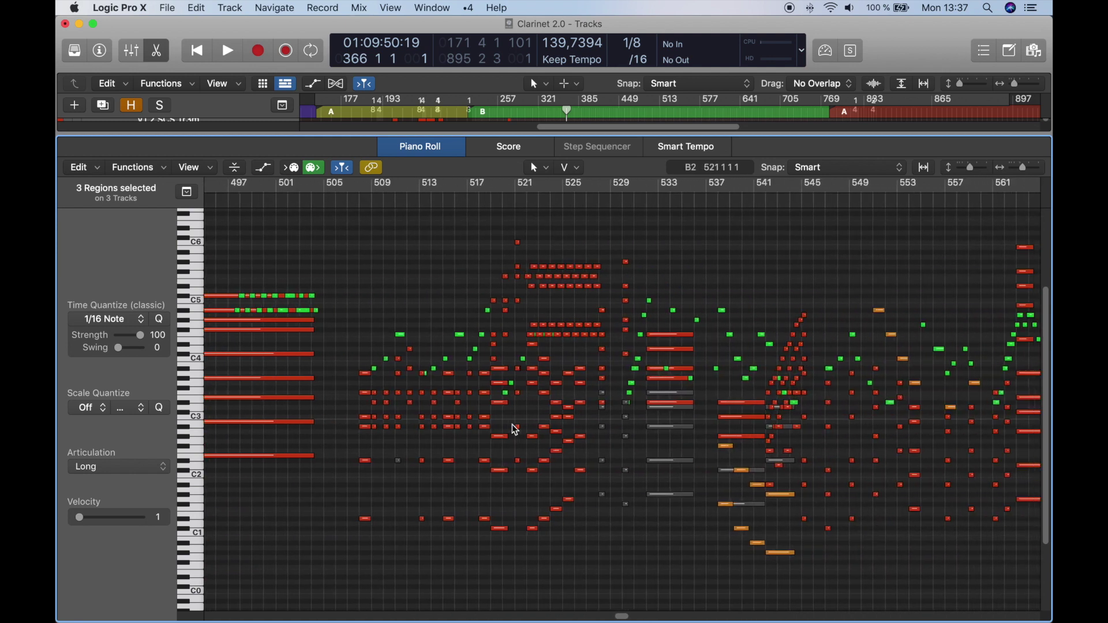
pyautogui.hscroll(8, 515, 430)
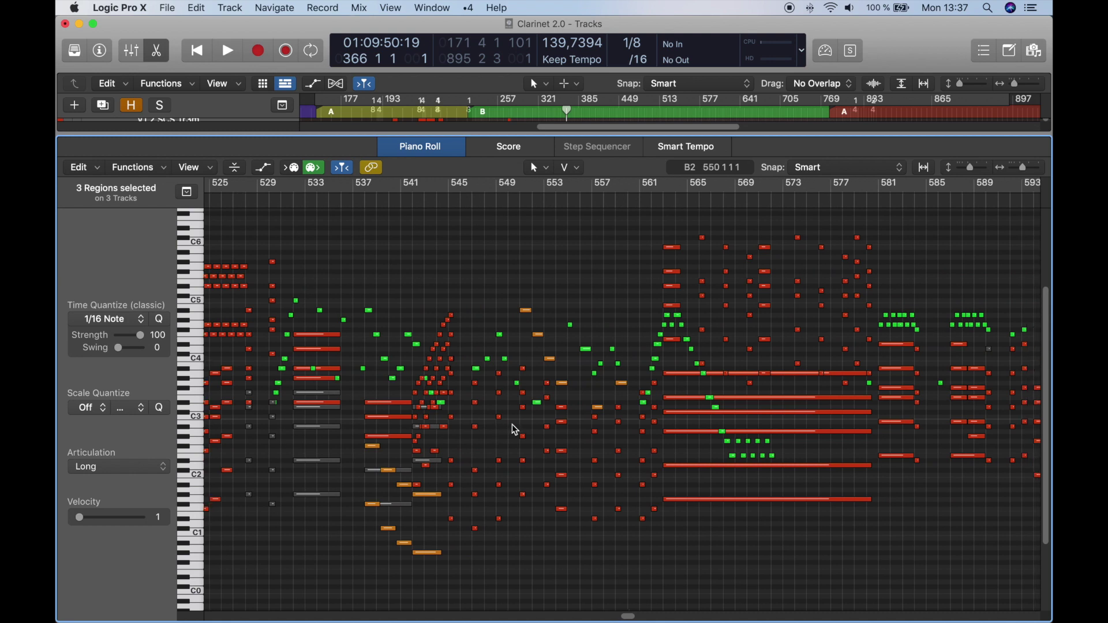
# Step: Examine the combined sketch notes in the Piano Roll from about bar 565 through section B and into the last A section, to about bar 885
pyautogui.hscroll(15, 514, 430)
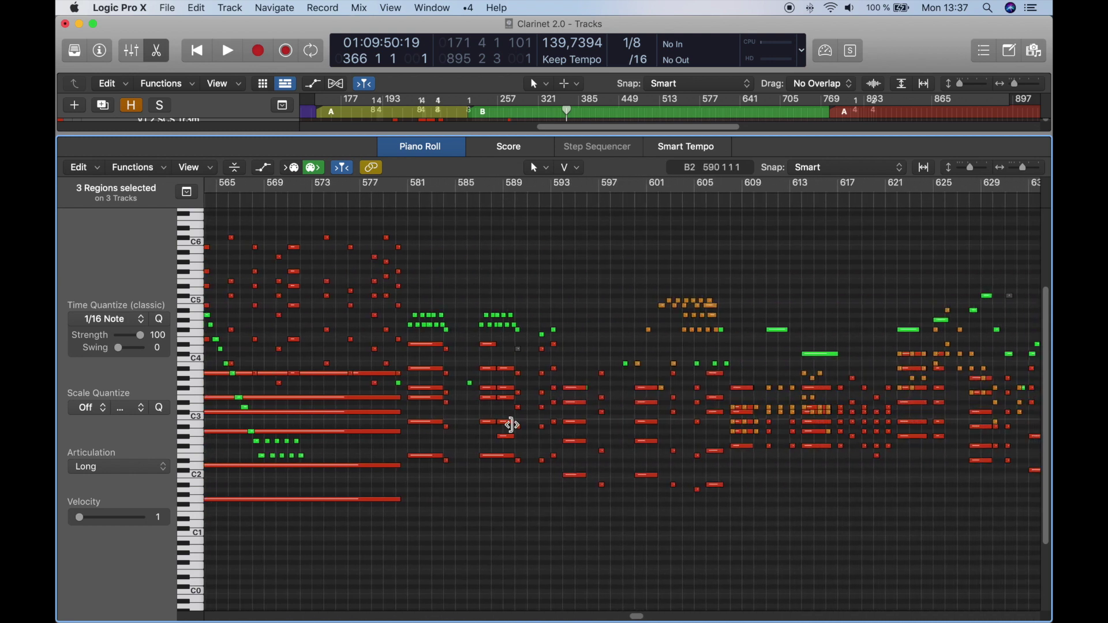
pyautogui.scroll(10, 597, 483)
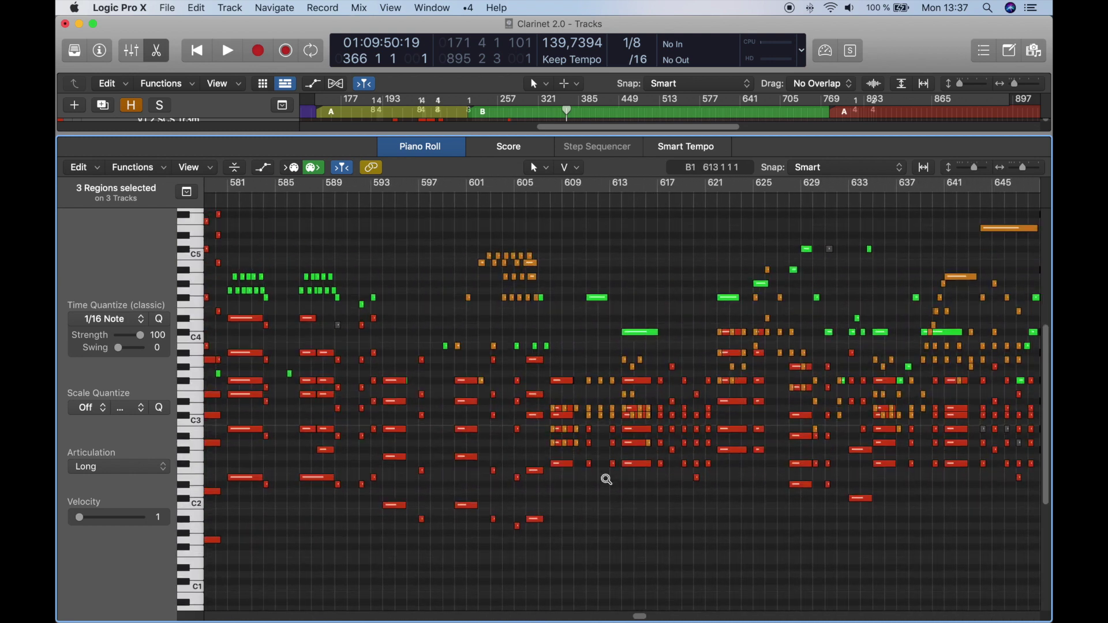
pyautogui.hscroll(10, 607, 483)
pyautogui.scroll(2, 607, 483)
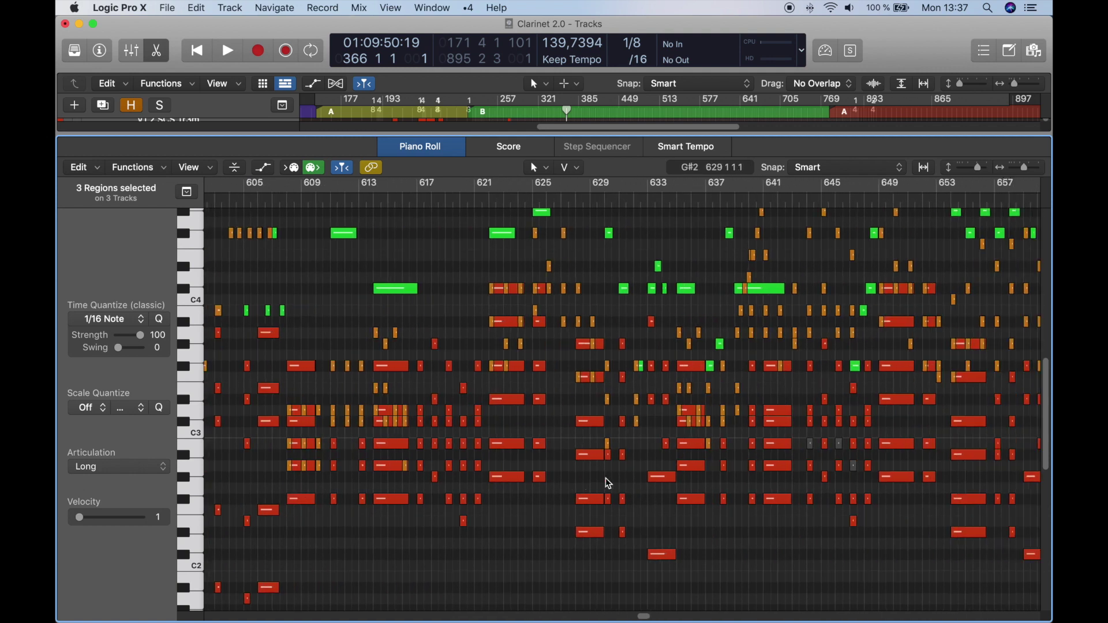
pyautogui.hscroll(12, 608, 484)
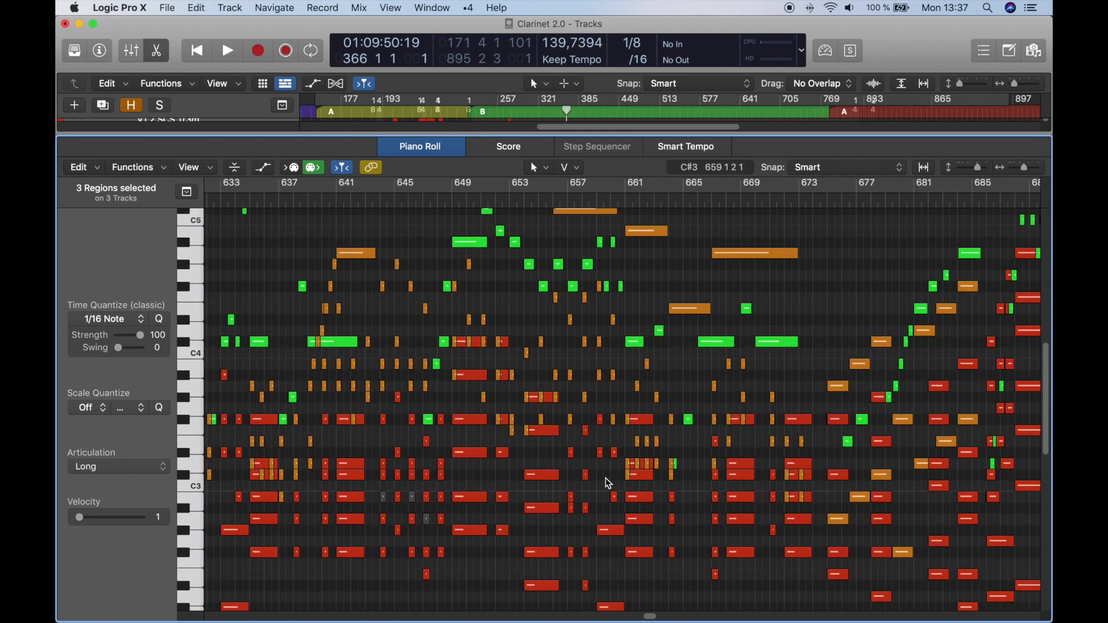
pyautogui.hscroll(10, 608, 484)
pyautogui.scroll(-5, 606, 480)
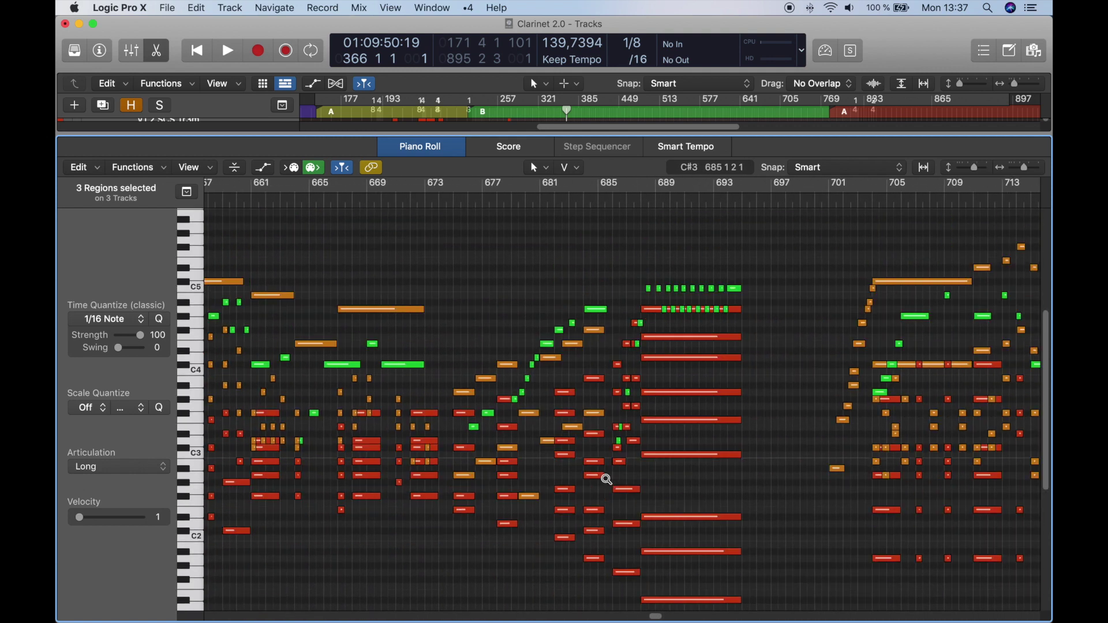
pyautogui.hscroll(15, 606, 479)
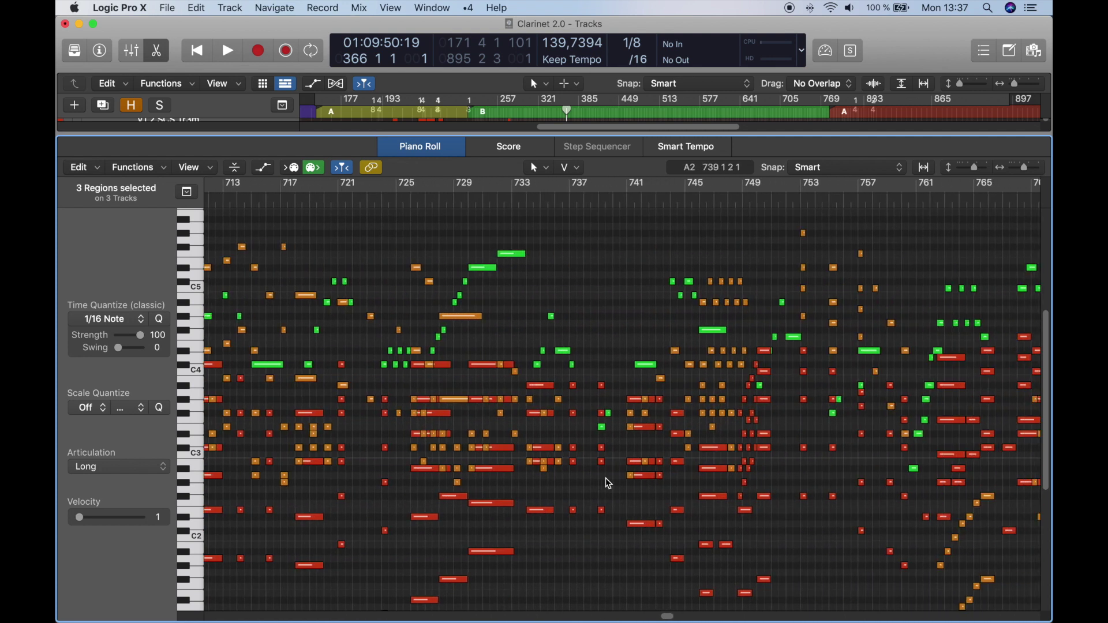
pyautogui.hscroll(12, 607, 484)
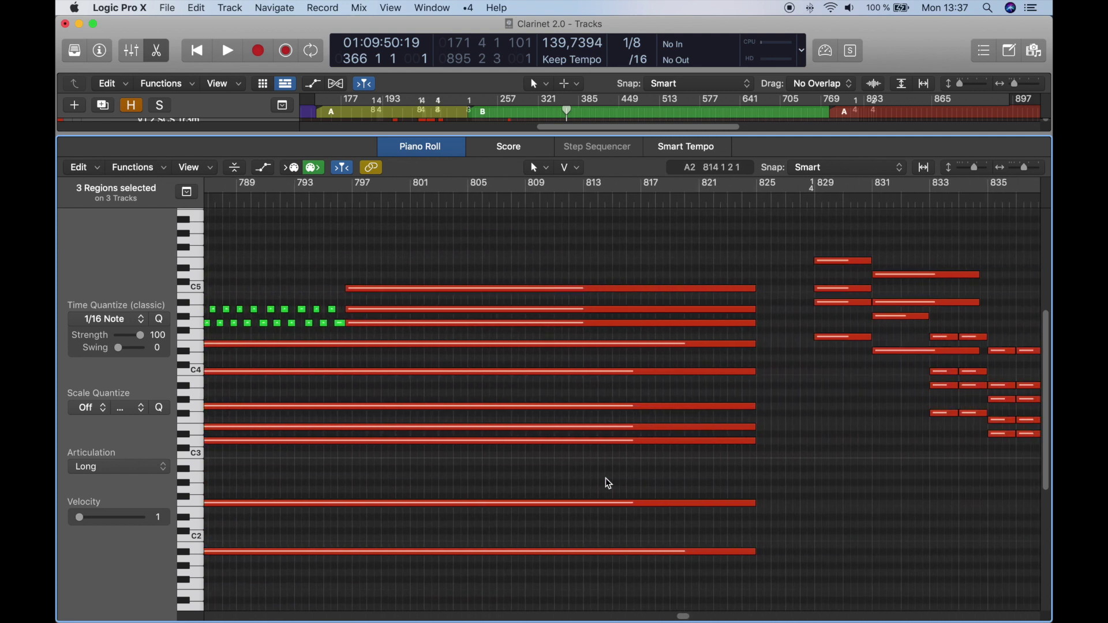
pyautogui.hscroll(12, 607, 484)
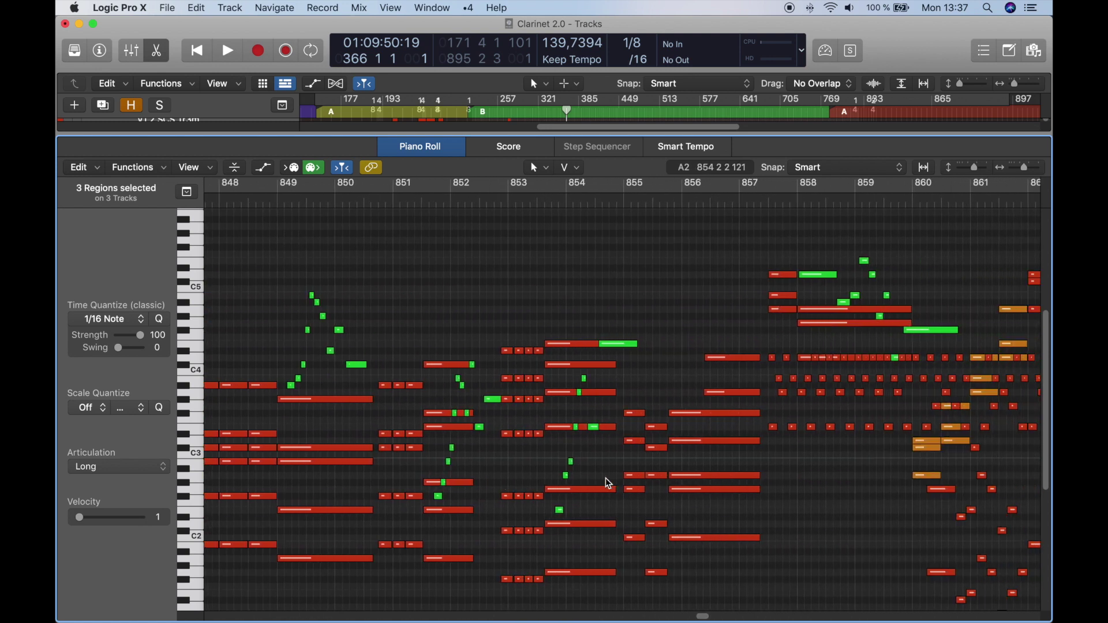
pyautogui.hscroll(8, 607, 484)
pyautogui.hscroll(6, 608, 484)
pyautogui.hscroll(10, 607, 483)
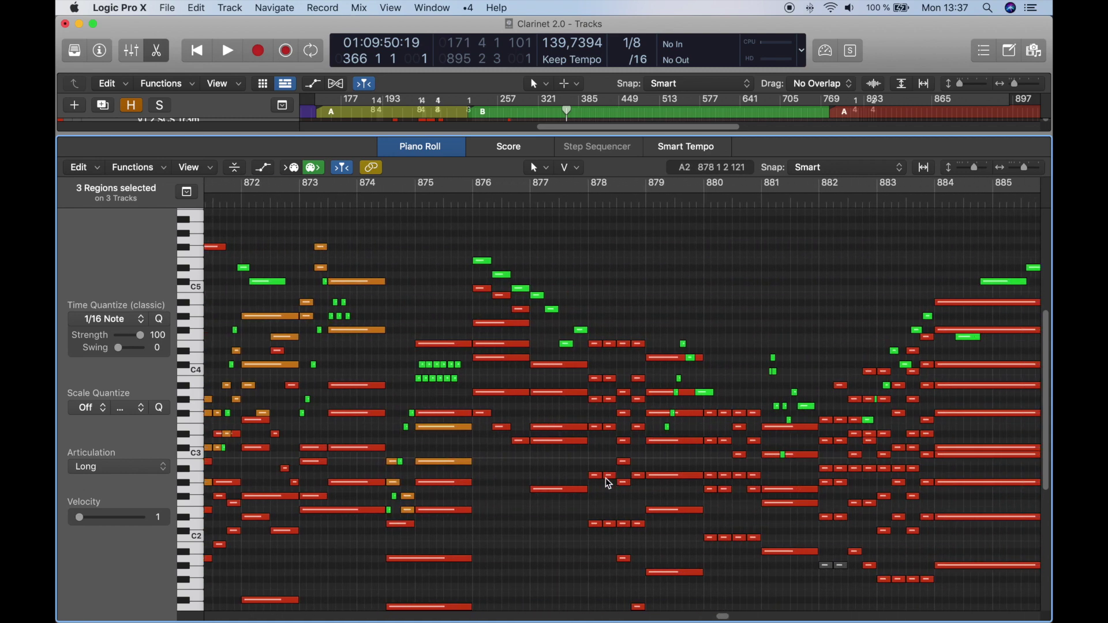
pyautogui.hscroll(7, 608, 484)
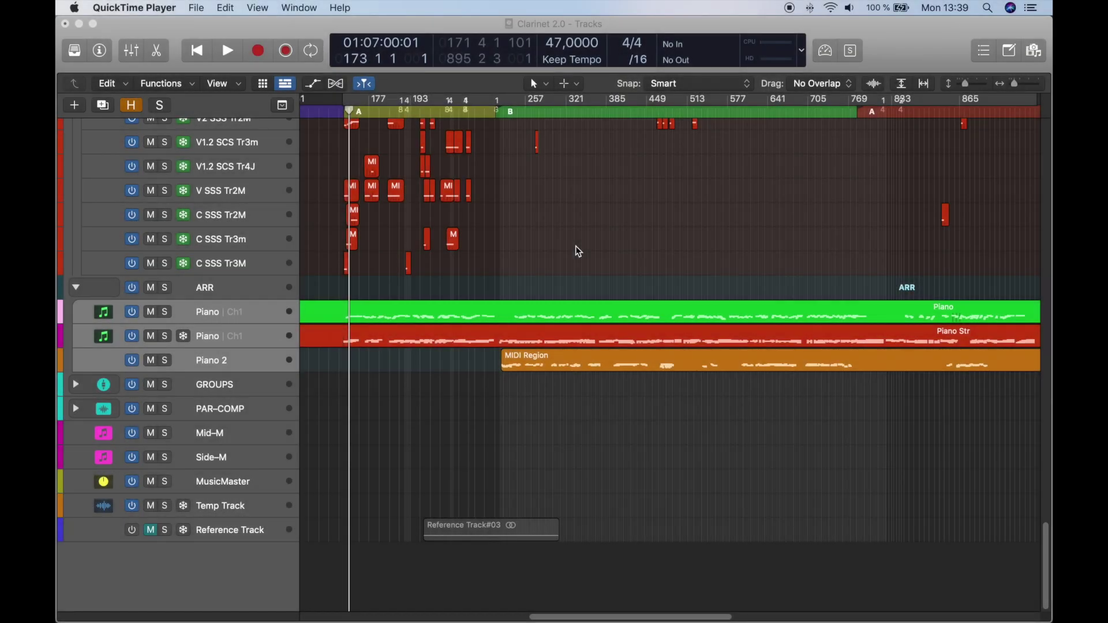
# Step: Show the global Tempo track above the arrangement, make it much taller, and magnify the timeline around the first A section
pyautogui.click(569, 231)
pyautogui.press('g')
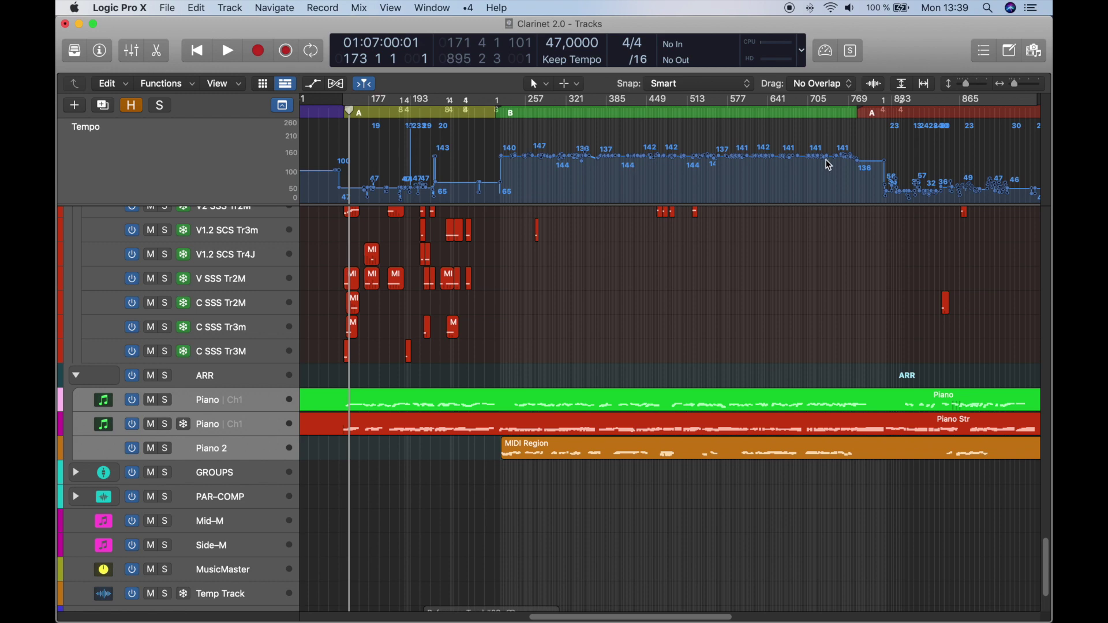
pyautogui.moveTo(274, 204); pyautogui.dragTo(277, 424)
pyautogui.press('super+Right')
pyautogui.press('super+Right')
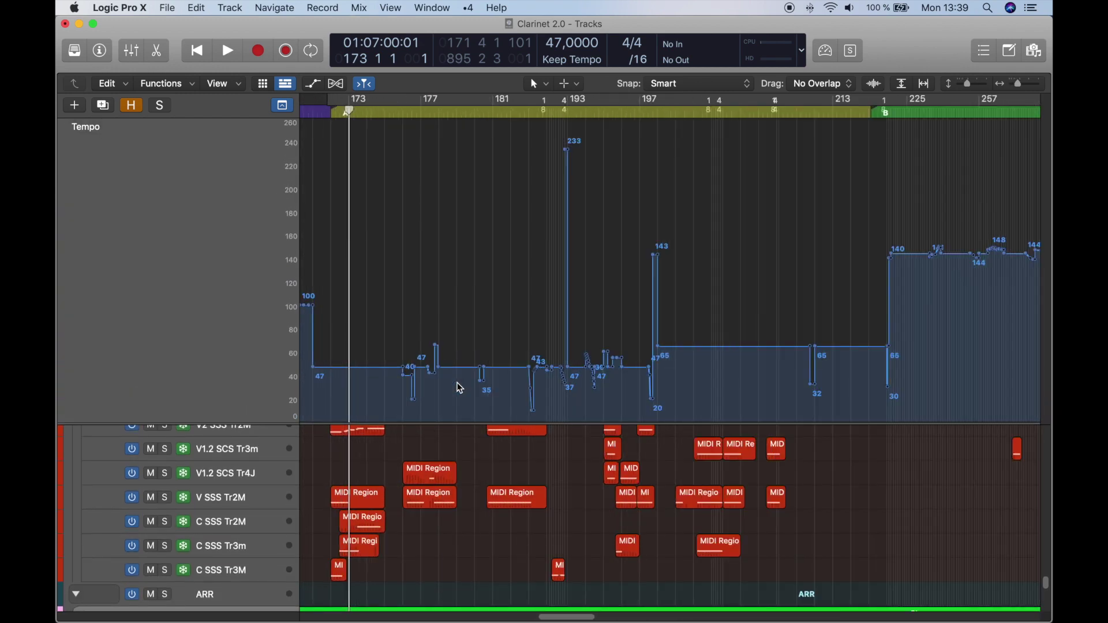
pyautogui.press('super+Right')
# Step: Examine the tempo curve from about bar 181 in the first A section through section B to about bar 665
pyautogui.hscroll(5, 463, 386)
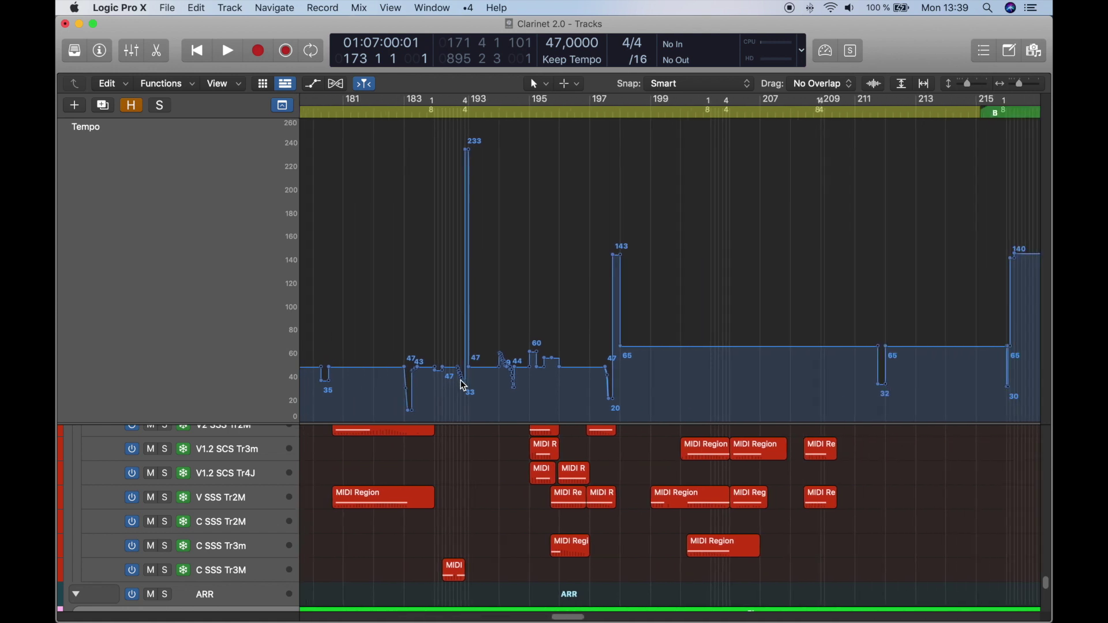
pyautogui.hscroll(15, 520, 379)
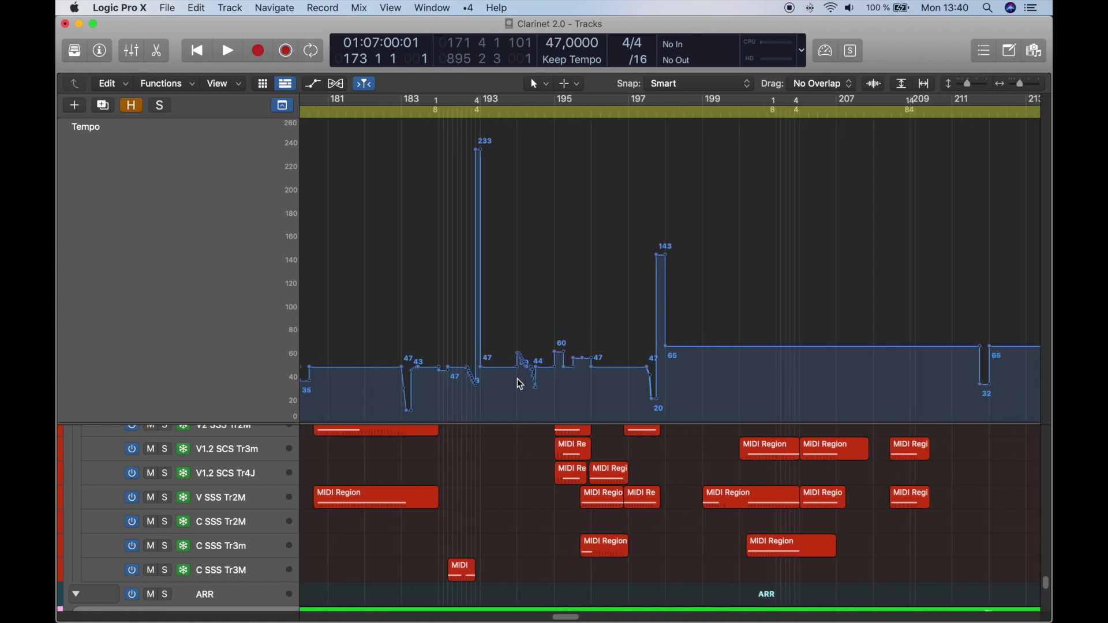
pyautogui.scroll(10, 531, 383)
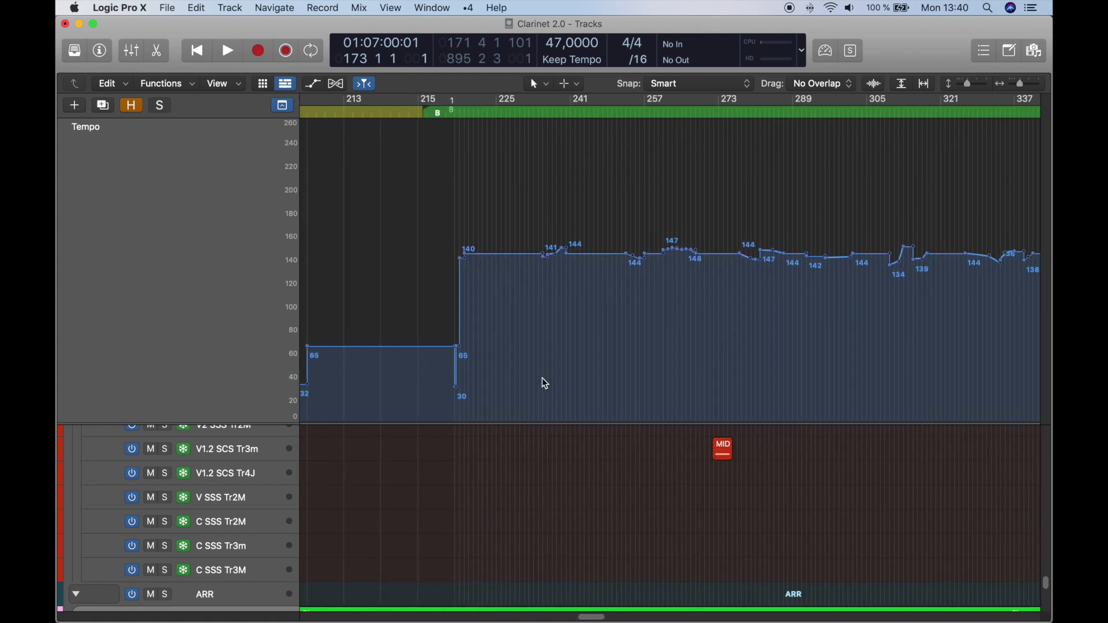
pyautogui.hscroll(15, 544, 383)
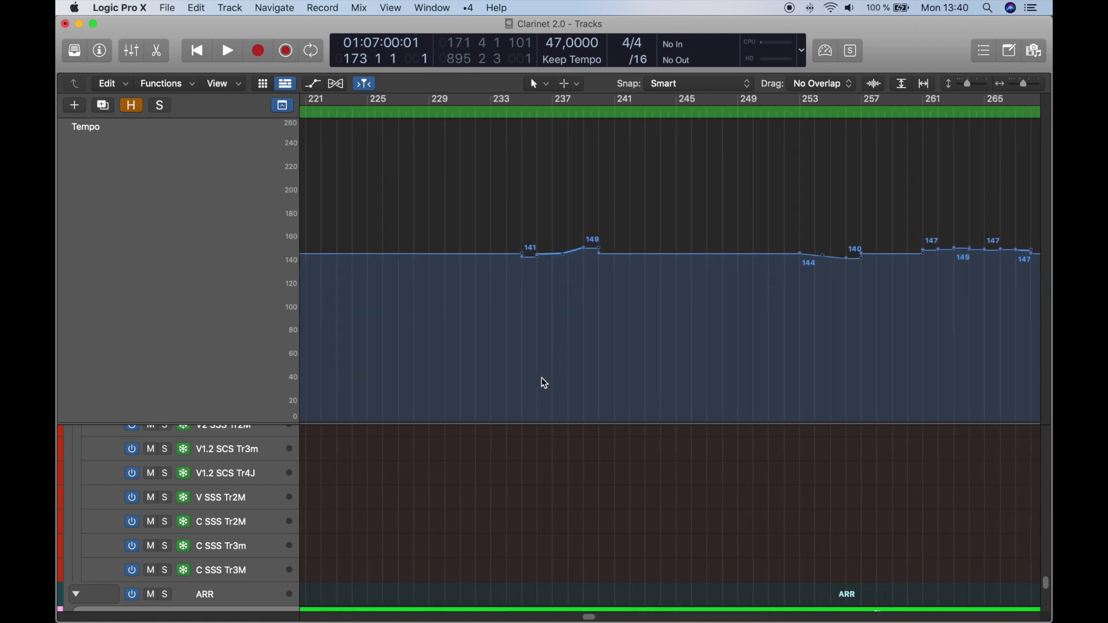
pyautogui.hscroll(15, 543, 380)
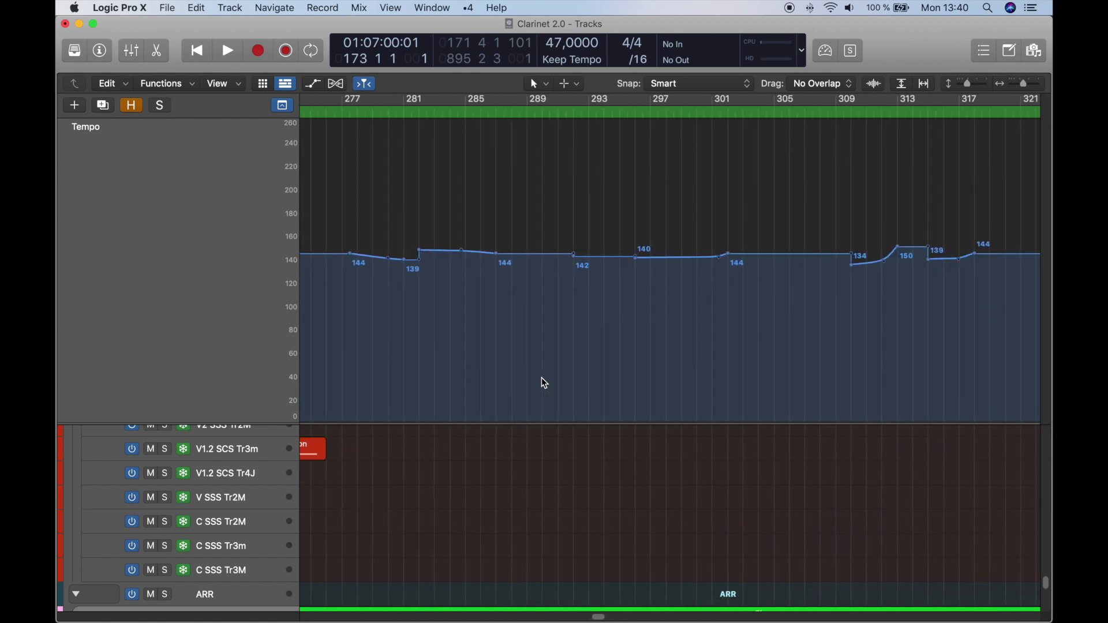
pyautogui.hscroll(9, 543, 382)
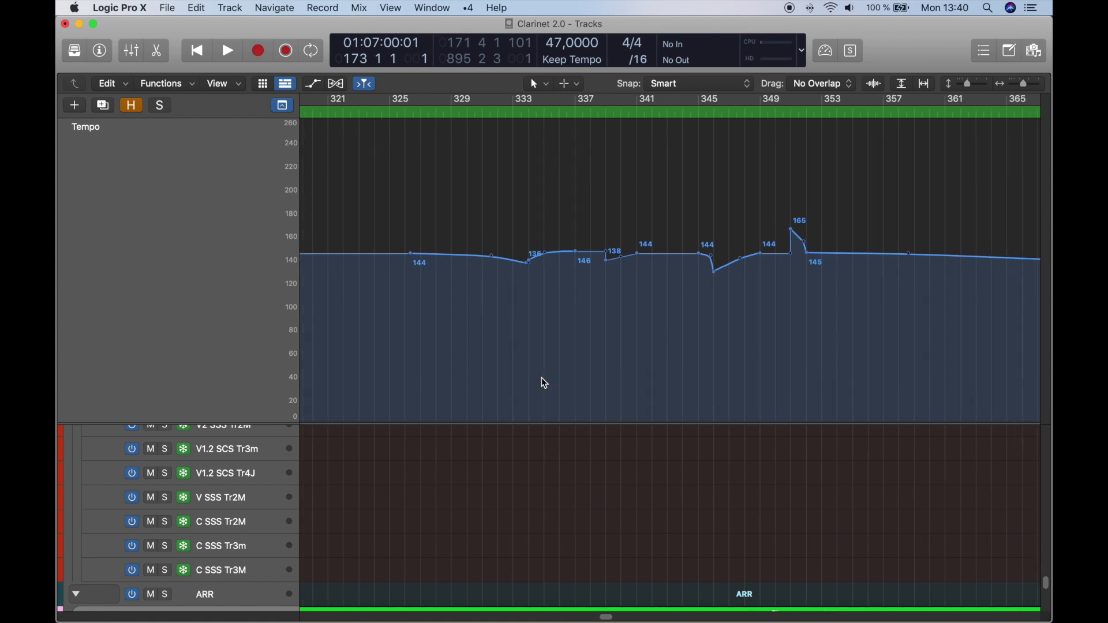
pyautogui.hscroll(9, 703, 316)
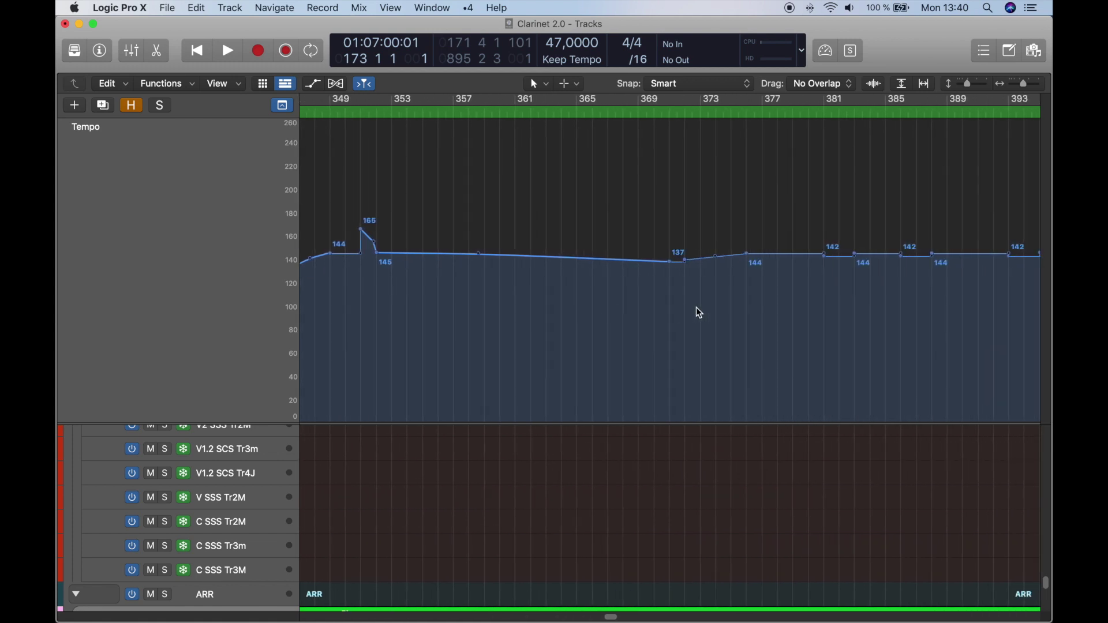
pyautogui.hscroll(12, 688, 304)
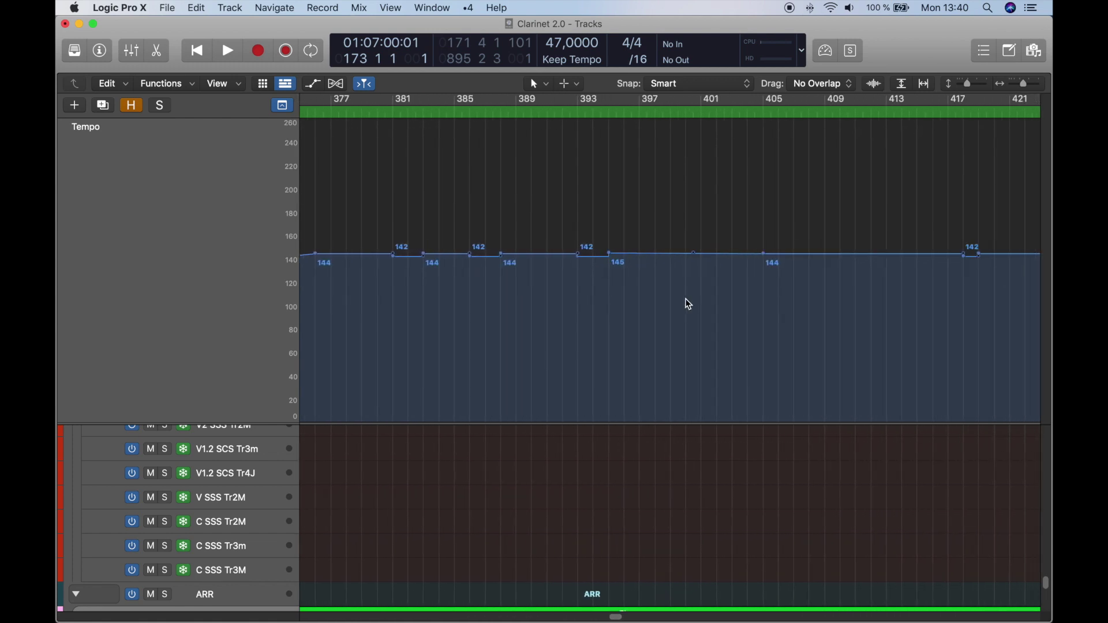
pyautogui.hscroll(2, 688, 304)
pyautogui.hscroll(15, 688, 304)
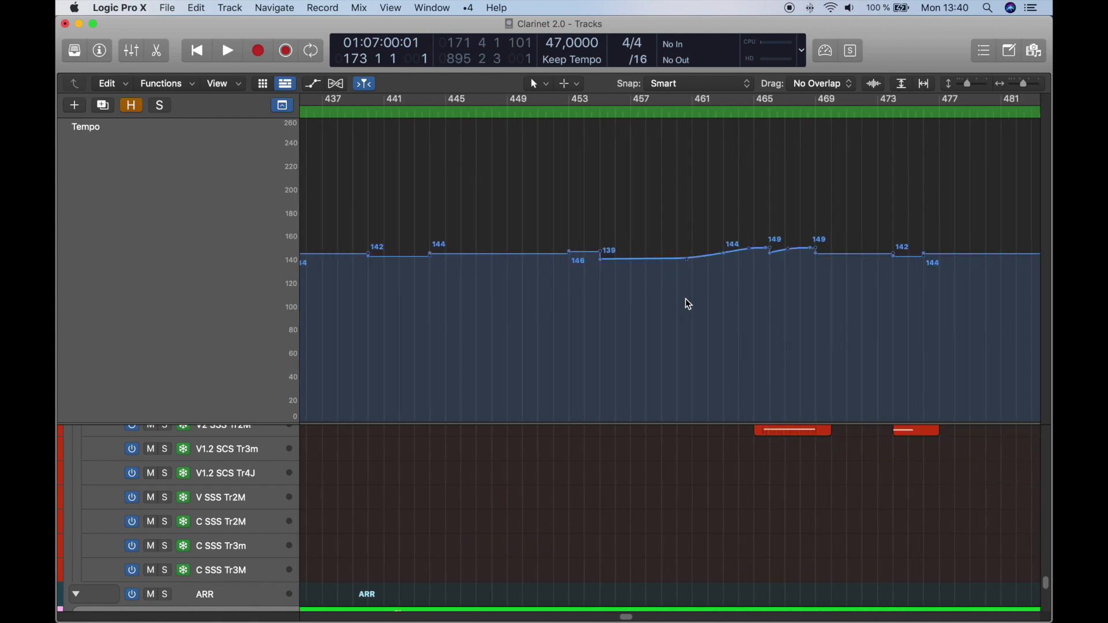
pyautogui.hscroll(9, 688, 304)
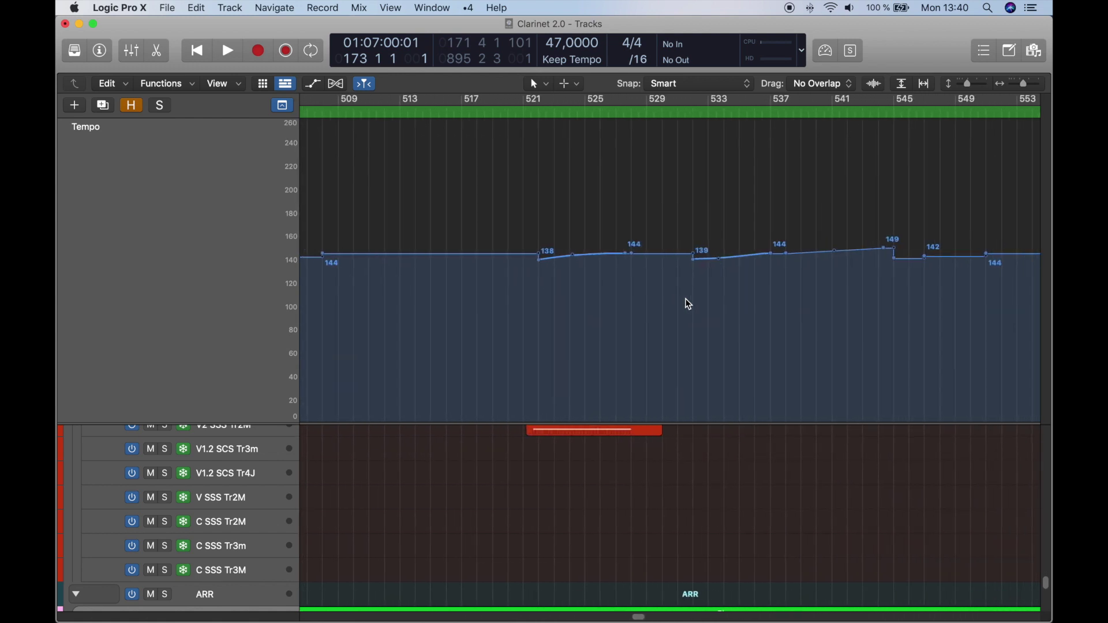
pyautogui.hscroll(13, 791, 291)
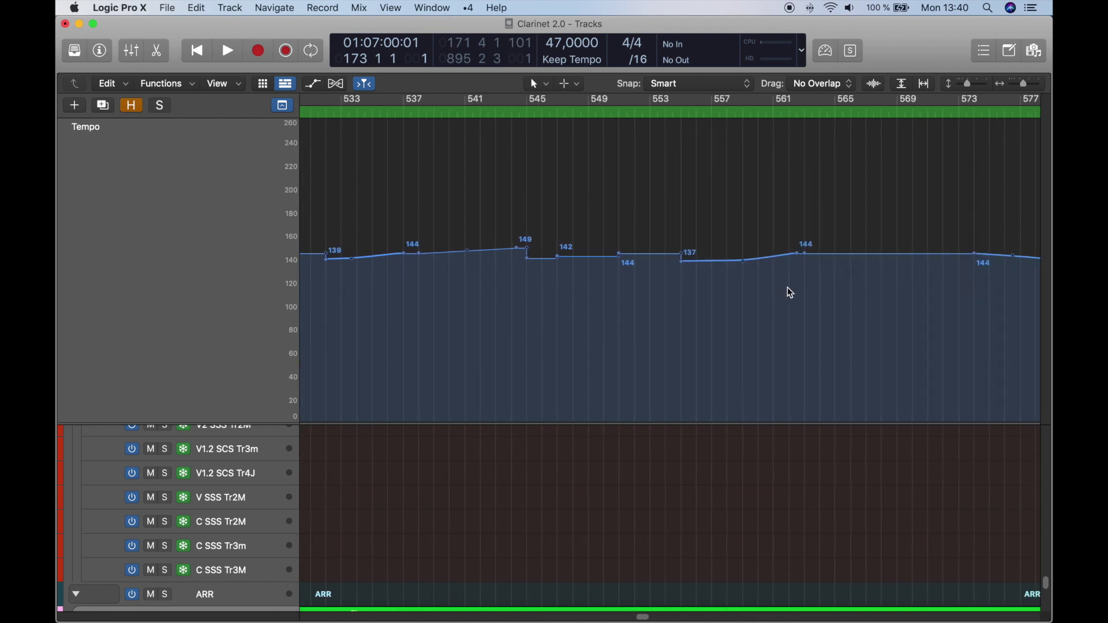
pyautogui.hscroll(14, 777, 289)
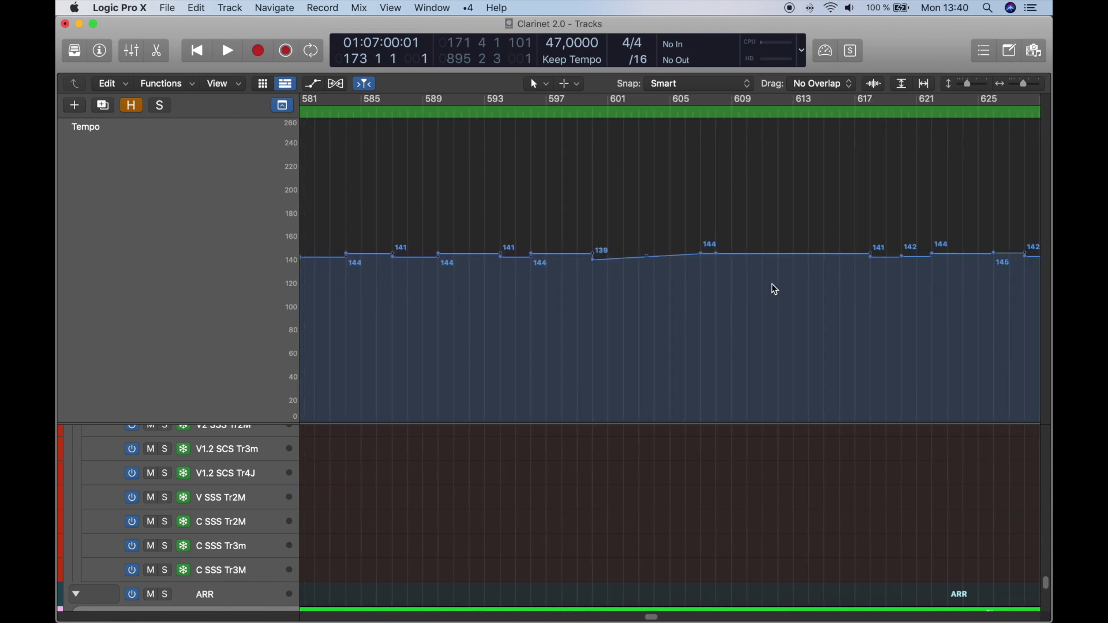
pyautogui.hscroll(6, 775, 288)
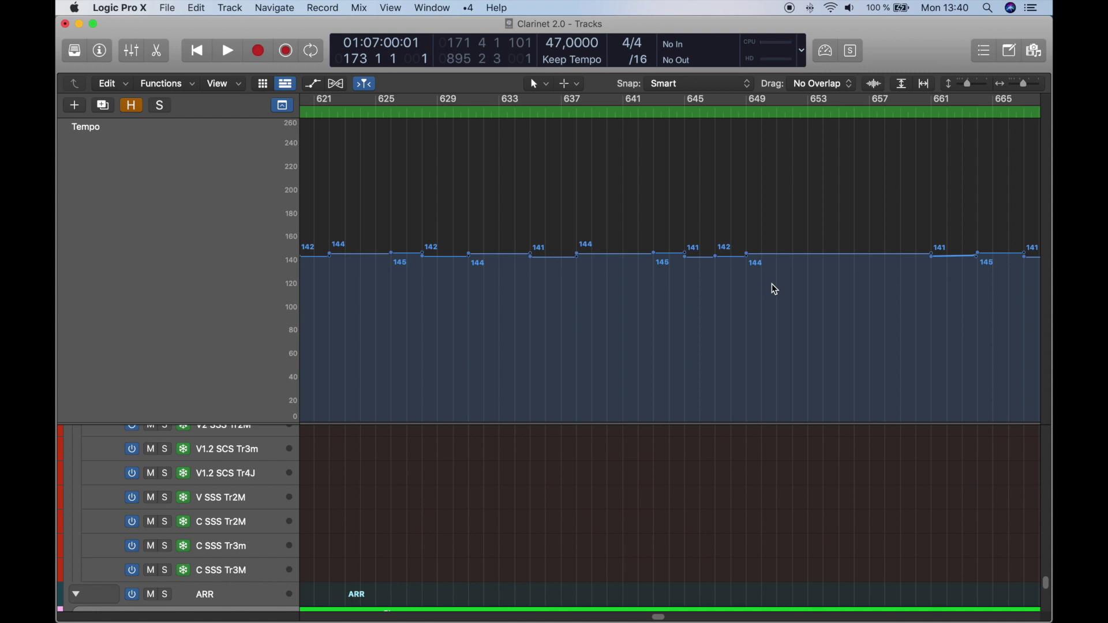
pyautogui.hscroll(14, 775, 288)
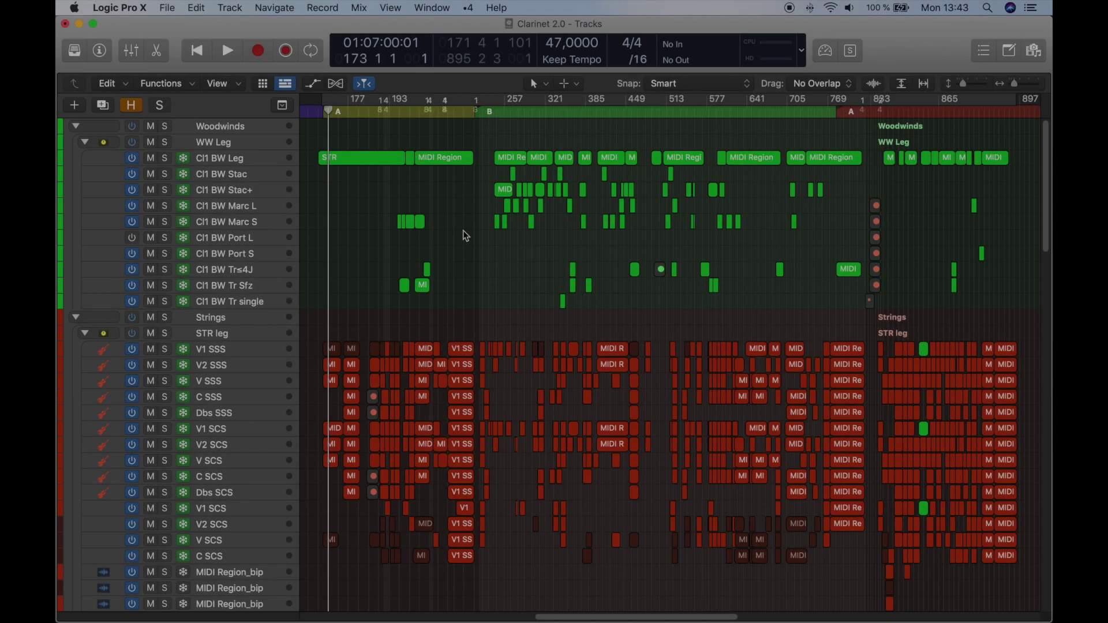
# Step: Enlarge the ARR piano tracks, open the Piano Str region in the Piano Roll to view its notes, and close the editor
pyautogui.scroll(-2, 464, 237)
pyautogui.scroll(-20, 465, 237)
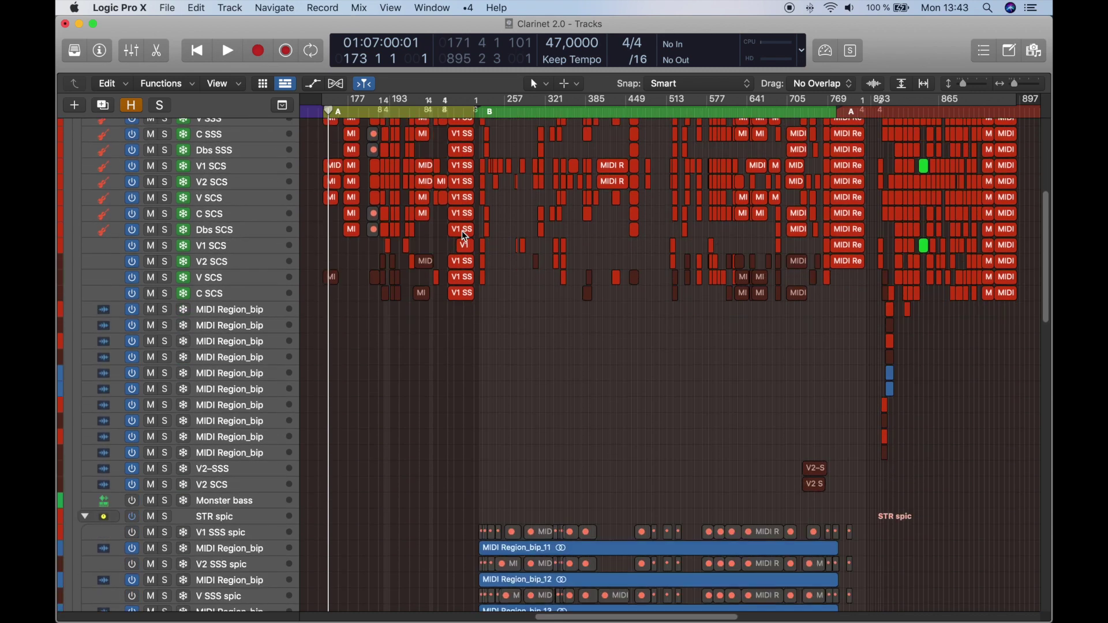
pyautogui.scroll(-20, 464, 237)
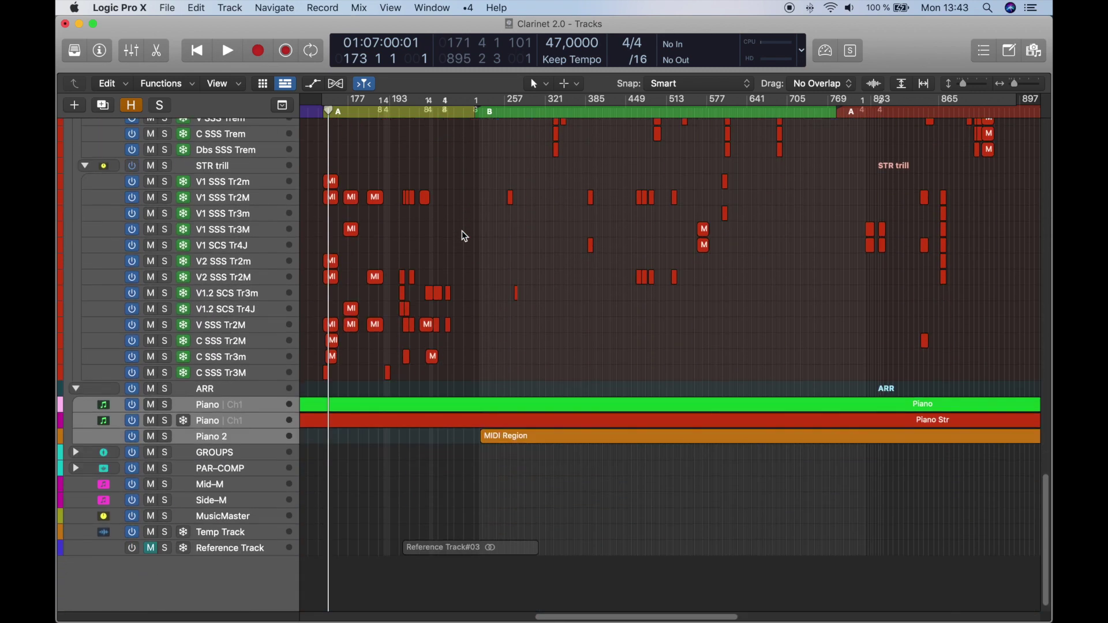
pyautogui.scroll(8, 587, 367)
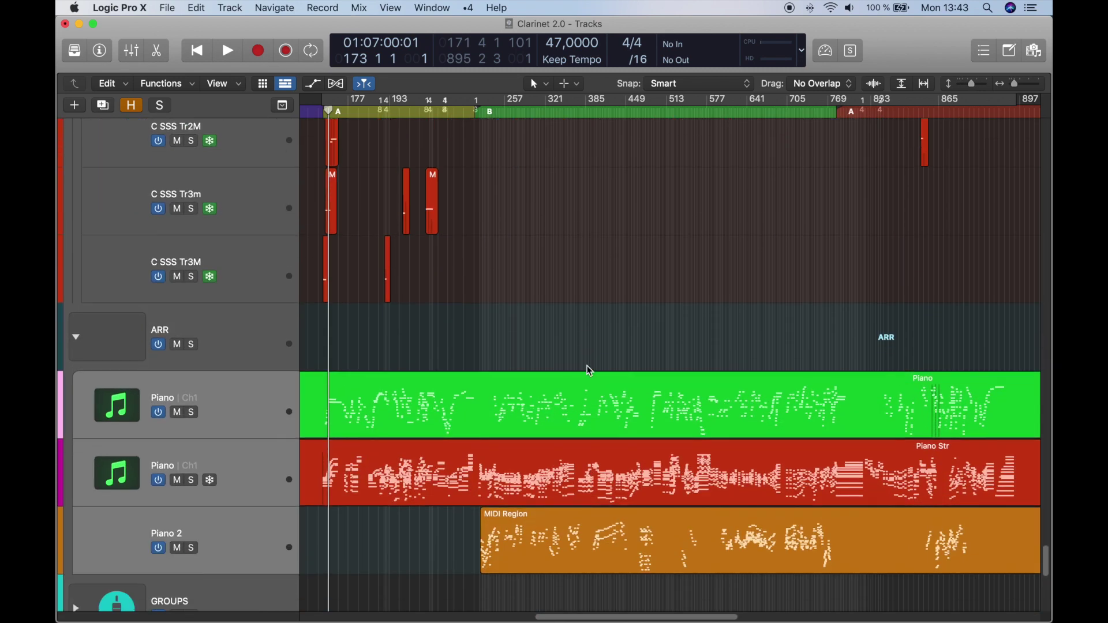
pyautogui.scroll(-8, 589, 370)
pyautogui.click(623, 290)
pyautogui.press('p')
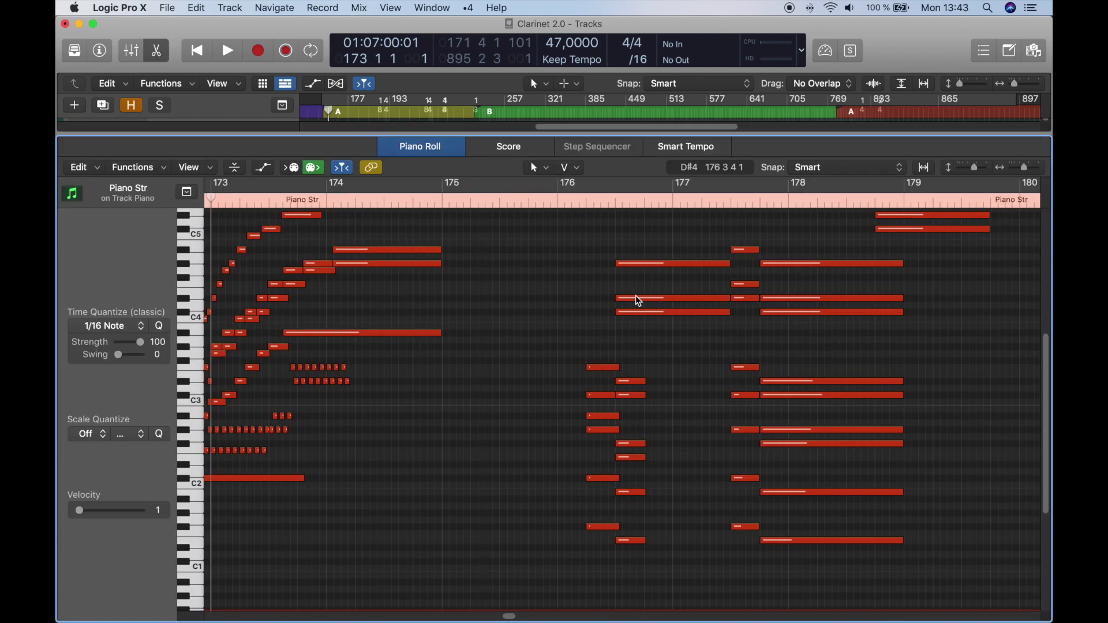
pyautogui.scroll(4, 628, 307)
pyautogui.press('p')
# Step: View the green Piano region in the Piano Roll and move the playhead to bar 335 in section B
pyautogui.click(652, 222)
pyautogui.press('p')
pyautogui.press('p')
pyautogui.click(551, 116)
pyautogui.press('p')
pyautogui.press('p')
# Step: Select the MIDI region on the Piano 2 track, view it in the Piano Roll and close the editor
pyautogui.click(593, 376)
pyautogui.press('p')
pyautogui.press('p')
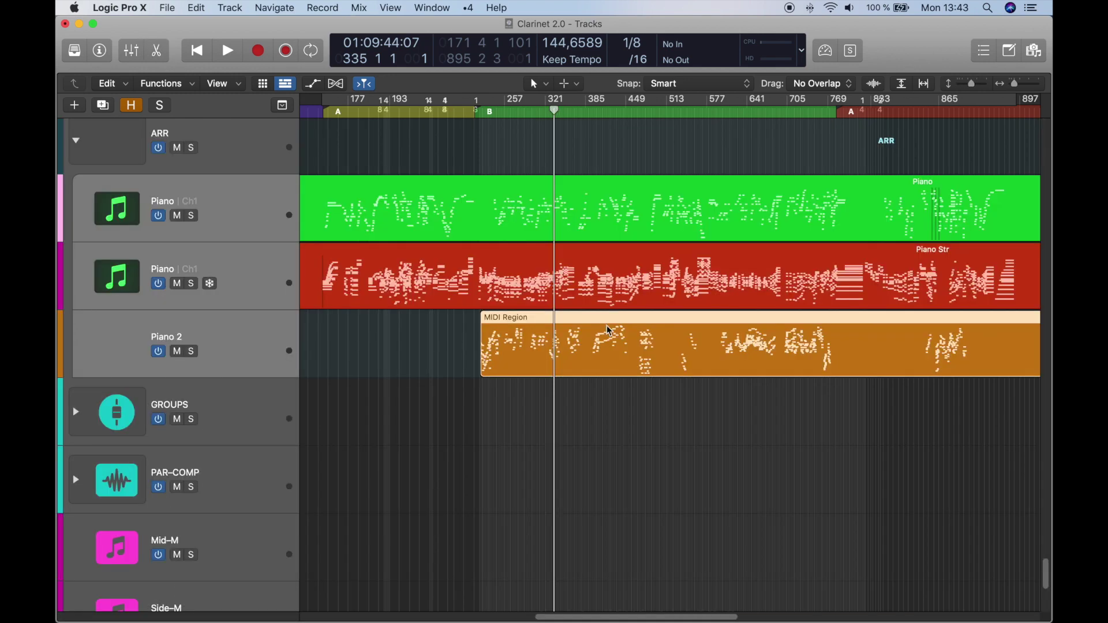
# Step: Reduce the track height and look over the orchestral tracks from the ARR stack back up to Strings and Woodwinds
pyautogui.scroll(5, 608, 307)
pyautogui.scroll(-3, 609, 307)
pyautogui.scroll(-2, 608, 307)
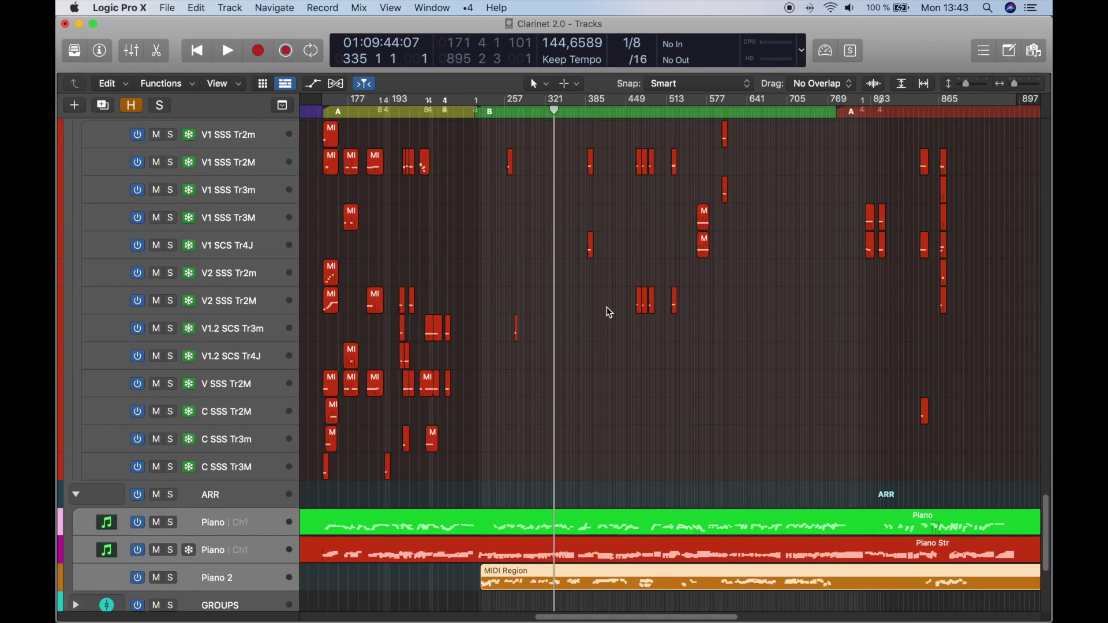
pyautogui.scroll(20, 607, 306)
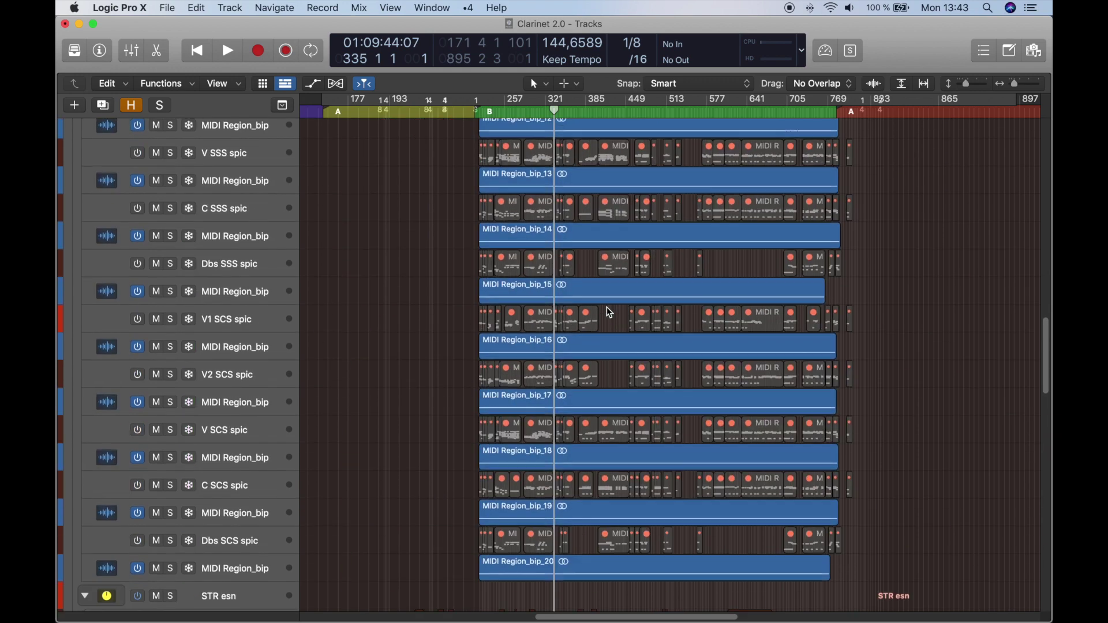
pyautogui.scroll(15, 609, 312)
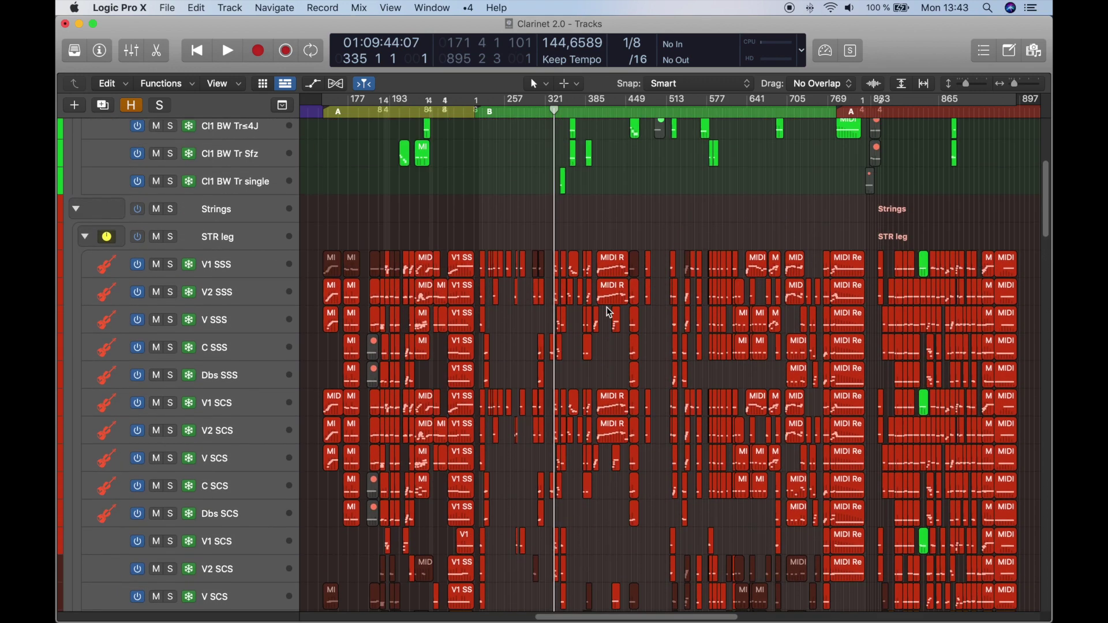
pyautogui.scroll(10, 609, 313)
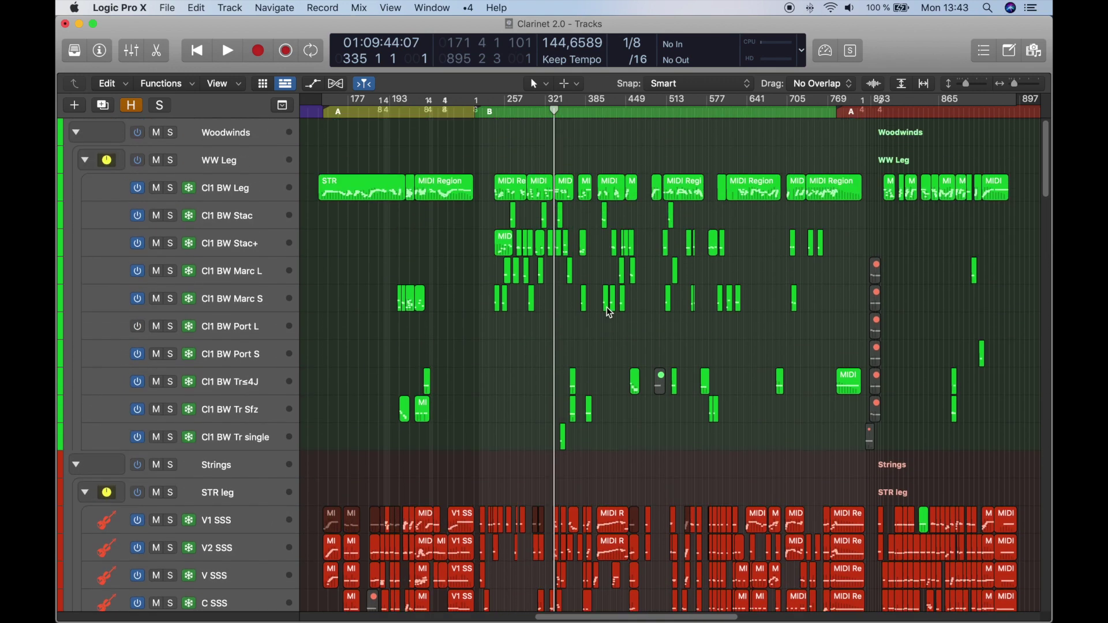
# Step: Look over the regions on the woodwind tracks and the string legato, spiccato, ensemble and tremolo tracks around section B
pyautogui.press('super+Right')
pyautogui.press('super+Right')
pyautogui.press('super+Right')
pyautogui.press('super+Right')
pyautogui.press('super+Right')
pyautogui.press('super+Right')
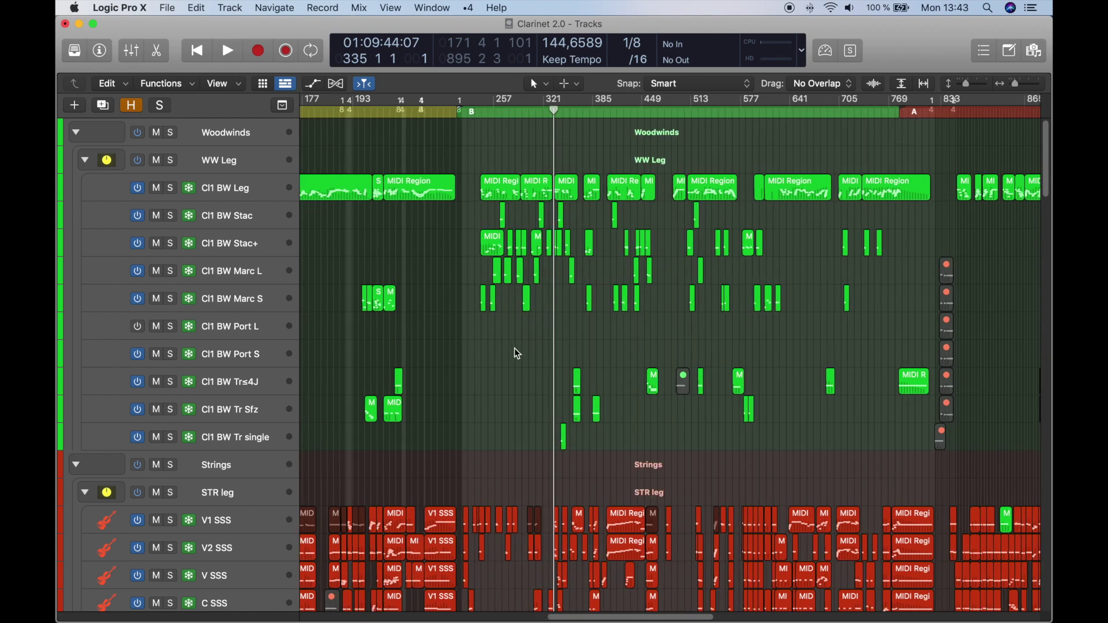
pyautogui.press('super+Left')
pyautogui.press('super+Left')
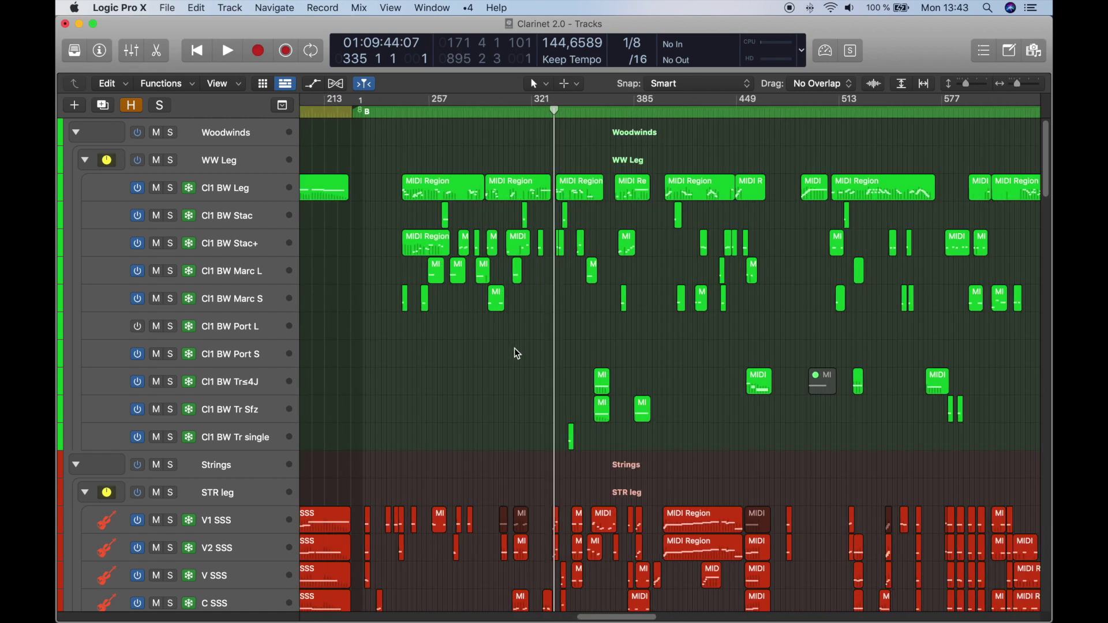
pyautogui.scroll(-3, 517, 353)
pyautogui.scroll(-12, 517, 353)
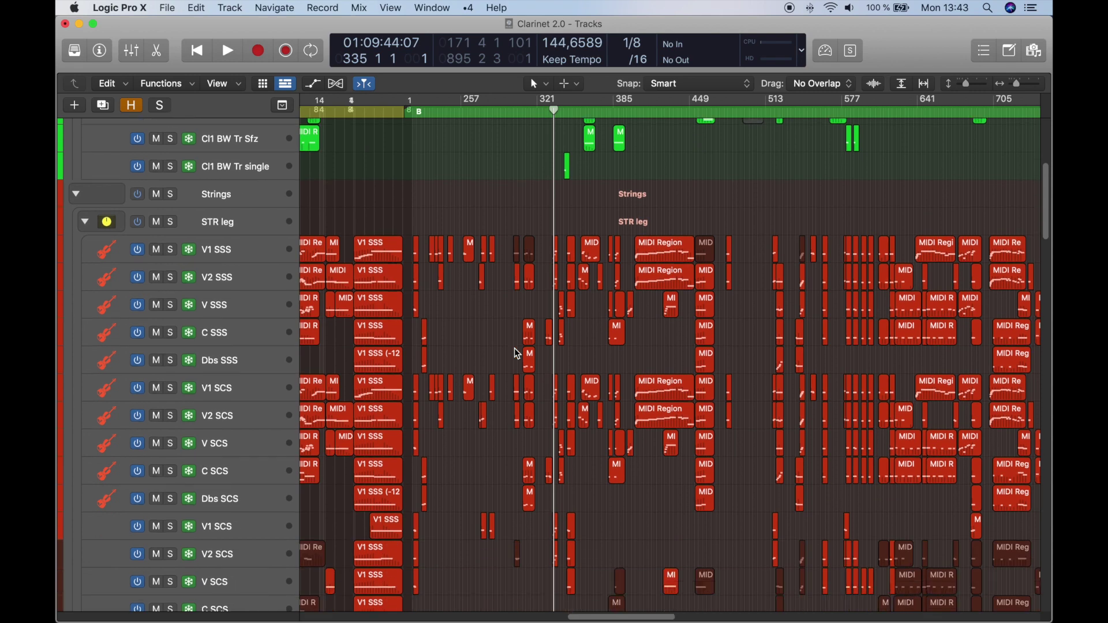
pyautogui.scroll(-18, 517, 353)
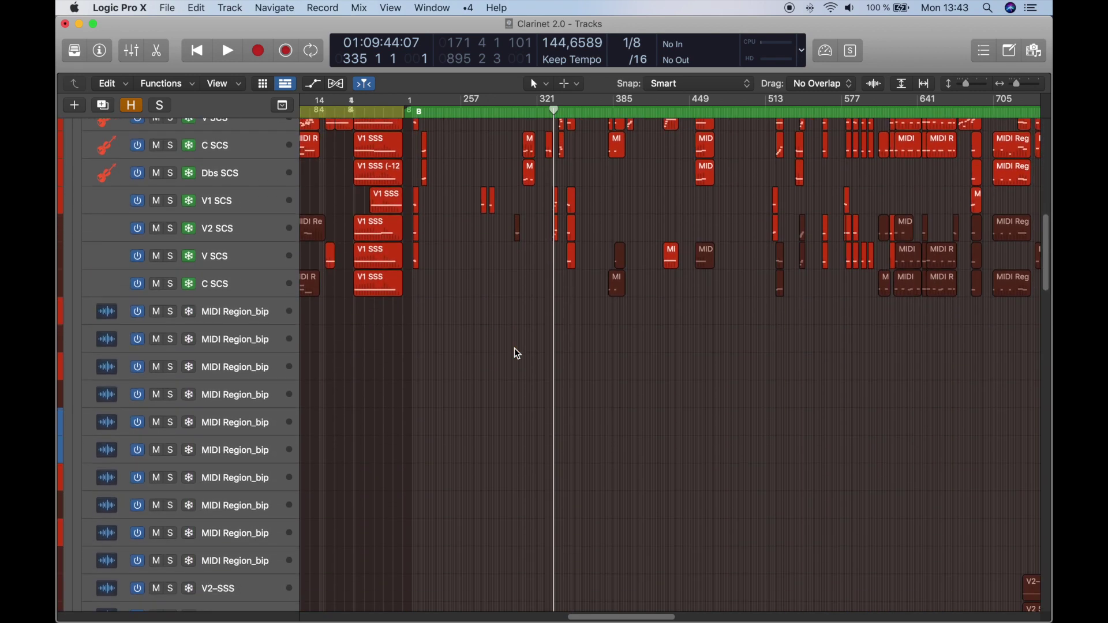
pyautogui.scroll(-18, 517, 352)
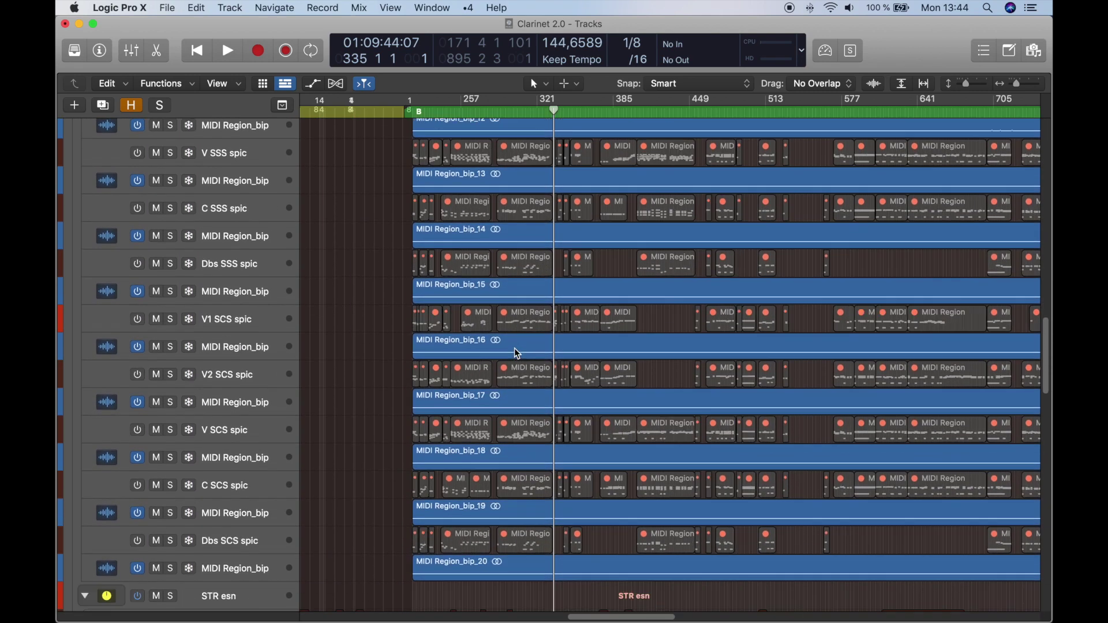
pyautogui.scroll(-7, 516, 353)
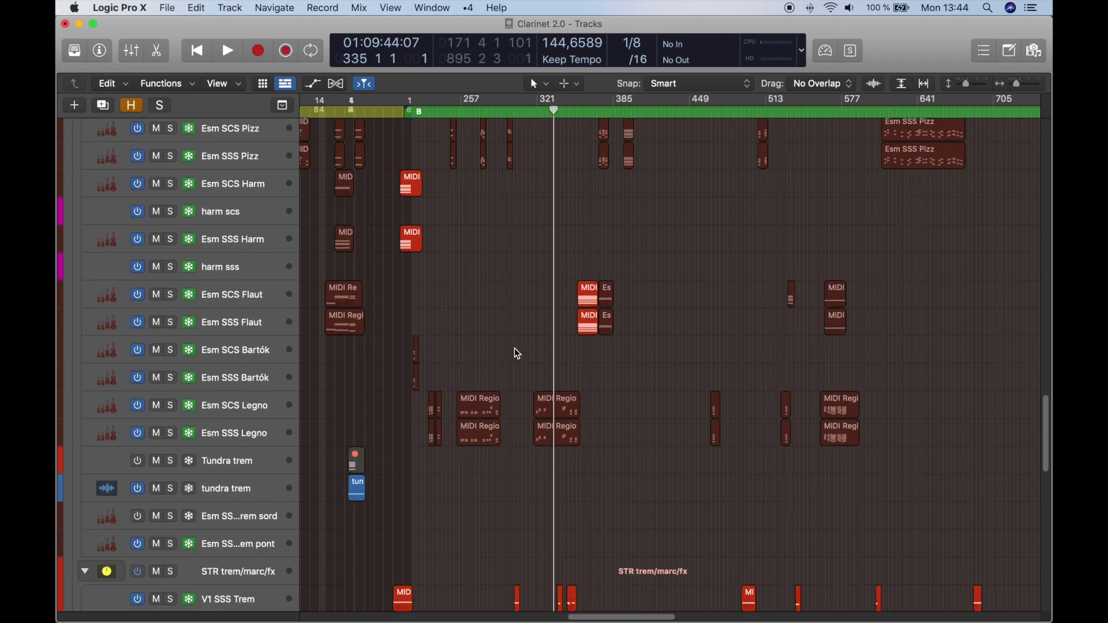
pyautogui.scroll(3, 514, 348)
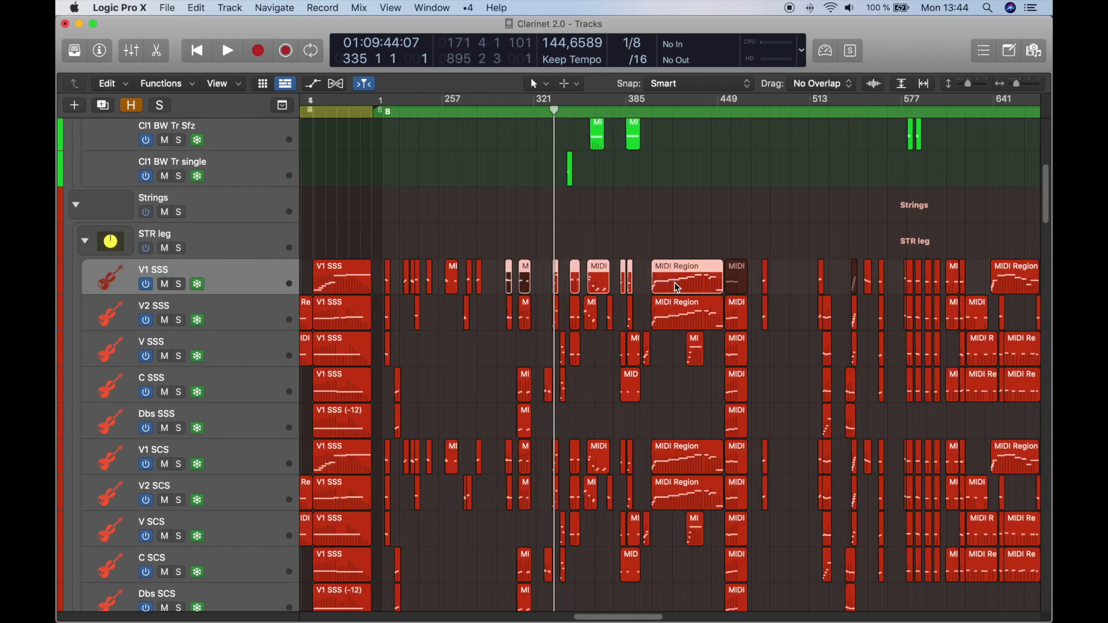
# Step: Select only the long MIDI region spanning about bars 402 to 452 on the V1 SSS track and view its notes in the Piano Roll
pyautogui.press('p')
pyautogui.press('p')
pyautogui.click(711, 241)
pyautogui.click(699, 268)
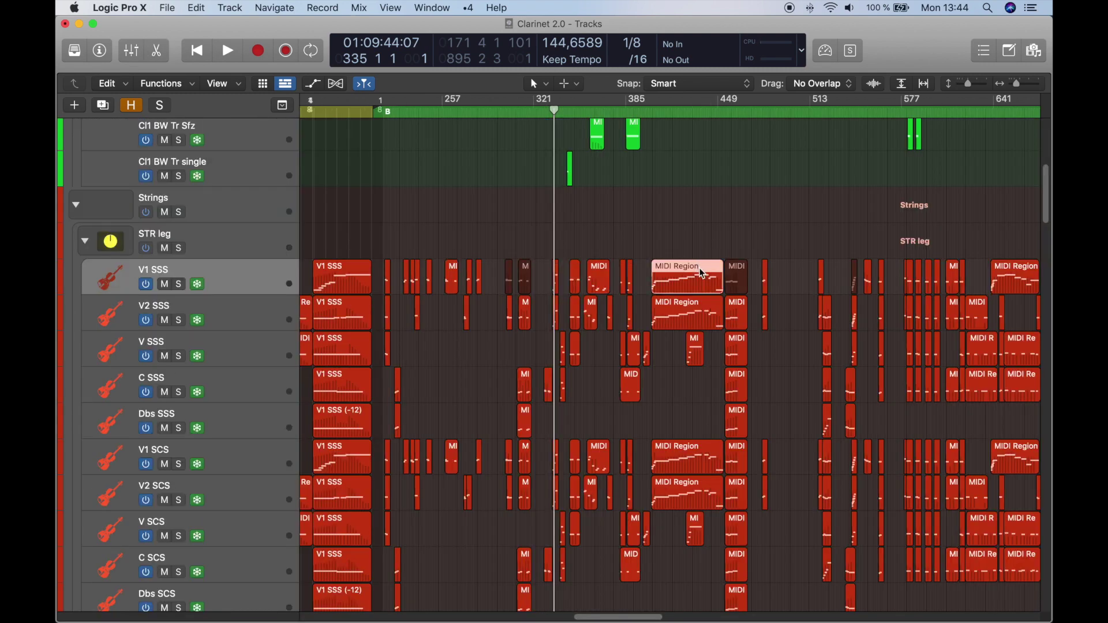
pyautogui.press('p')
pyautogui.hscroll(-3, 594, 319)
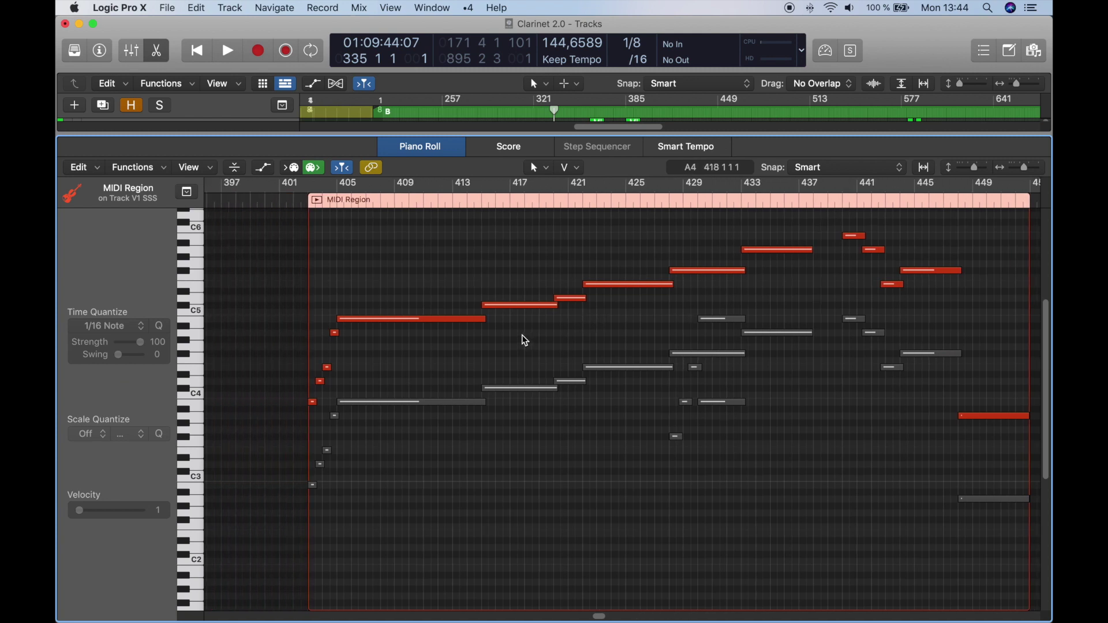
# Step: Show the V1 SSS region's automation below the notes and display its Expression curve
pyautogui.press('a')
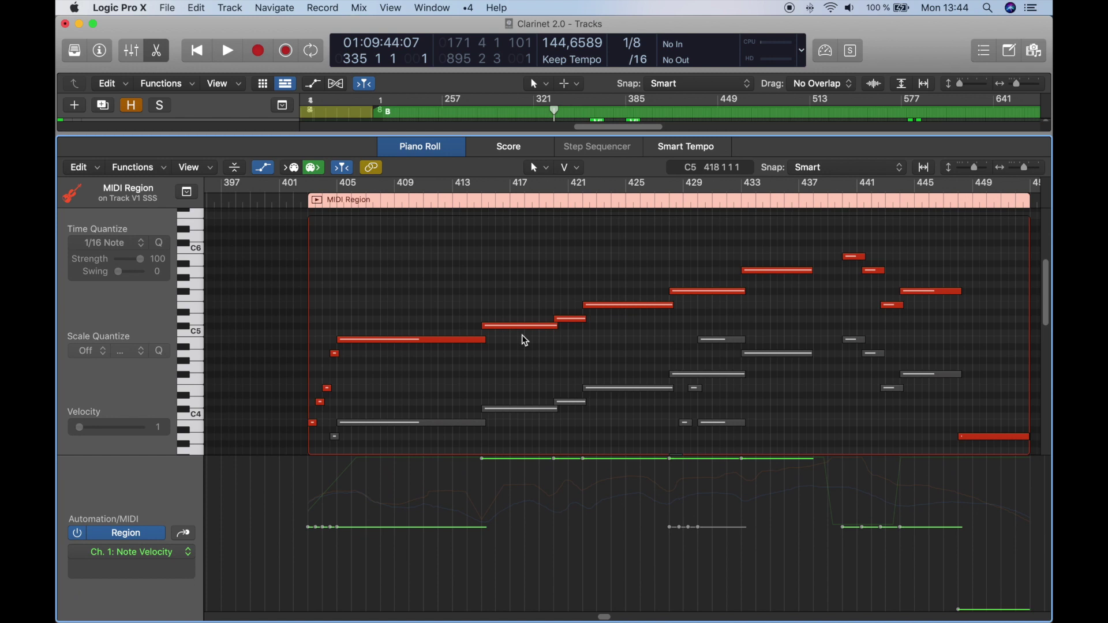
pyautogui.press('e')
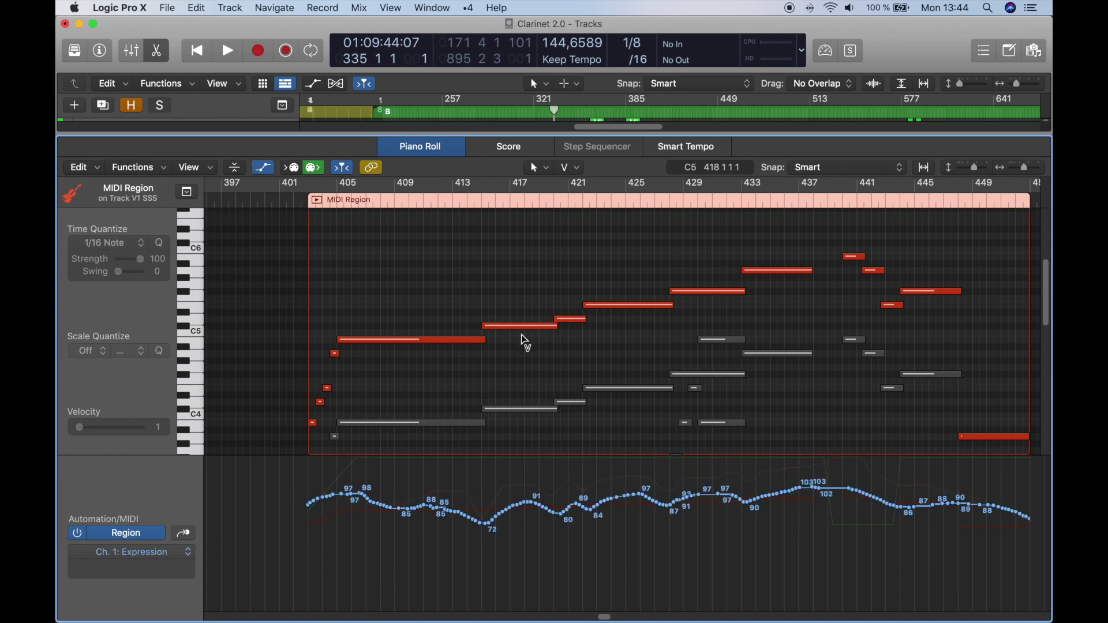
pyautogui.click(186, 535)
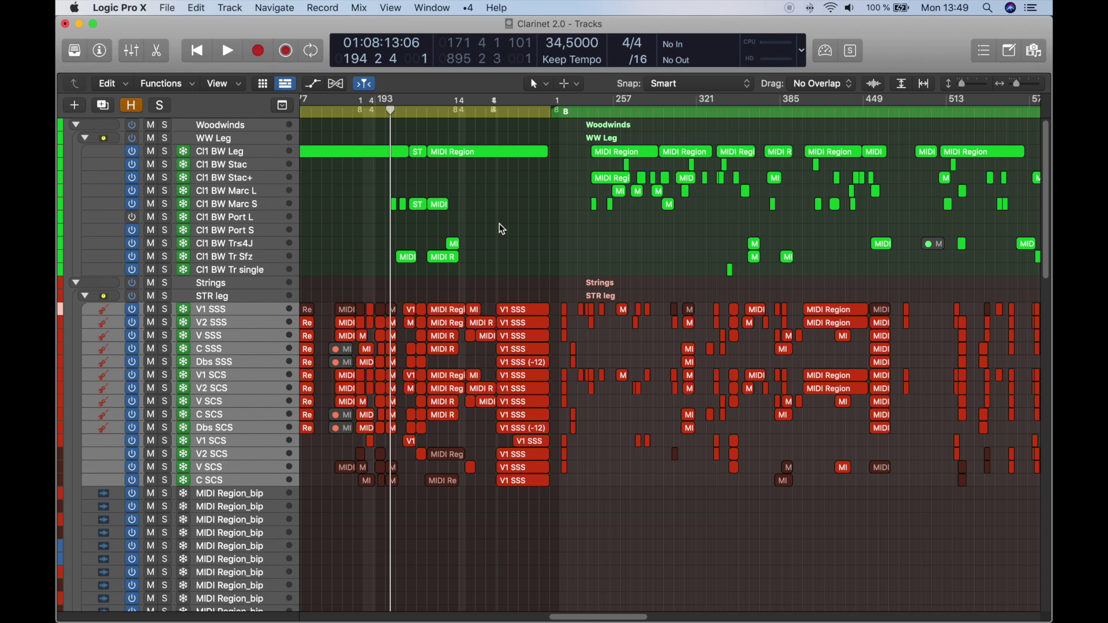
# Step: Enlarge the arrangement around bar 194 and select the string legato regions at that bar from V1 SSS down to the last C SCS track
pyautogui.press('super+Right')
pyautogui.press('super+Right')
pyautogui.press('super+Right')
pyautogui.press('super+Right')
pyautogui.press('super+Right')
pyautogui.press('super+Right')
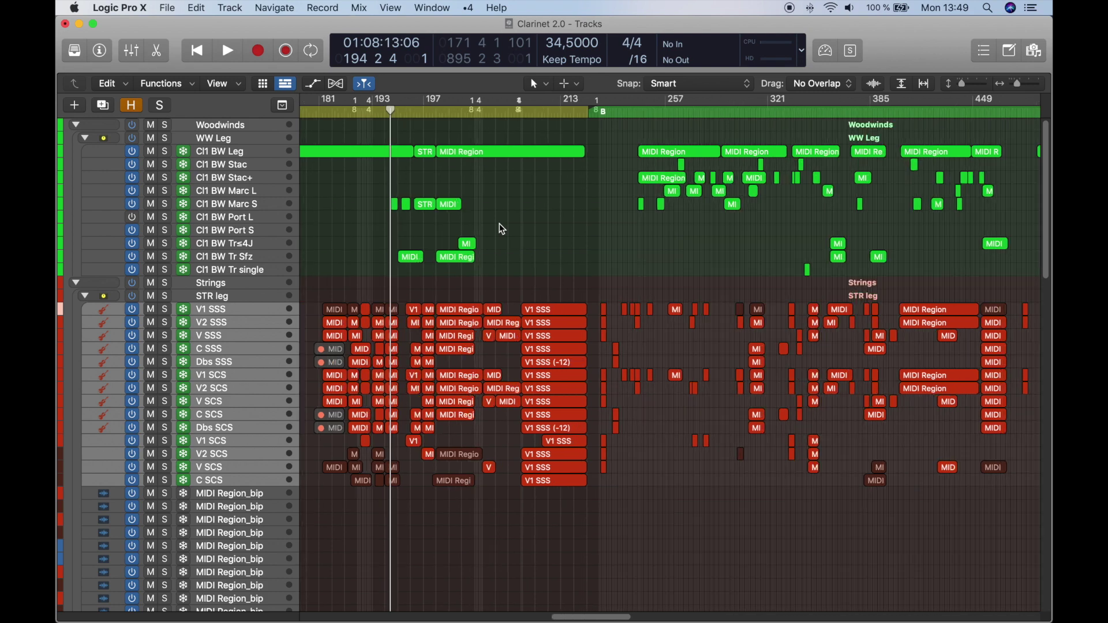
pyautogui.press('super+Down')
pyautogui.press('super+Down')
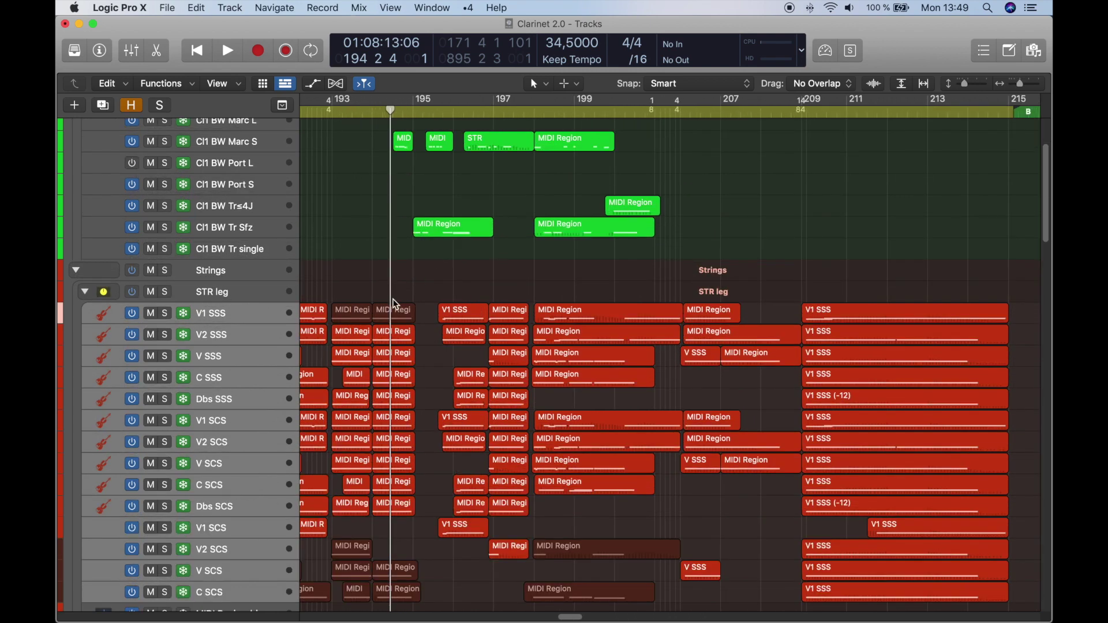
pyautogui.moveTo(397, 267); pyautogui.dragTo(403, 581)
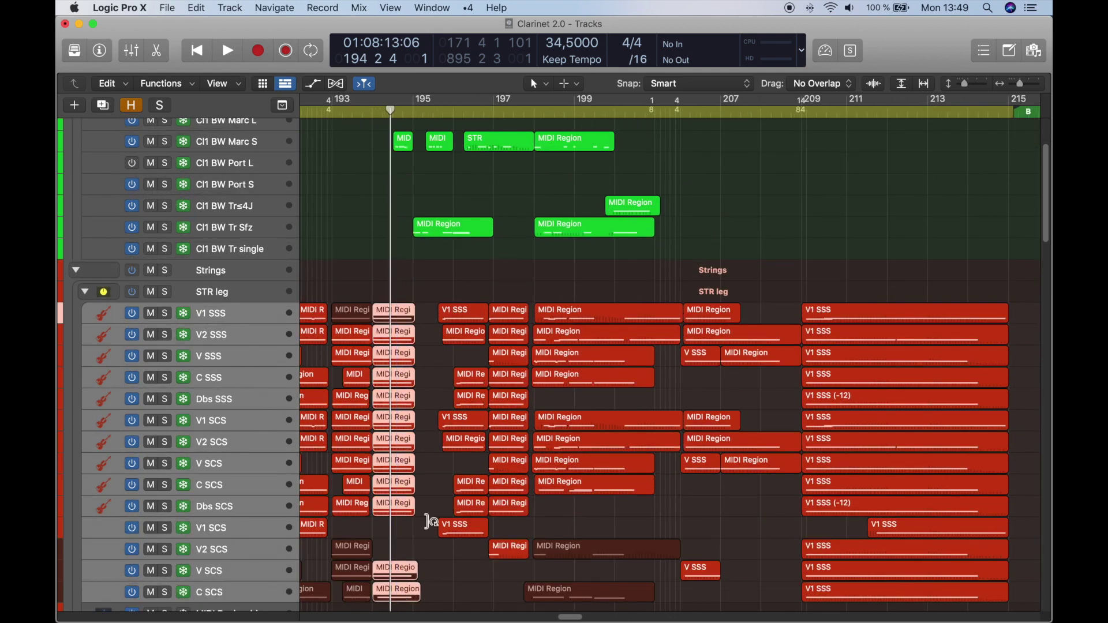
pyautogui.scroll(-5, 415, 520)
# Step: View the selected string regions' Modulation and Expression curves together in the Piano Roll, enlarged around bar 194
pyautogui.press('p')
pyautogui.press('a')
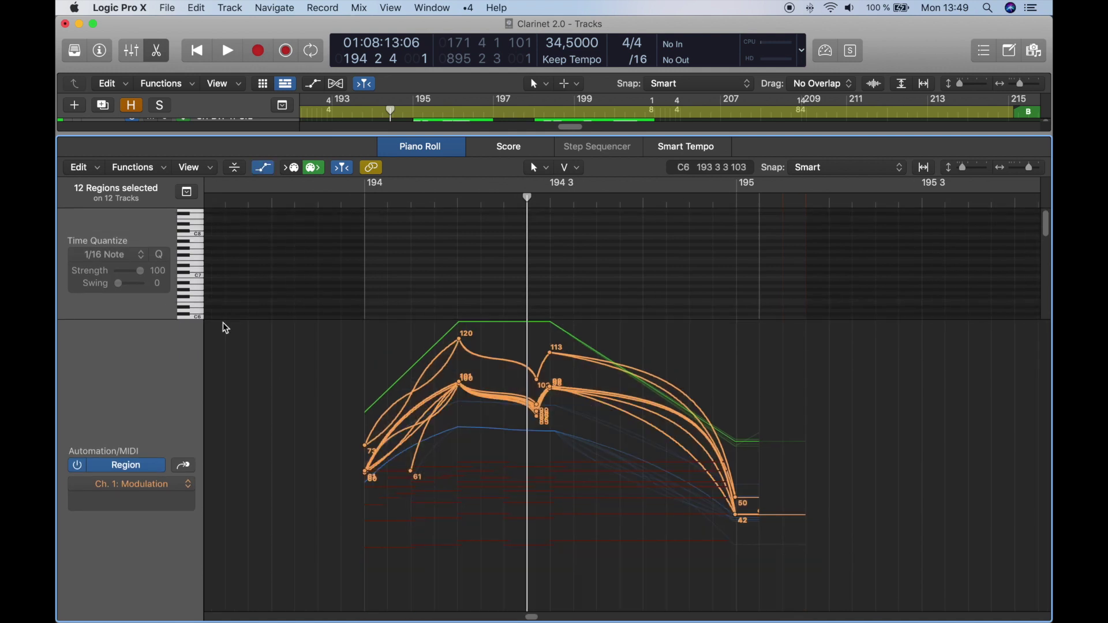
pyautogui.press('super+Right')
pyautogui.press('super+Right')
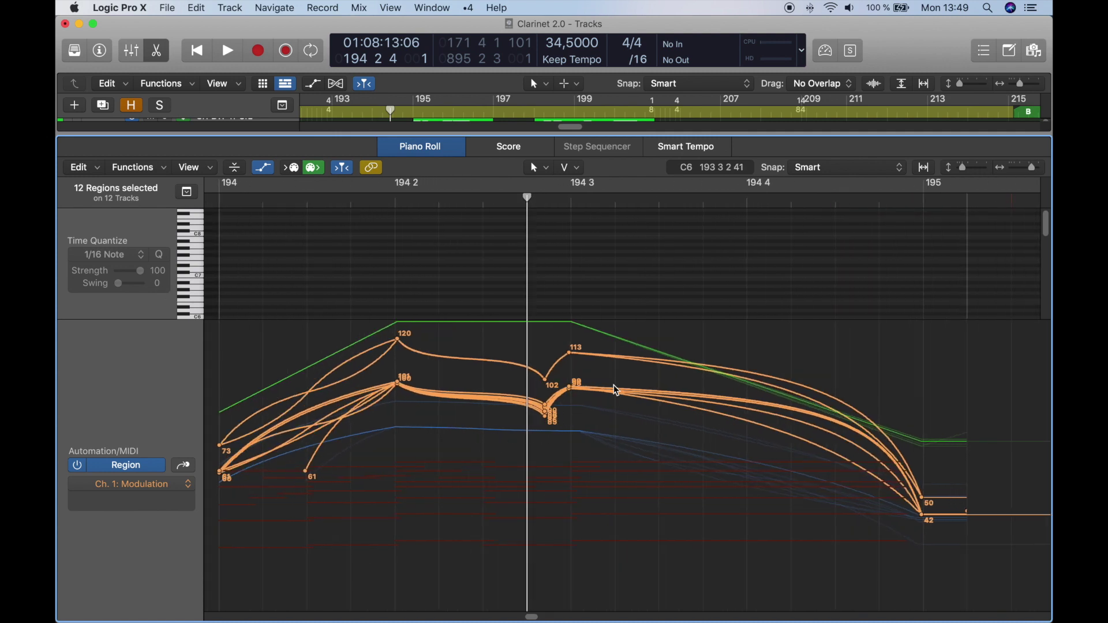
pyautogui.click(797, 472)
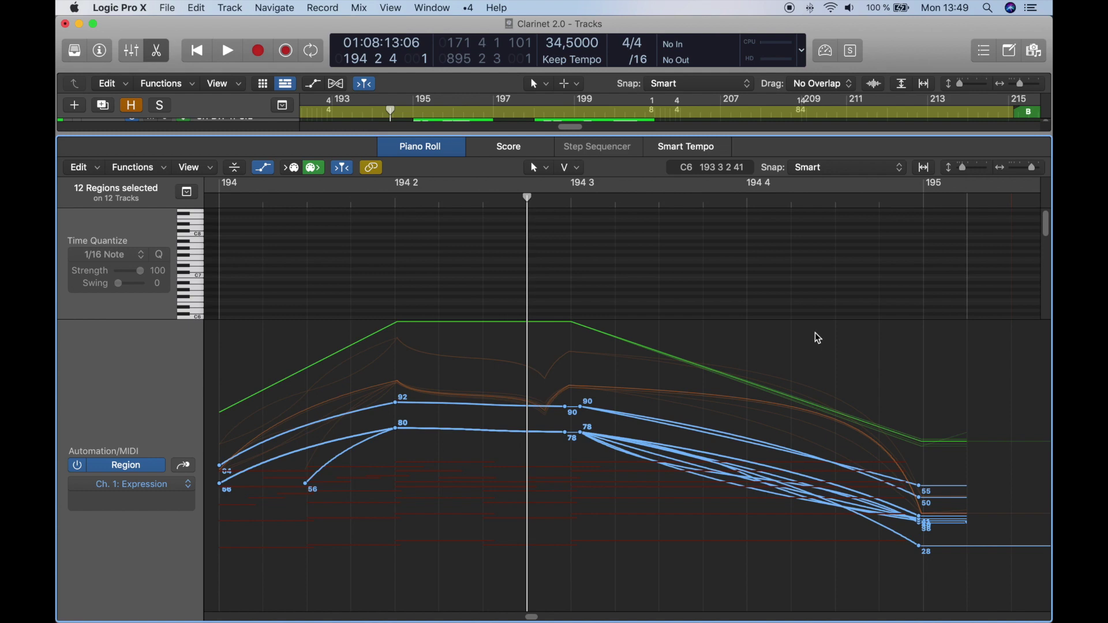
pyautogui.press('super+1')
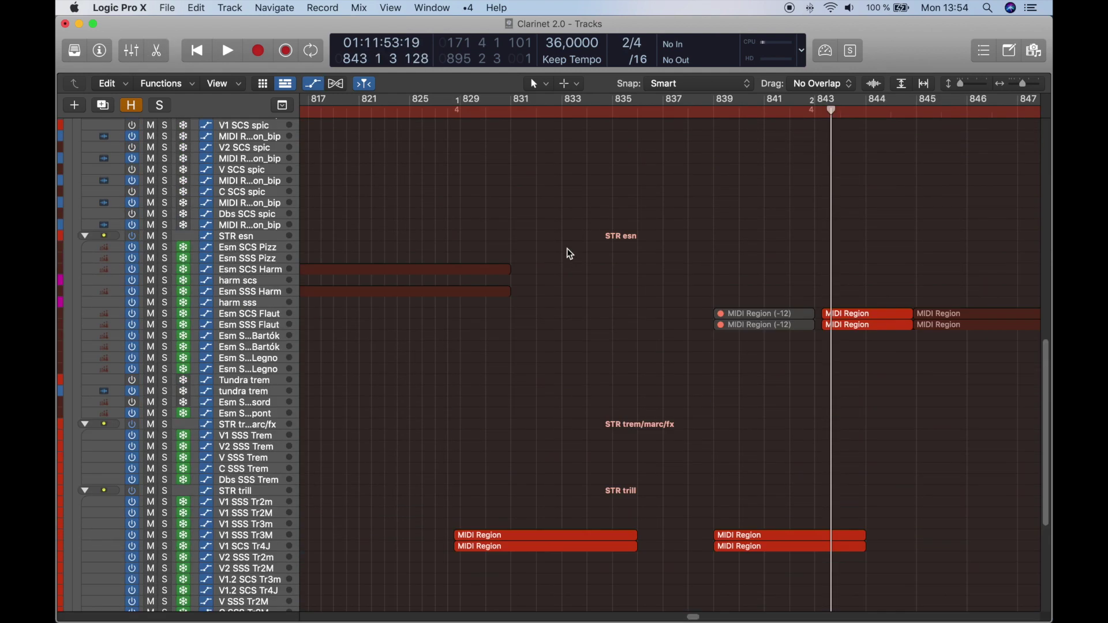
# Step: Select the MIDI regions starting at bar 839 on V1 SSS Tr3M and V1 SCS Tr4J and enlarge them to examine their modulation curves
pyautogui.scroll(5, 567, 248)
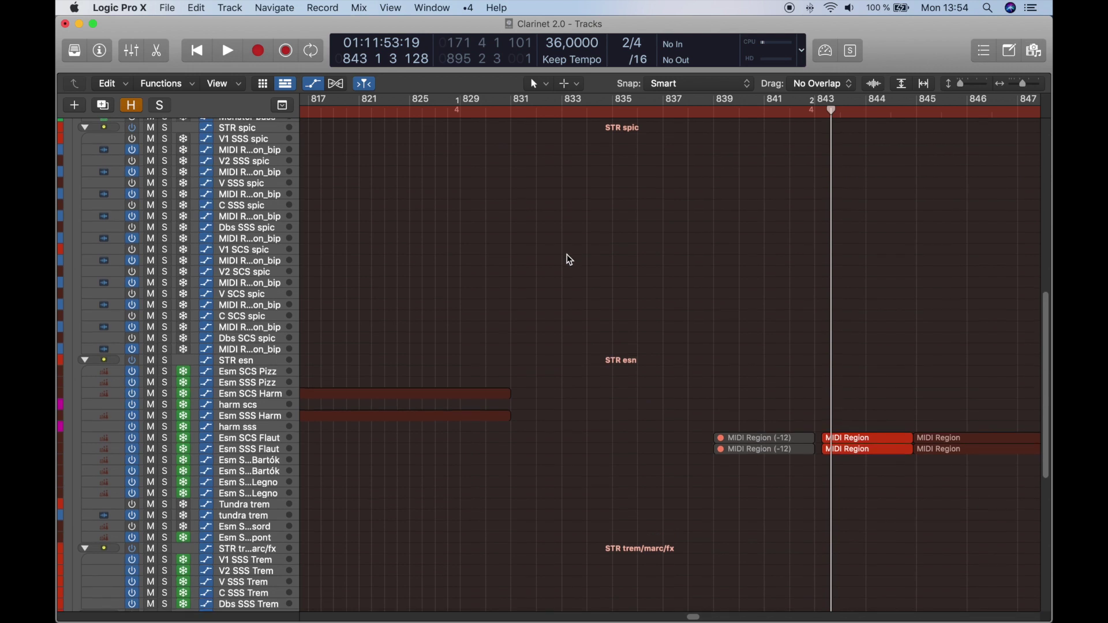
pyautogui.scroll(-8, 568, 254)
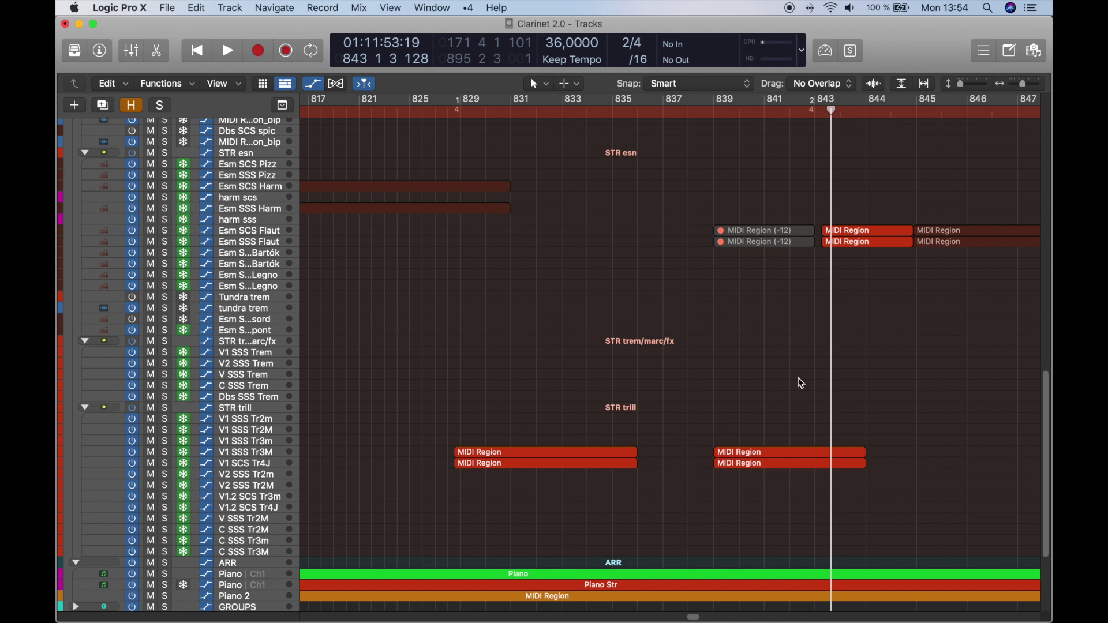
pyautogui.moveTo(801, 383); pyautogui.dragTo(796, 486)
pyautogui.press('super+Down')
pyautogui.press('z')
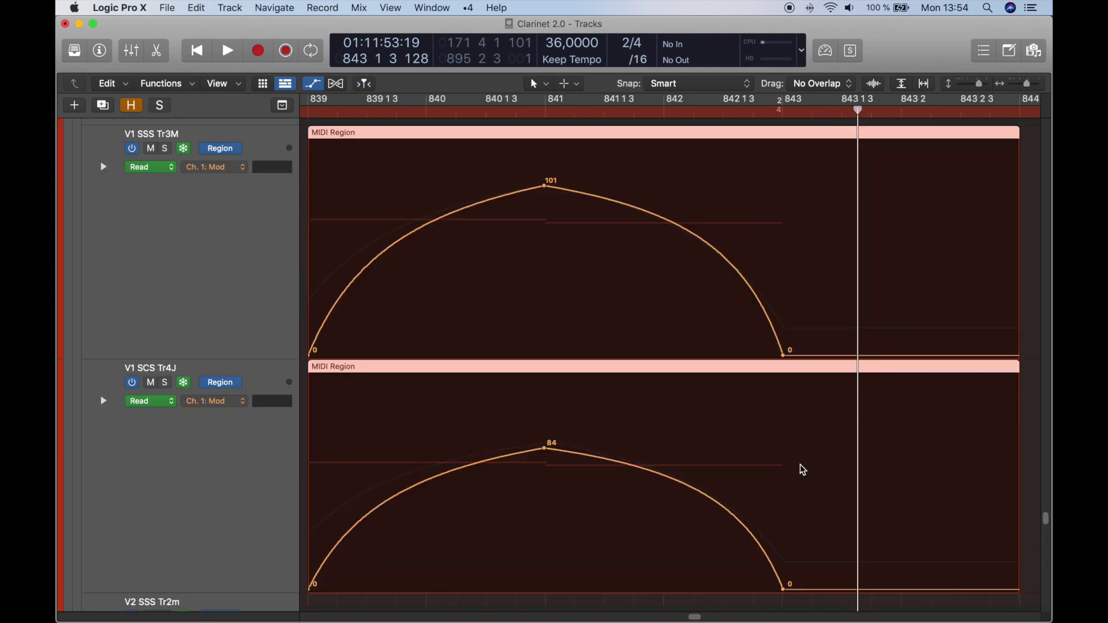
# Step: Solo the two selected trill regions, play them from their start at bar 839, and stop playback
pyautogui.hotkey('ctrl', 's')
pyautogui.hotkey('shift', 'Return')
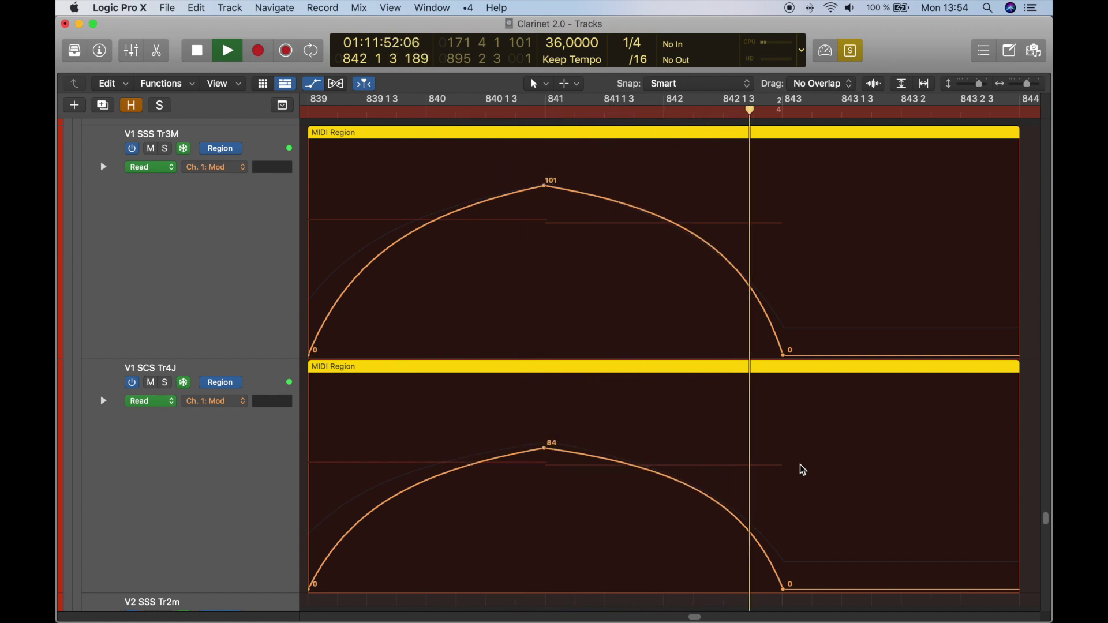
pyautogui.press('space')
# Step: Hide the track automation, restore the track overview, and play the soloed V1 SSS regions near bar 839 on the violin legato tracks
pyautogui.press('a')
pyautogui.press('z')
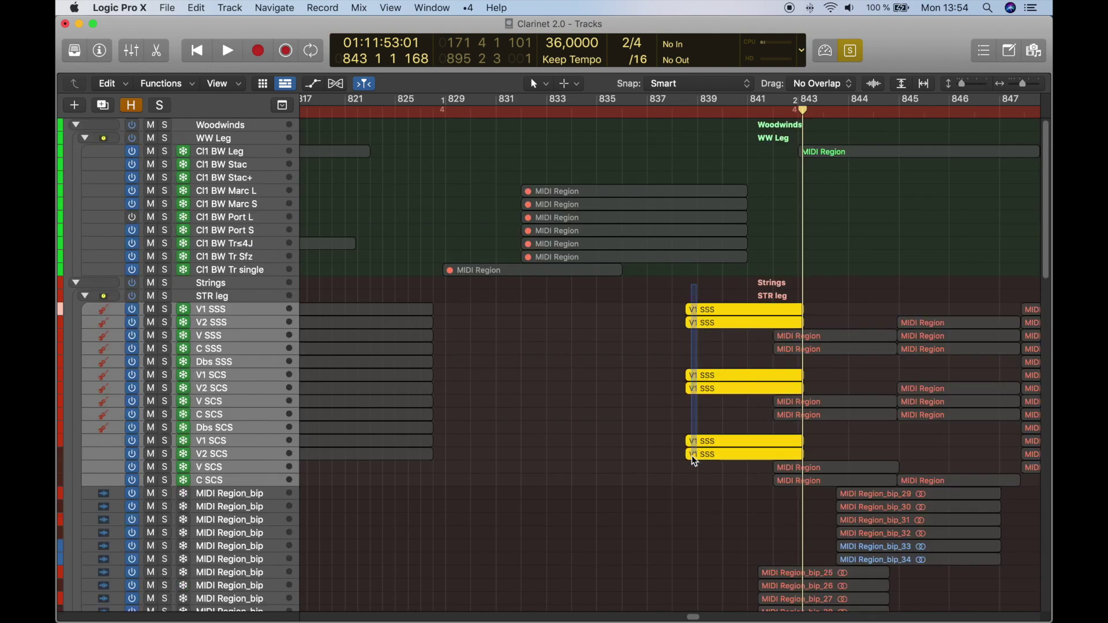
pyautogui.hotkey('shift', 'space')
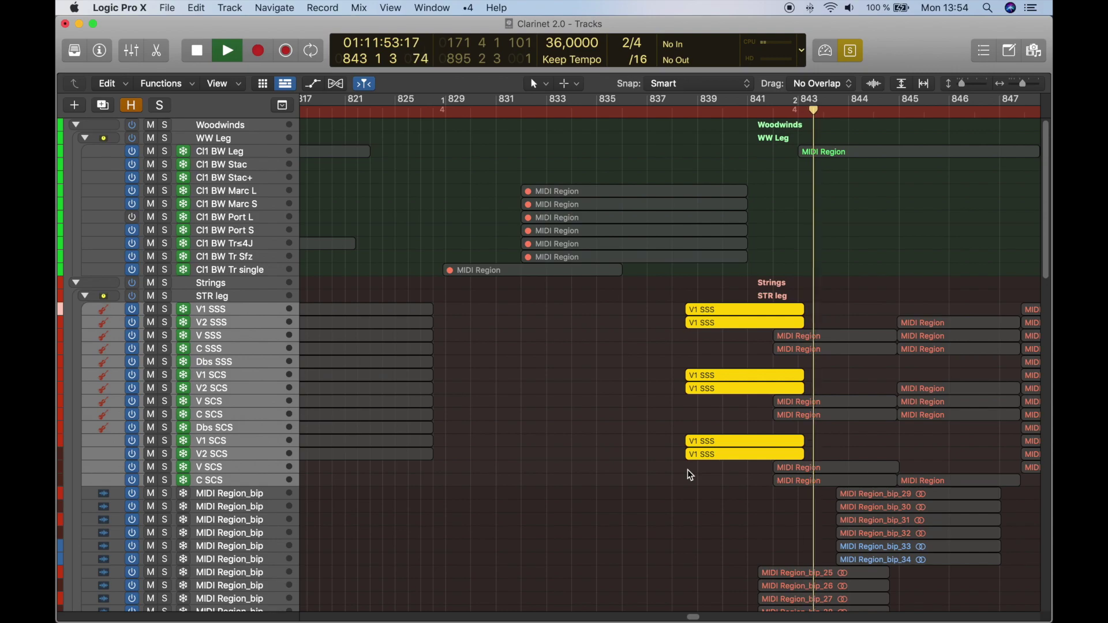
pyautogui.press('space')
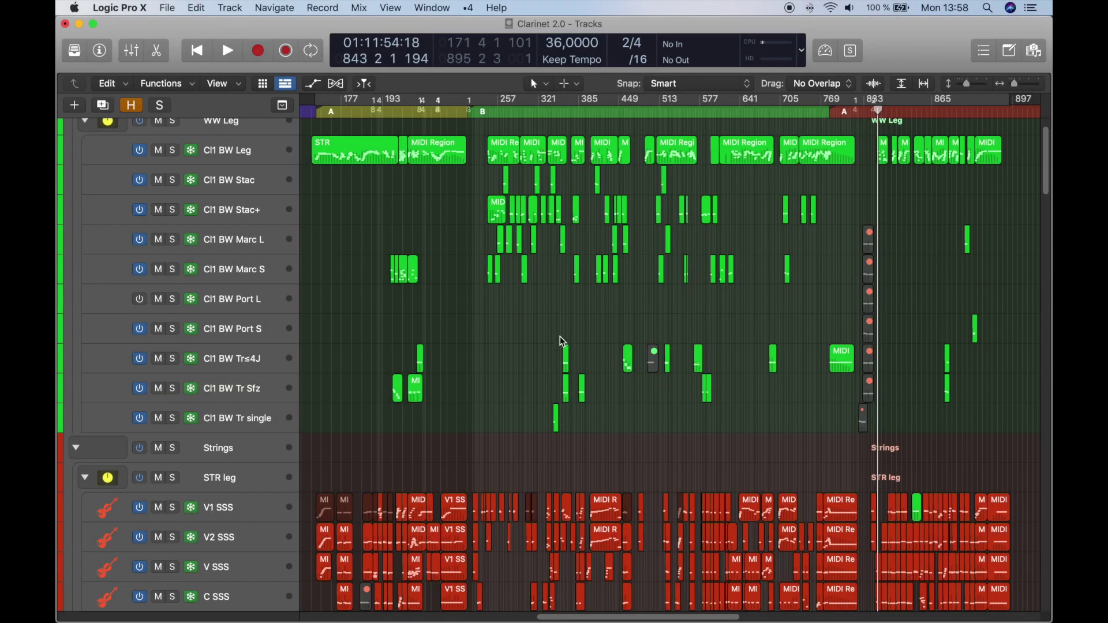
# Step: Select all the group tracks from CL to SENS in the GROUPS stack and enlarge them
pyautogui.scroll(-15, 569, 332)
pyautogui.scroll(-20, 596, 331)
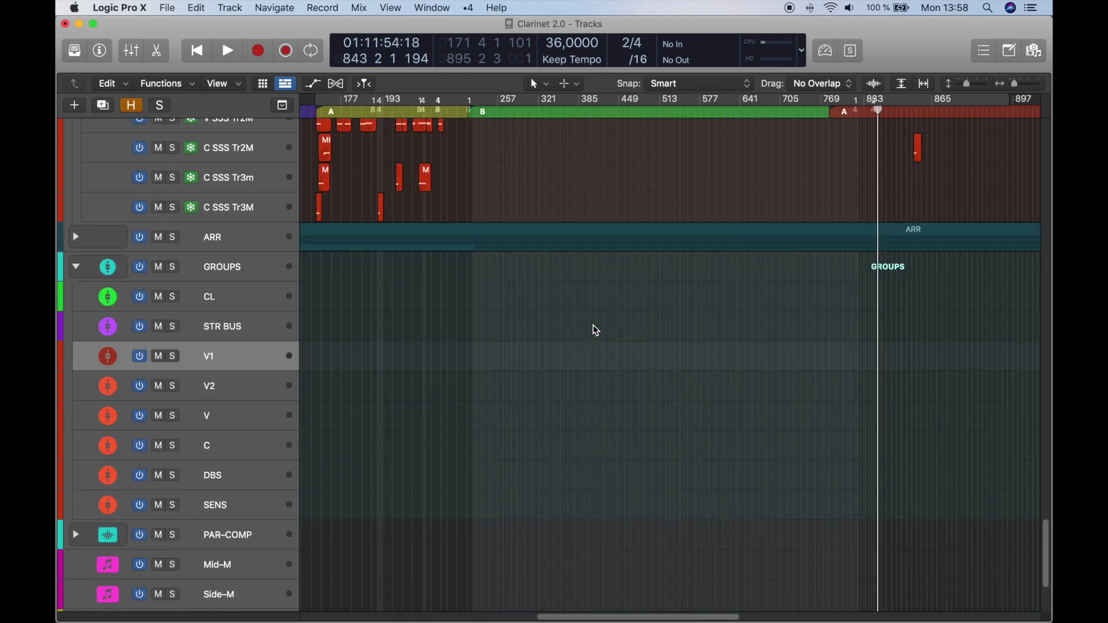
pyautogui.click(262, 271)
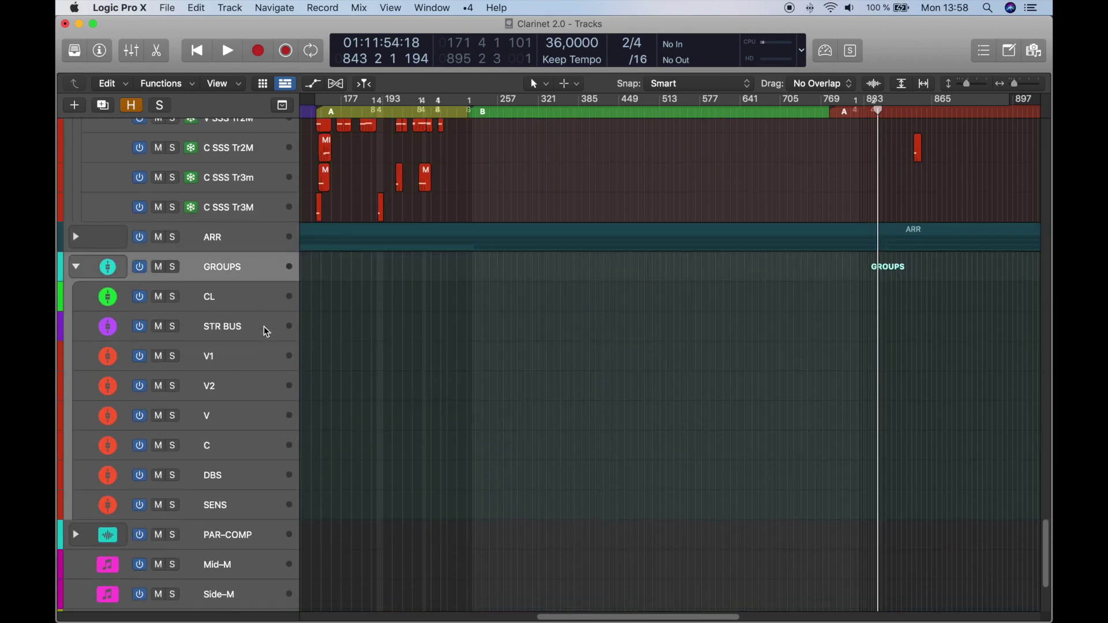
pyautogui.click(268, 304)
pyautogui.keyDown('shift'); pyautogui.click(251, 508); pyautogui.keyUp('shift')
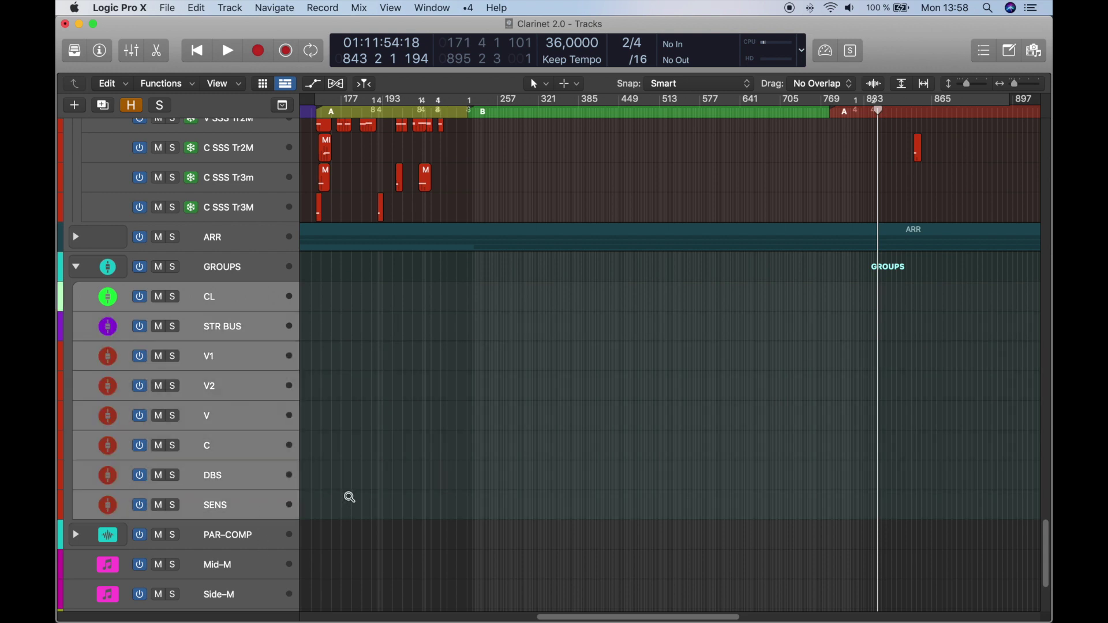
pyautogui.press('z')
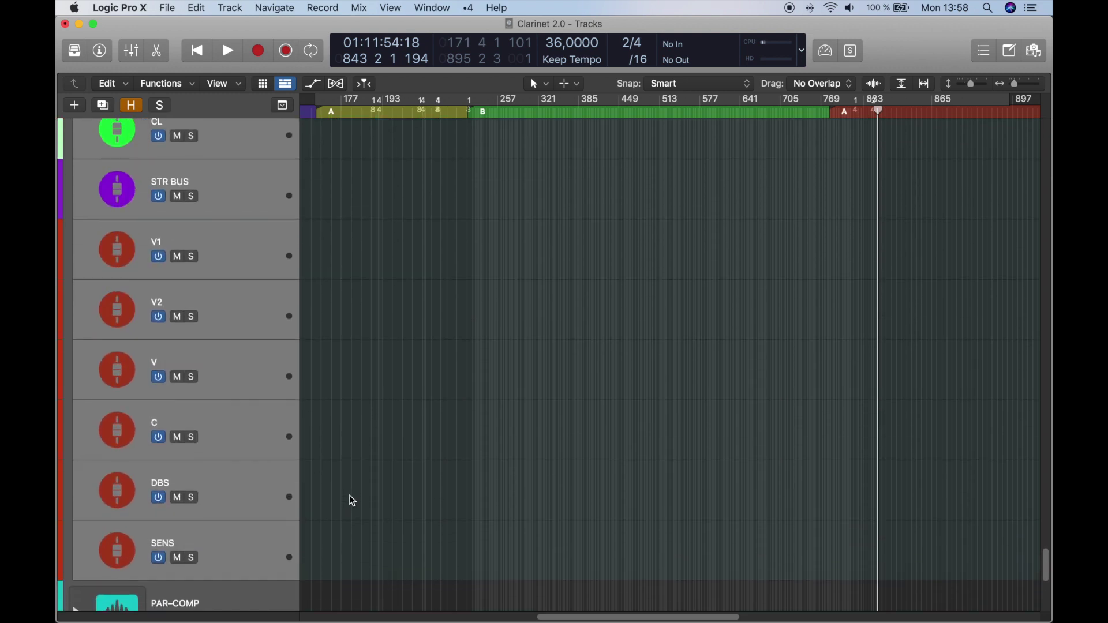
# Step: Open the Mixer and examine the inserts, sends, outputs and faders of the CL to SENS group channels
pyautogui.press('x')
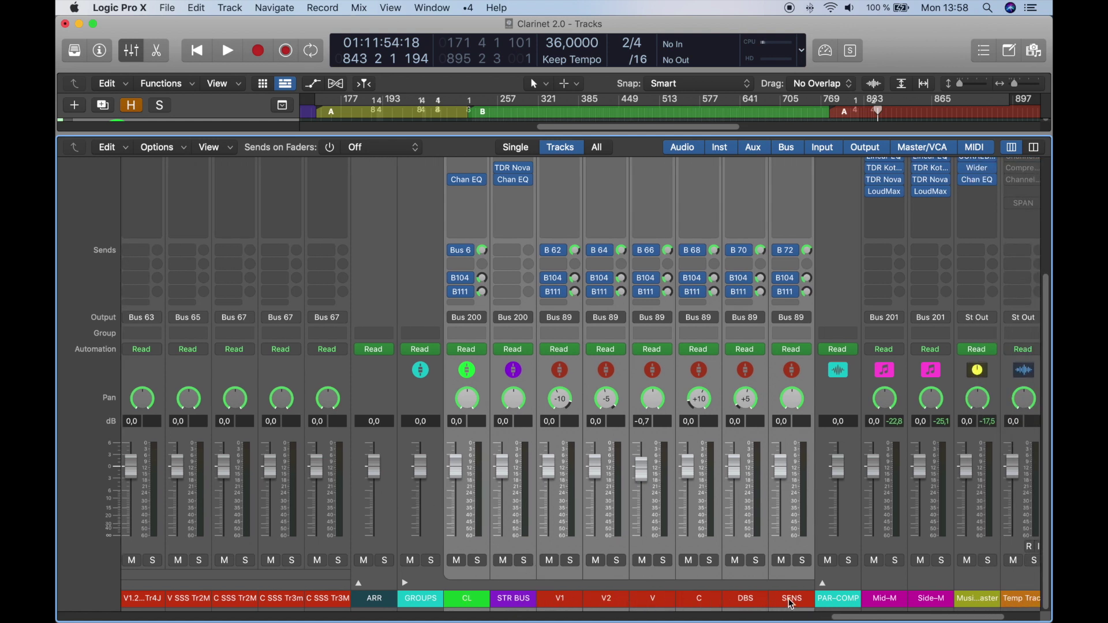
pyautogui.scroll(5, 580, 556)
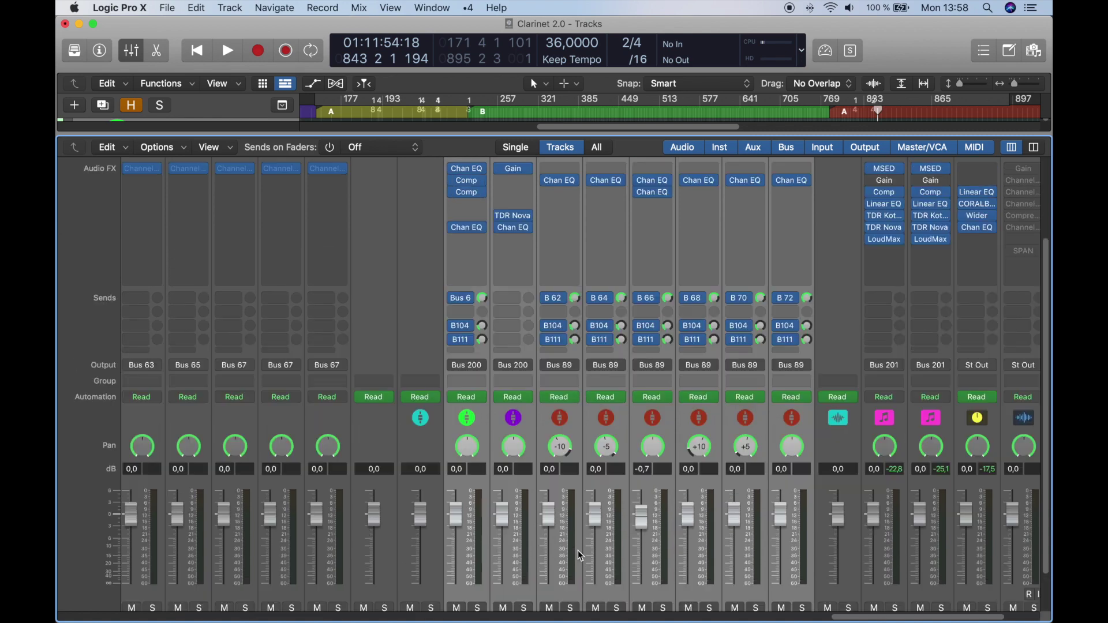
pyautogui.scroll(-5, 580, 555)
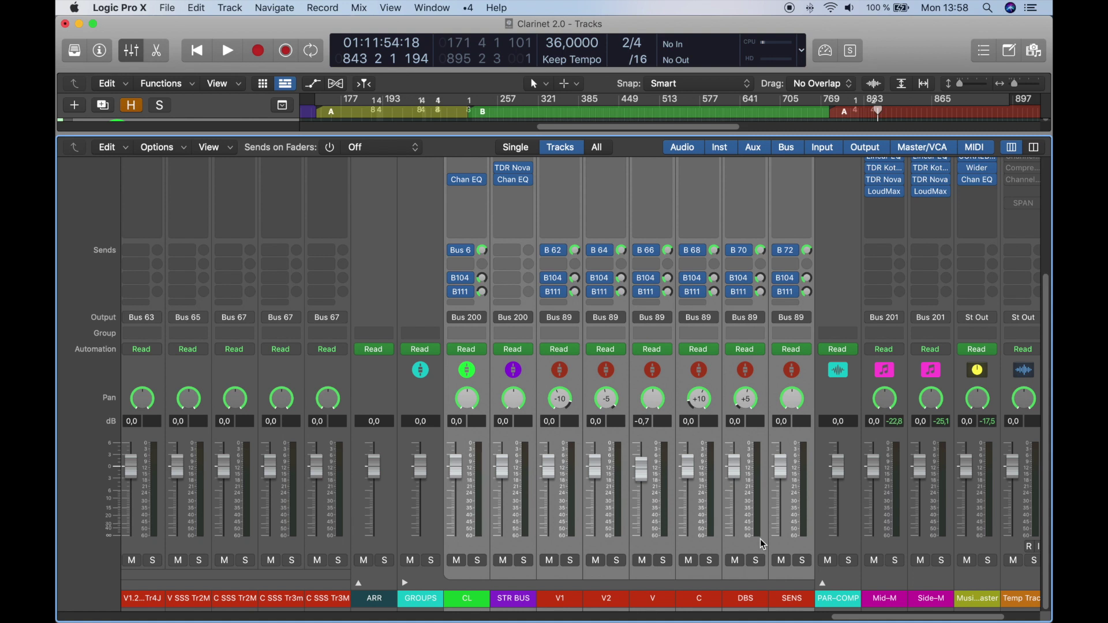
pyautogui.scroll(1, 756, 542)
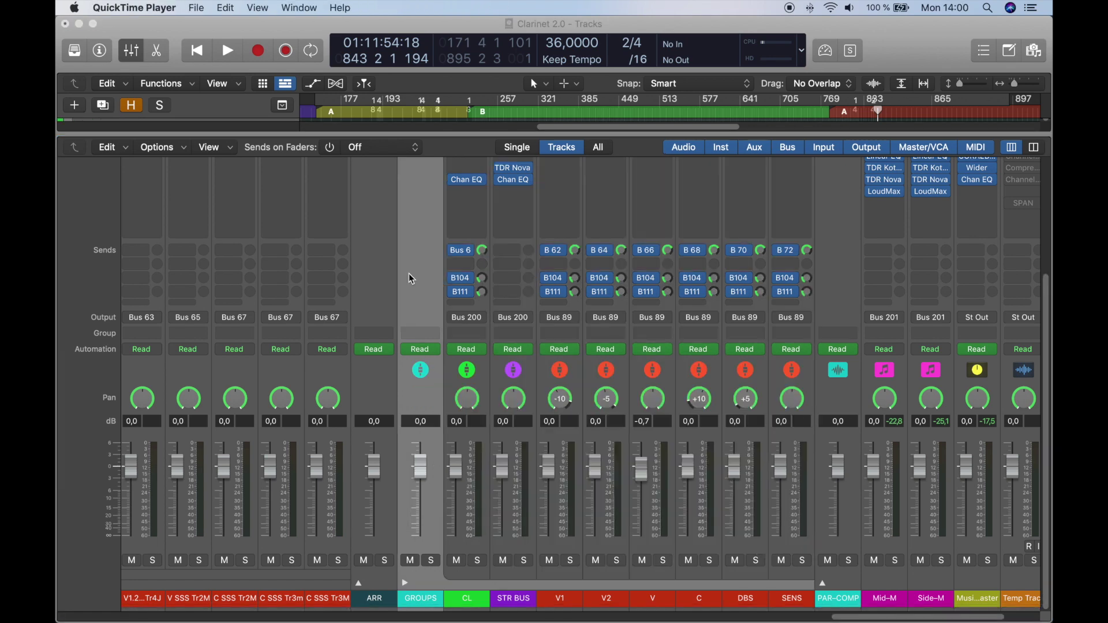
pyautogui.scroll(5, 424, 274)
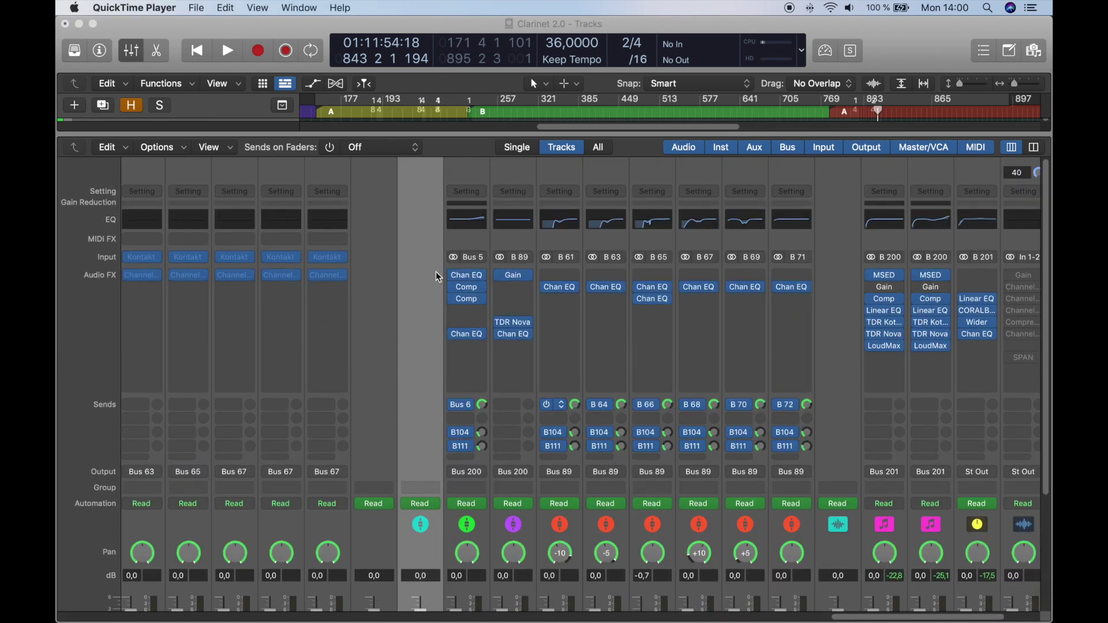
# Step: Open both Compressor inserts of the CL group channel and move their windows apart to compare the settings
pyautogui.click(476, 175)
pyautogui.click(471, 202)
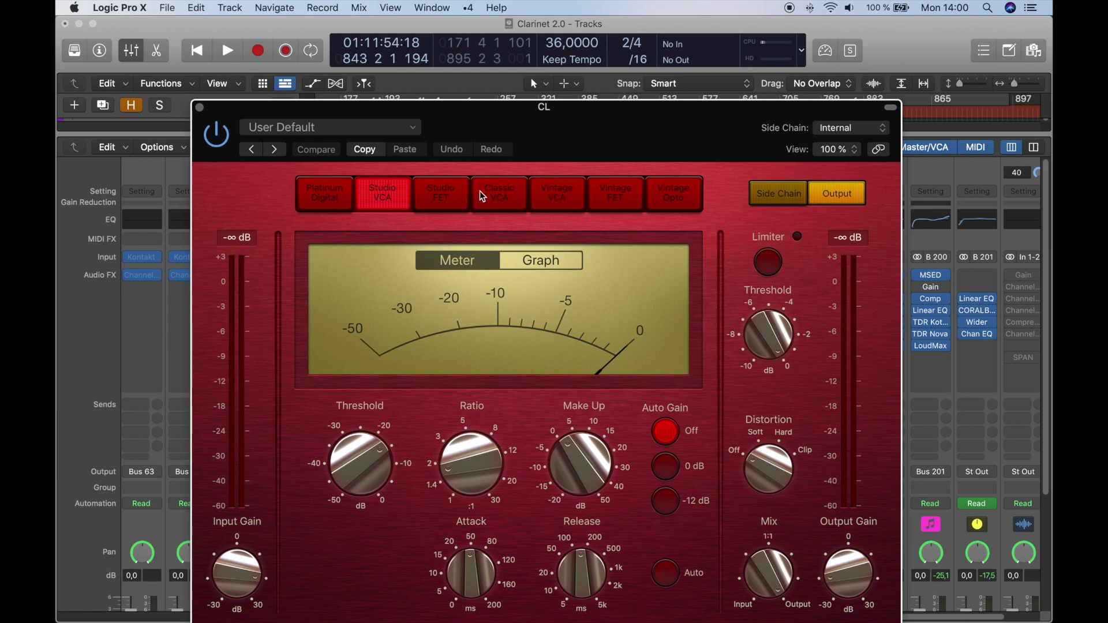
pyautogui.moveTo(573, 126); pyautogui.dragTo(495, 68)
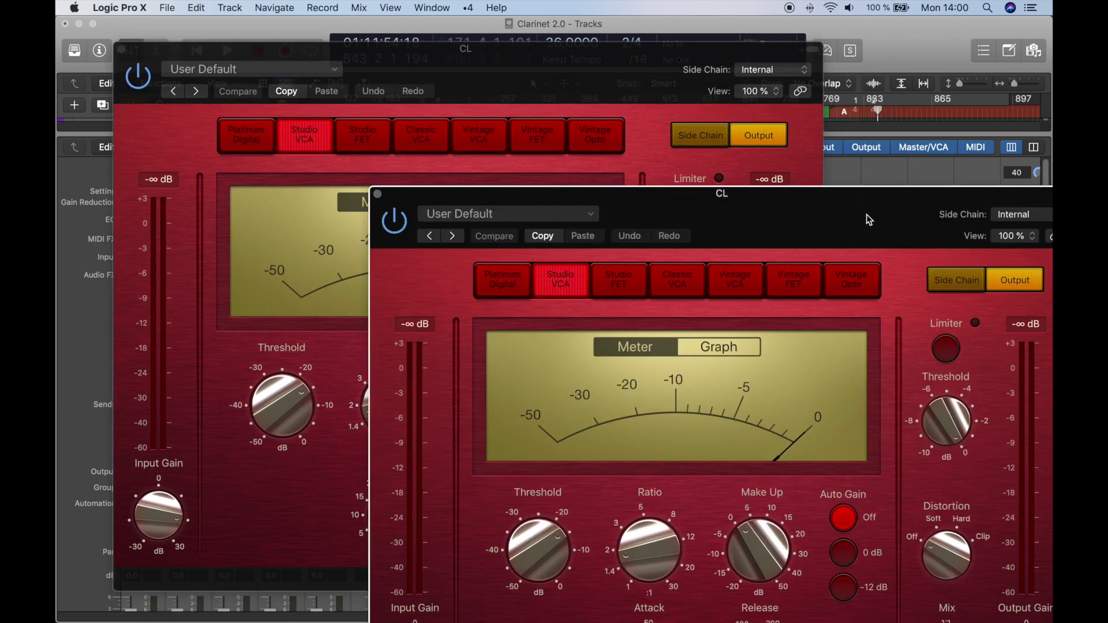
pyautogui.moveTo(867, 216); pyautogui.dragTo(693, 94)
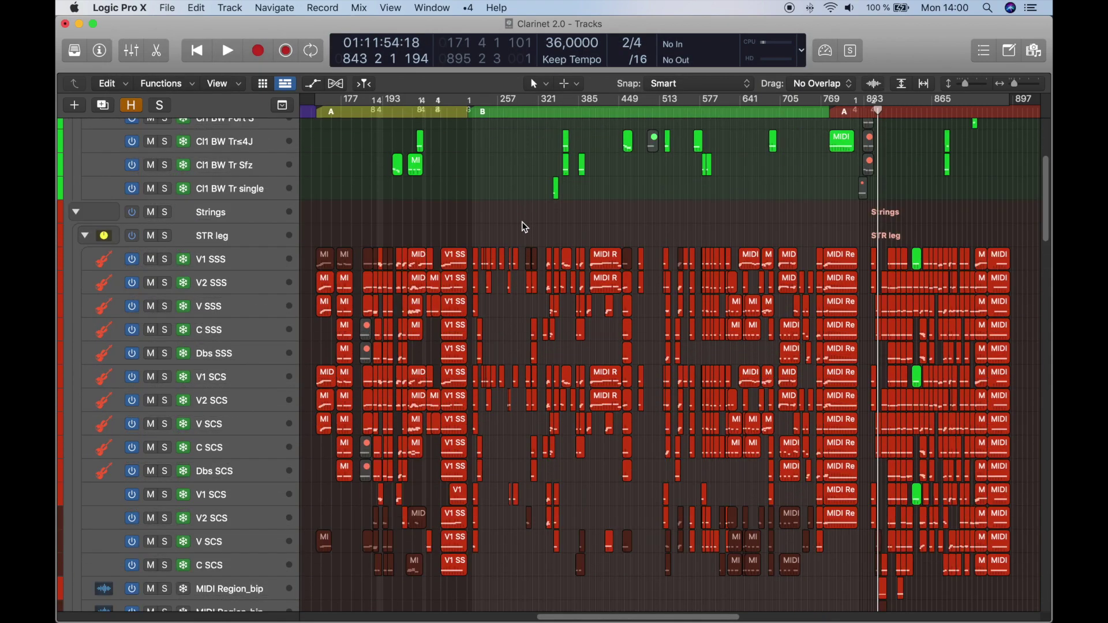
# Step: Return to the track overview, go to the GROUPS stack and enlarge its tracks
pyautogui.scroll(7, 522, 226)
pyautogui.press('super+Down')
pyautogui.press('super+Down')
pyautogui.press('super+Down')
pyautogui.scroll(5, 525, 252)
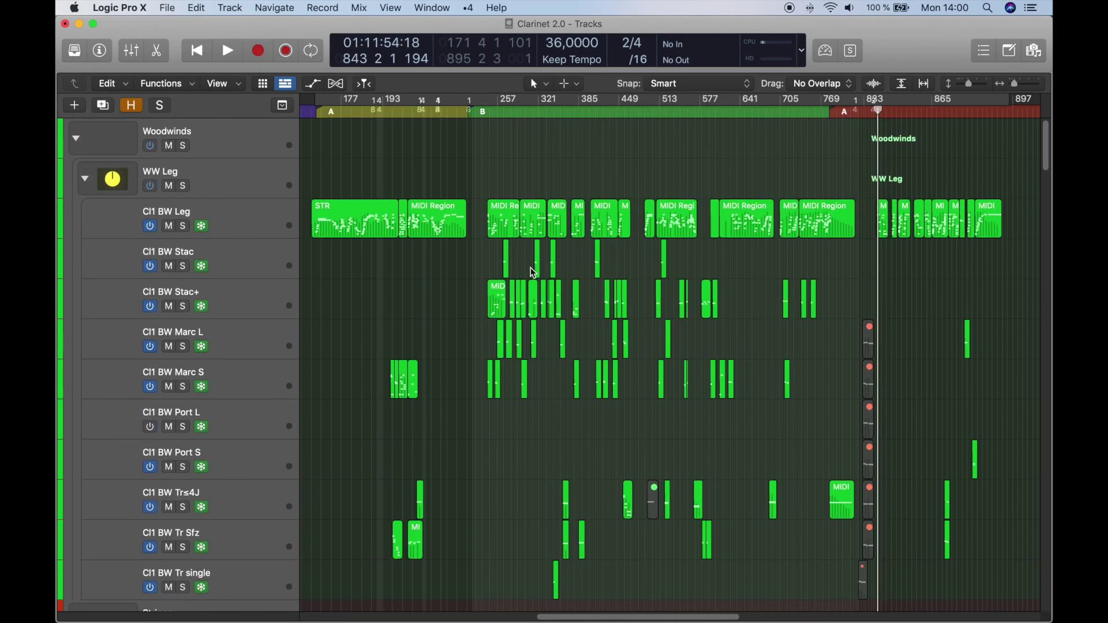
pyautogui.hscroll(3, 532, 271)
pyautogui.scroll(-3, 532, 271)
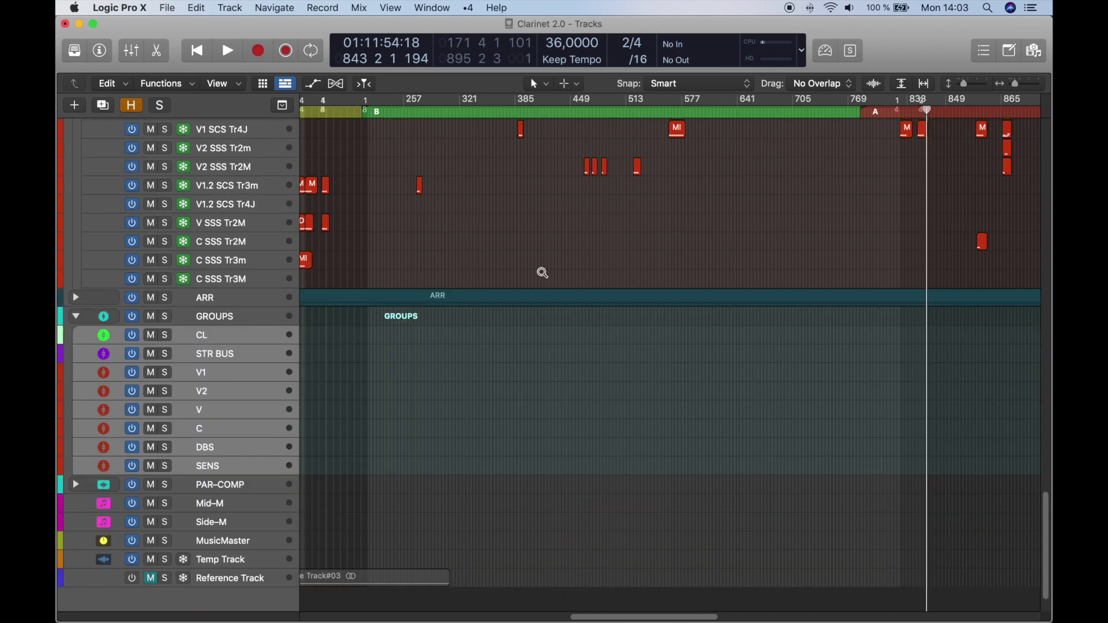
pyautogui.scroll(5, 542, 272)
pyautogui.scroll(3, 544, 276)
pyautogui.scroll(-3, 544, 277)
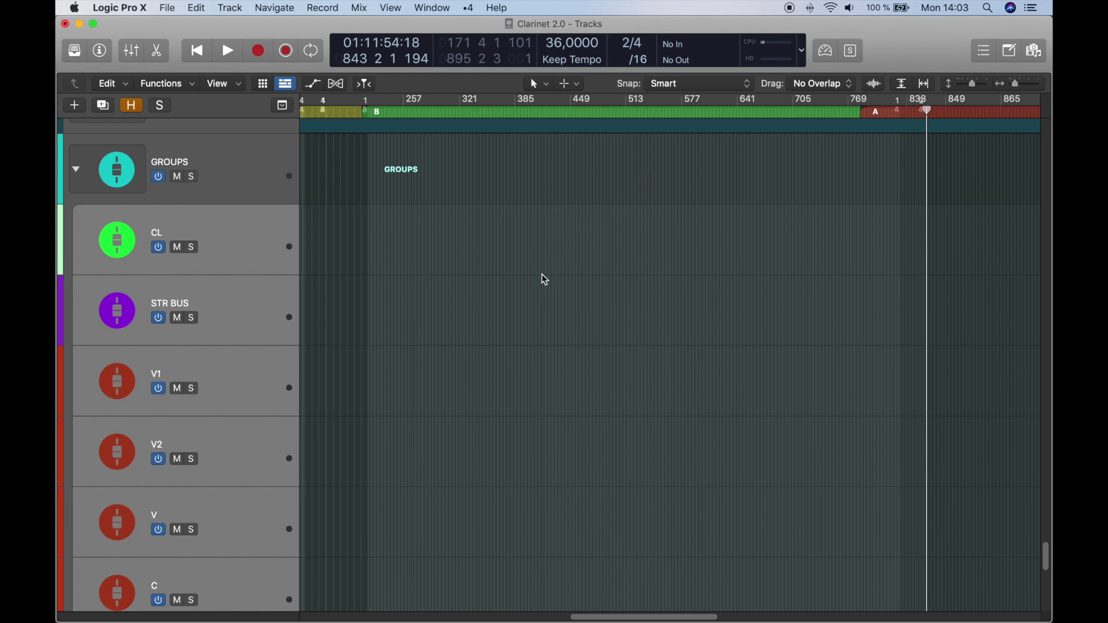
# Step: Show the track automation and display the Volume curves of the selected group tracks
pyautogui.press('a')
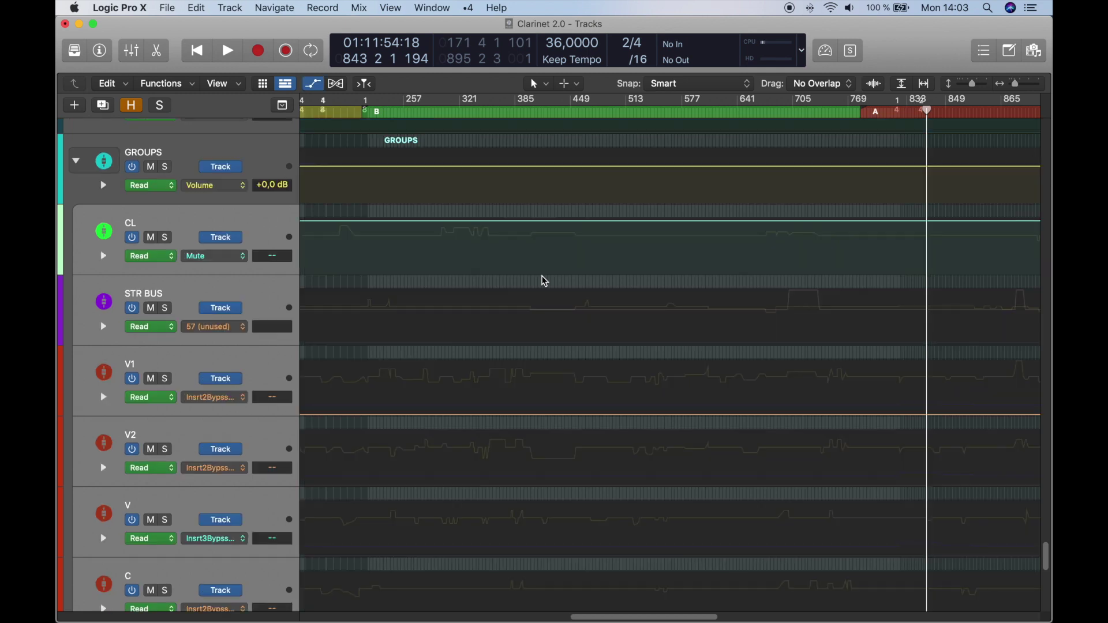
pyautogui.click(241, 258)
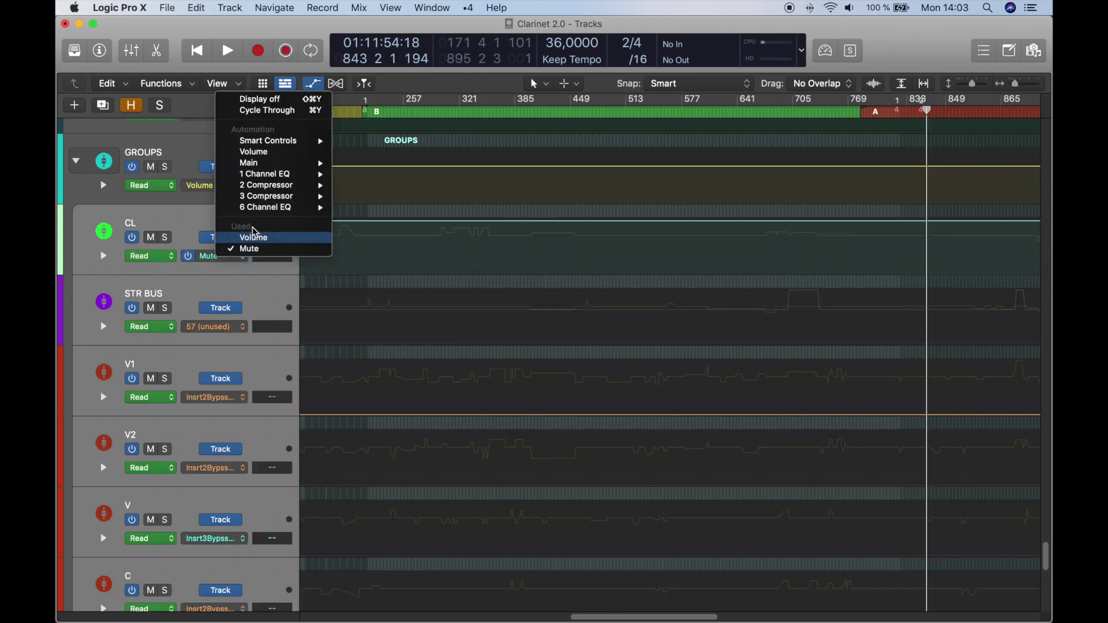
pyautogui.click(254, 238)
pyautogui.scroll(3, 414, 366)
pyautogui.hscroll(-5, 414, 365)
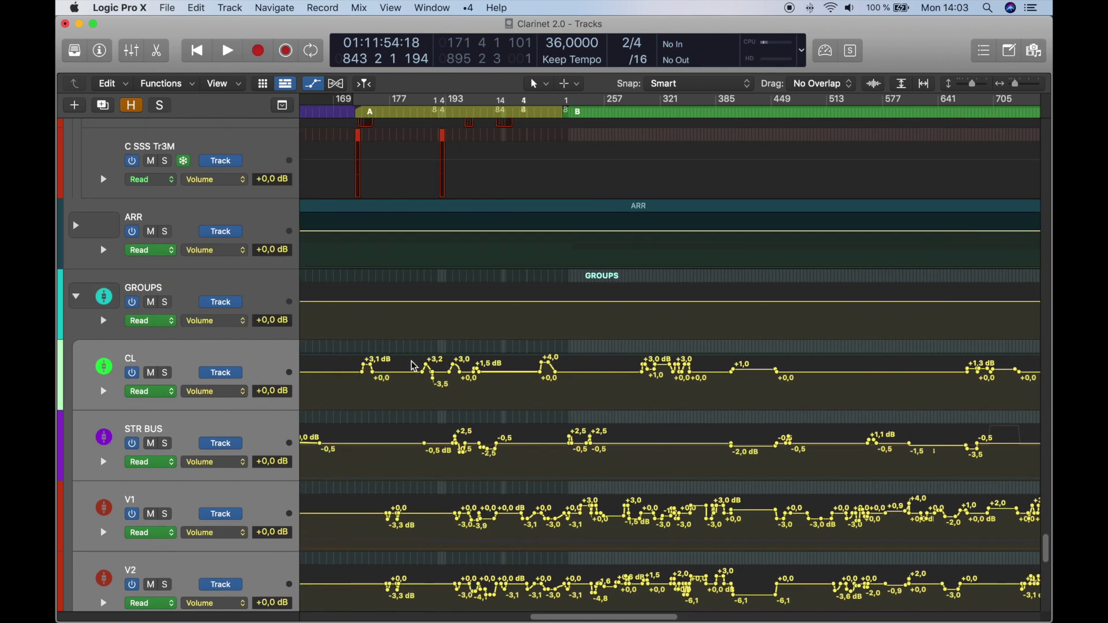
# Step: Examine the Volume automation curves of the group tracks from CL to SENS across sections A and B and the closing A section
pyautogui.scroll(-3, 425, 368)
pyautogui.scroll(3, 489, 356)
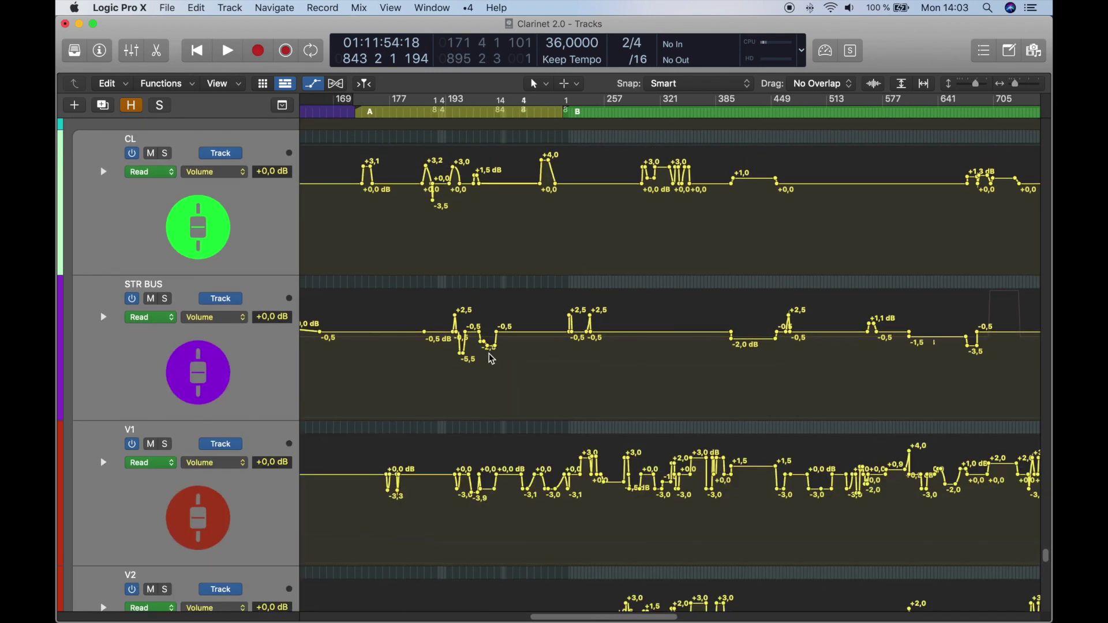
pyautogui.hscroll(4, 491, 359)
pyautogui.hscroll(2, 491, 359)
pyautogui.scroll(-5, 492, 358)
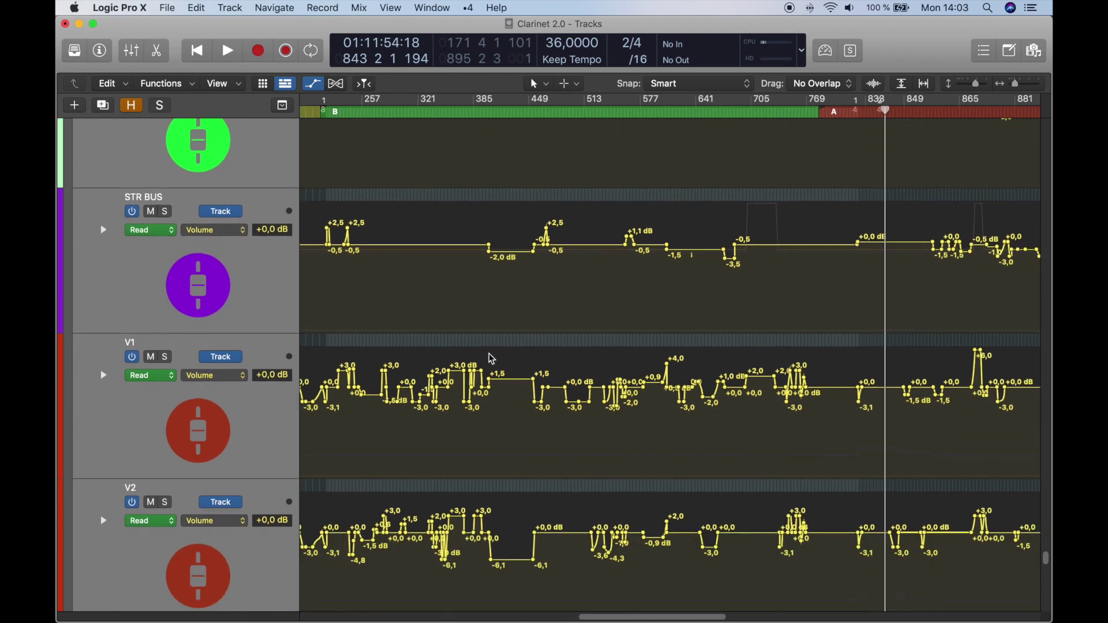
pyautogui.scroll(-4, 492, 359)
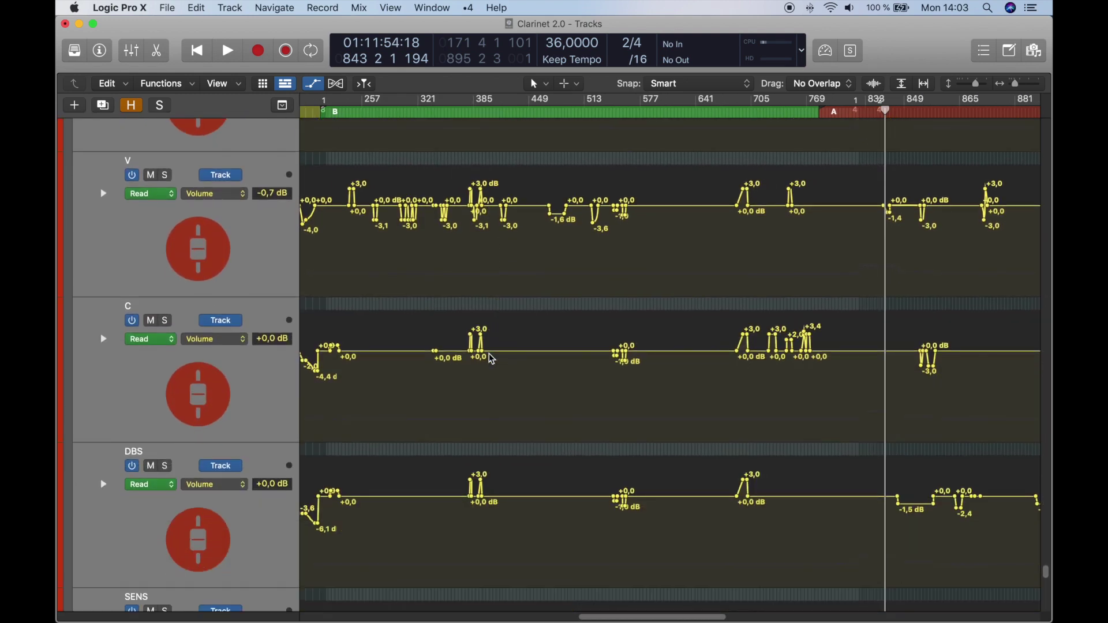
pyautogui.scroll(-2, 491, 359)
pyautogui.hscroll(4, 492, 359)
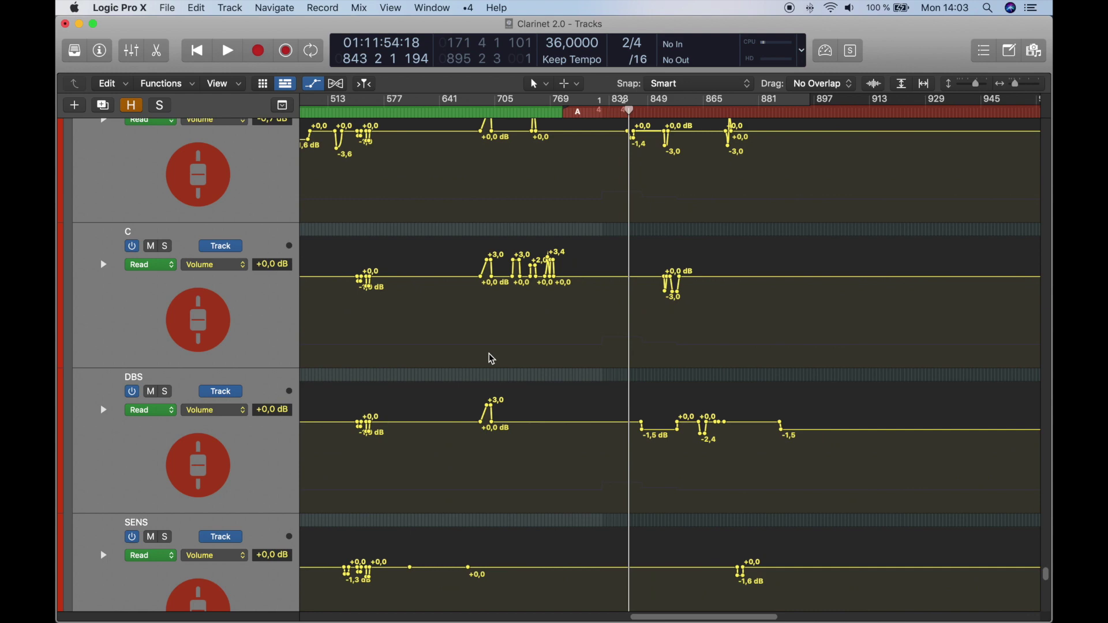
pyautogui.scroll(5, 492, 359)
pyautogui.scroll(8, 491, 359)
pyautogui.hscroll(3, 492, 359)
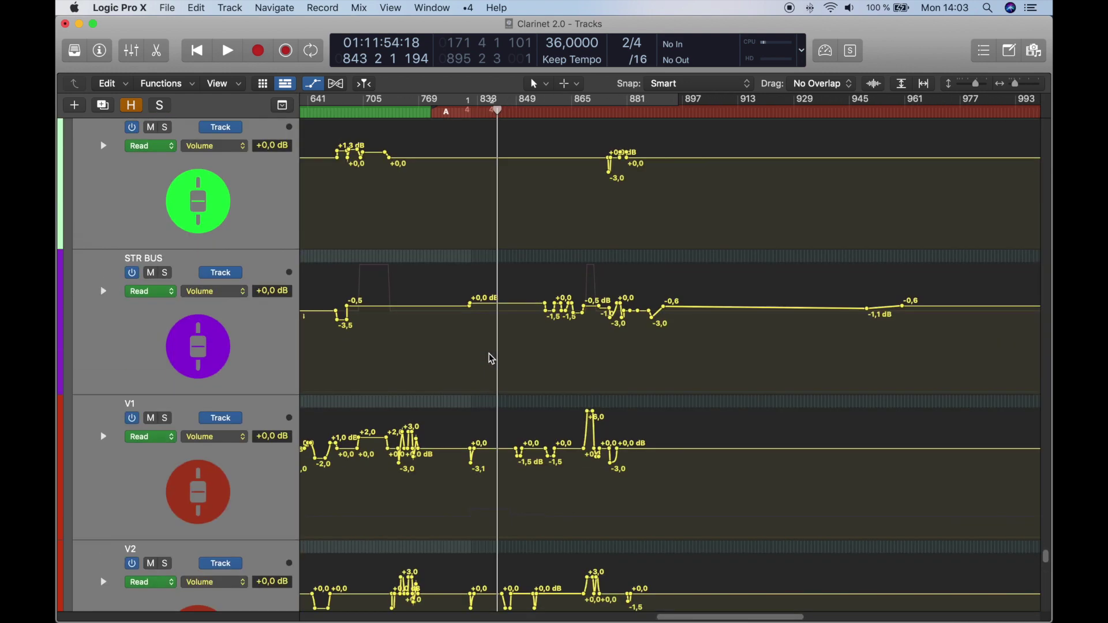
pyautogui.scroll(2, 491, 359)
pyautogui.hscroll(5, 492, 359)
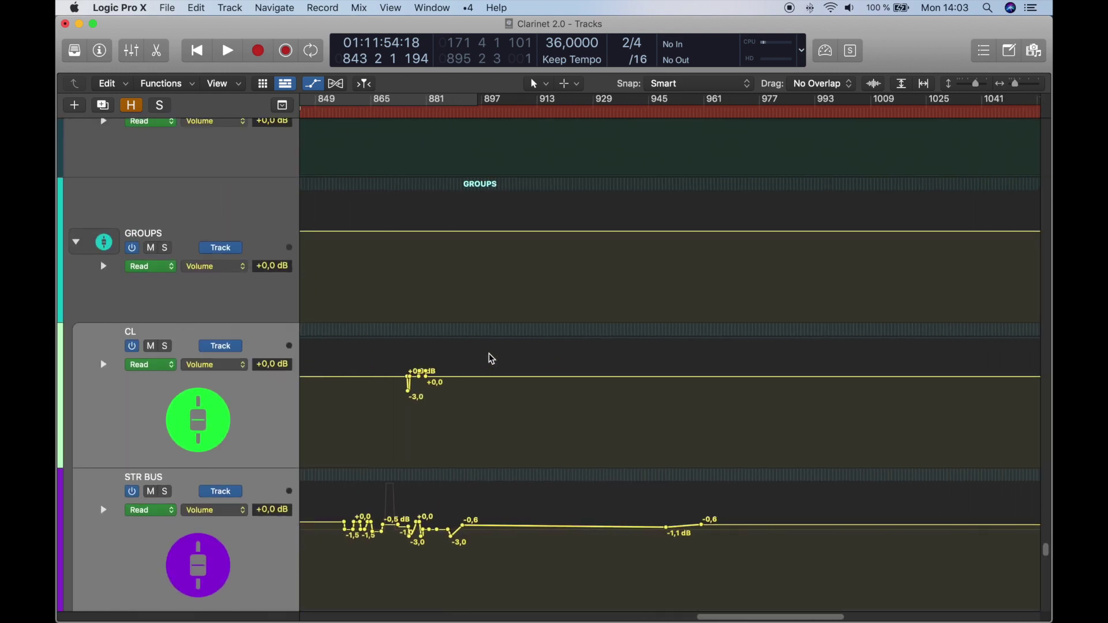
pyautogui.hscroll(-10, 492, 359)
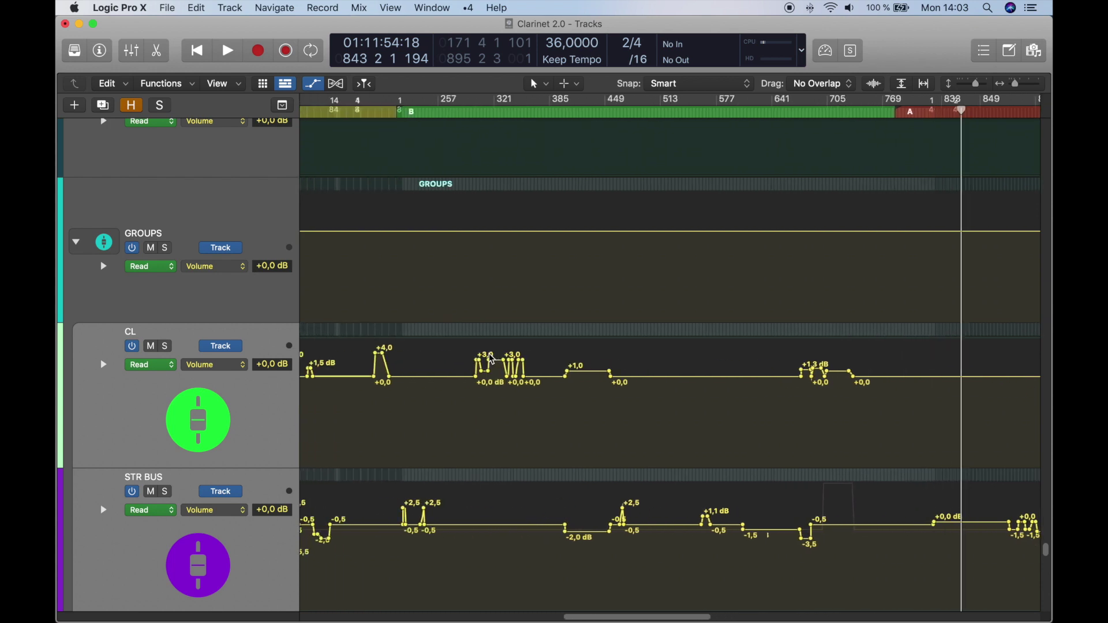
pyautogui.hscroll(-3, 492, 359)
pyautogui.press('super+Up')
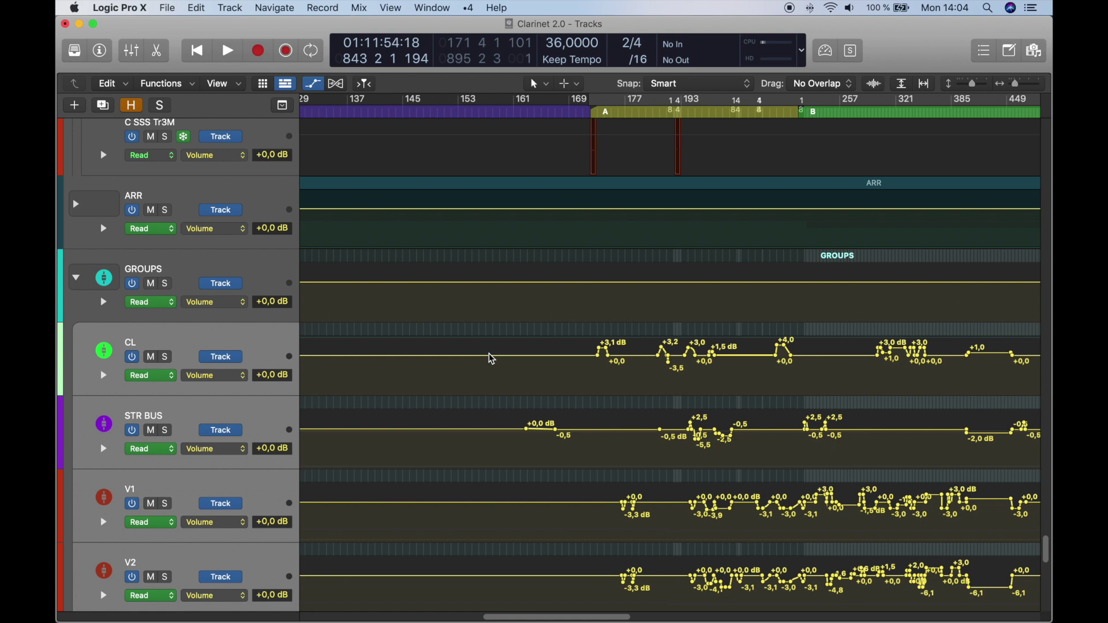
# Step: Solo the CL group track and the V1 group track
pyautogui.scroll(-3, 491, 359)
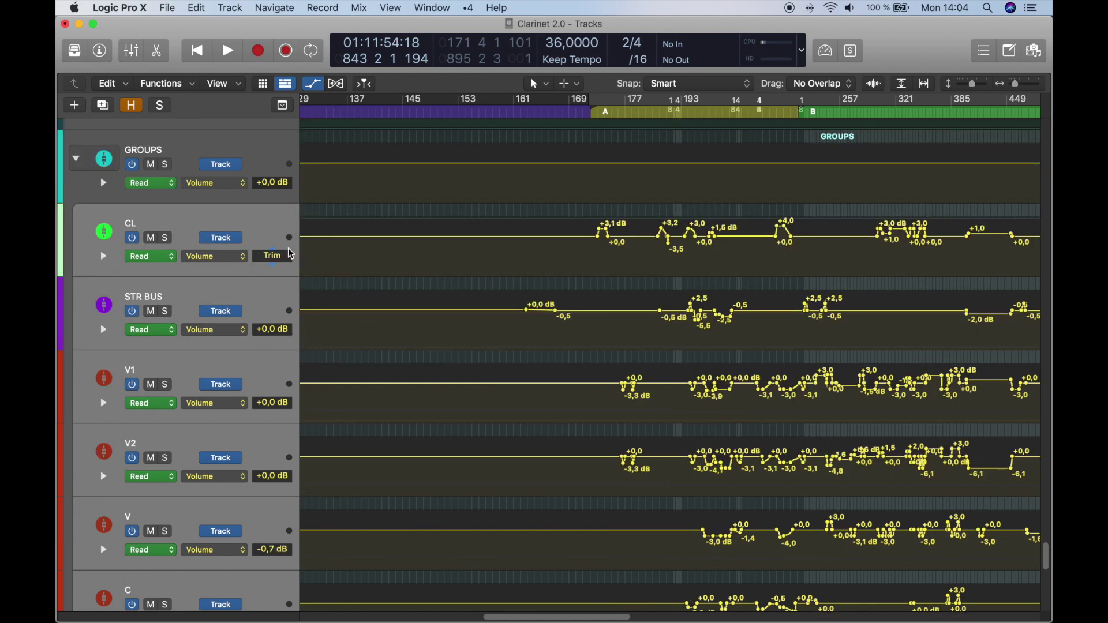
pyautogui.click(270, 230)
pyautogui.press('s')
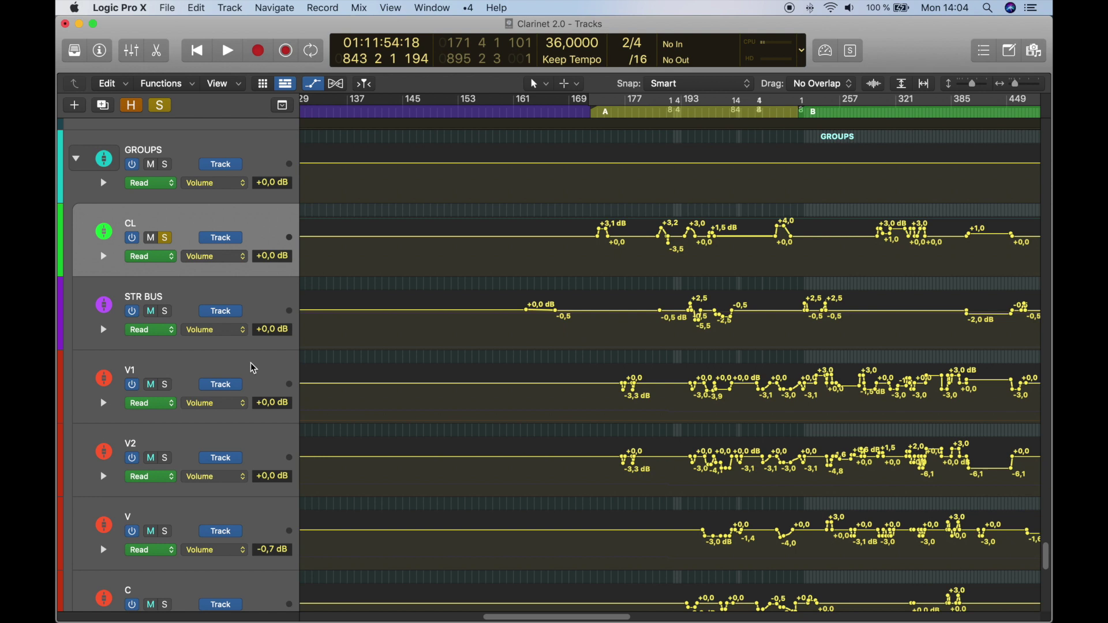
pyautogui.click(254, 364)
pyautogui.press('s')
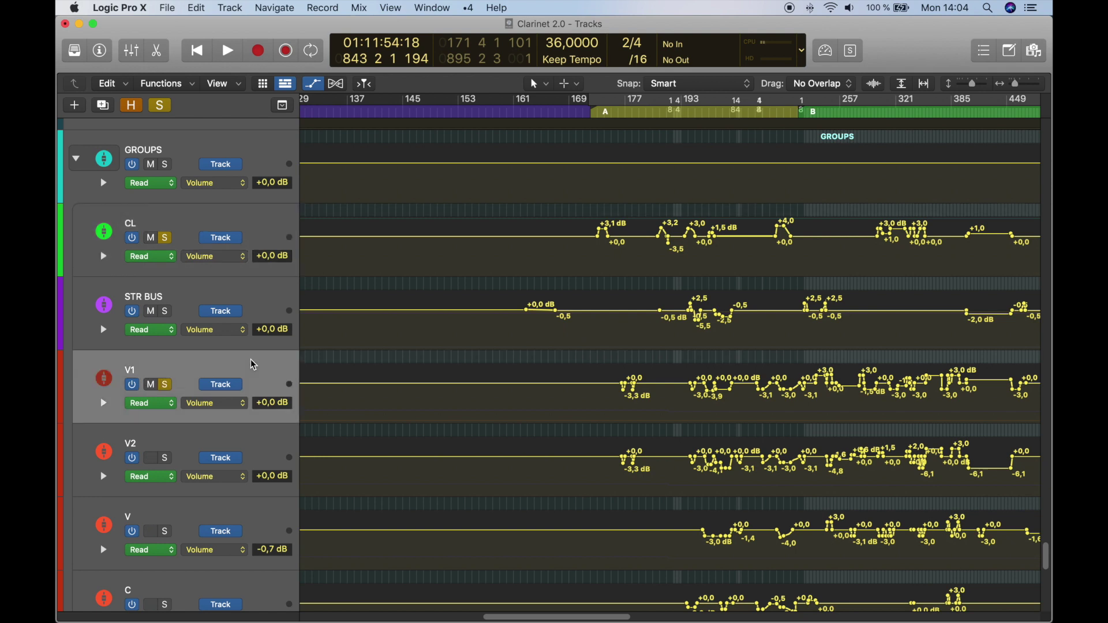
pyautogui.hscroll(5, 254, 364)
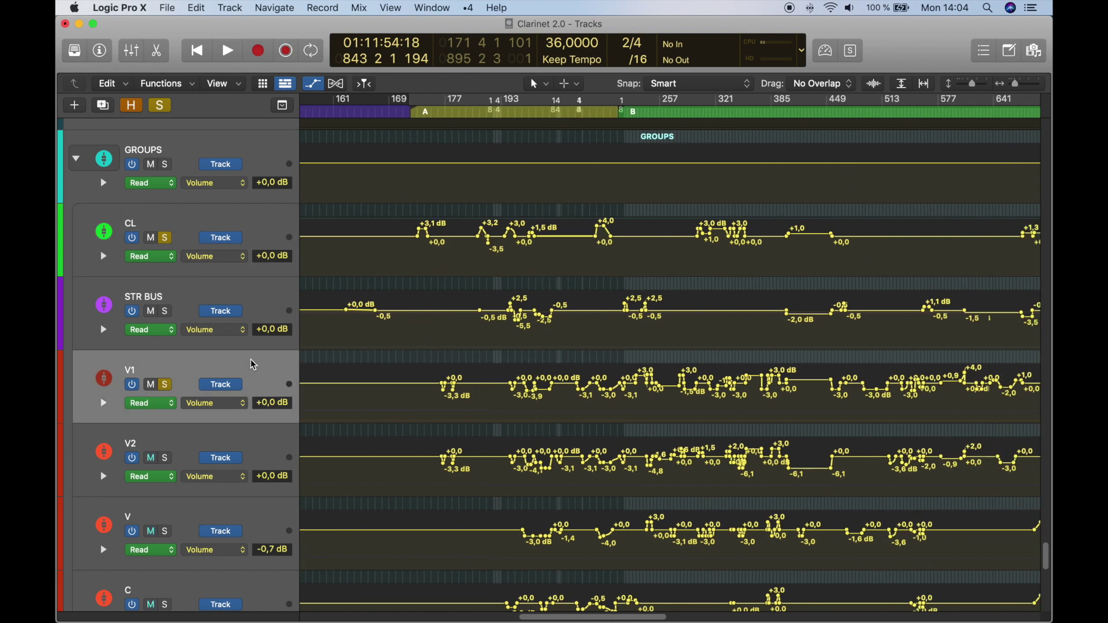
# Step: Unsolo V1, solo the V2, V and C group tracks one after another, and clear all remaining solos
pyautogui.press('s')
pyautogui.press('Down')
pyautogui.press('s')
pyautogui.press('s')
pyautogui.press('Down')
pyautogui.press('s')
pyautogui.press('s')
pyautogui.press('Down')
pyautogui.press('s')
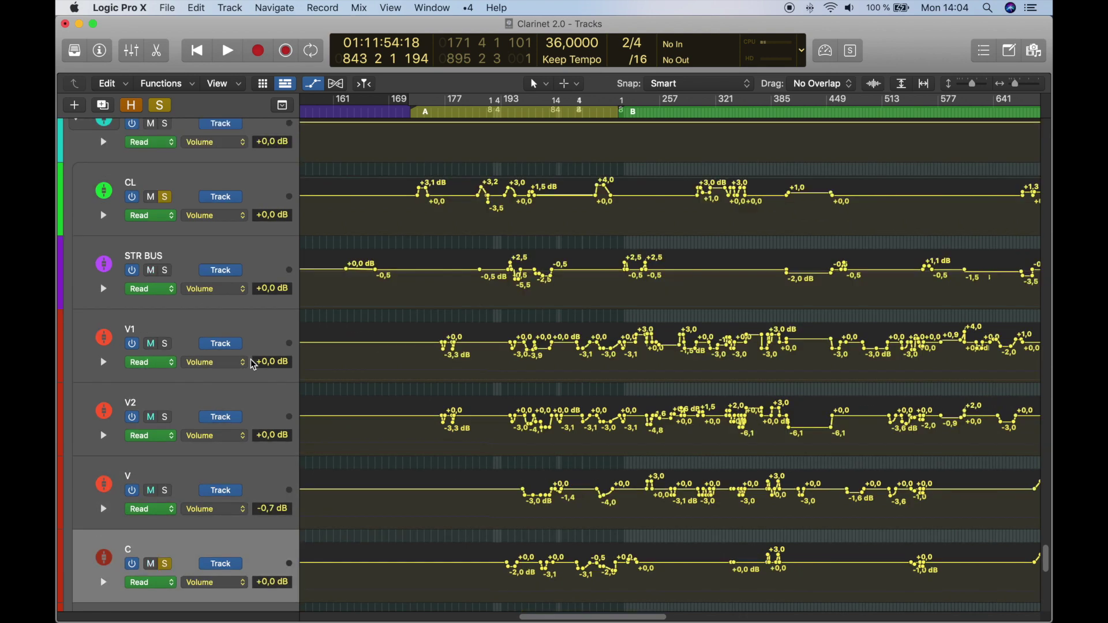
pyautogui.press('s')
pyautogui.press('ctrl+alt+super+s')
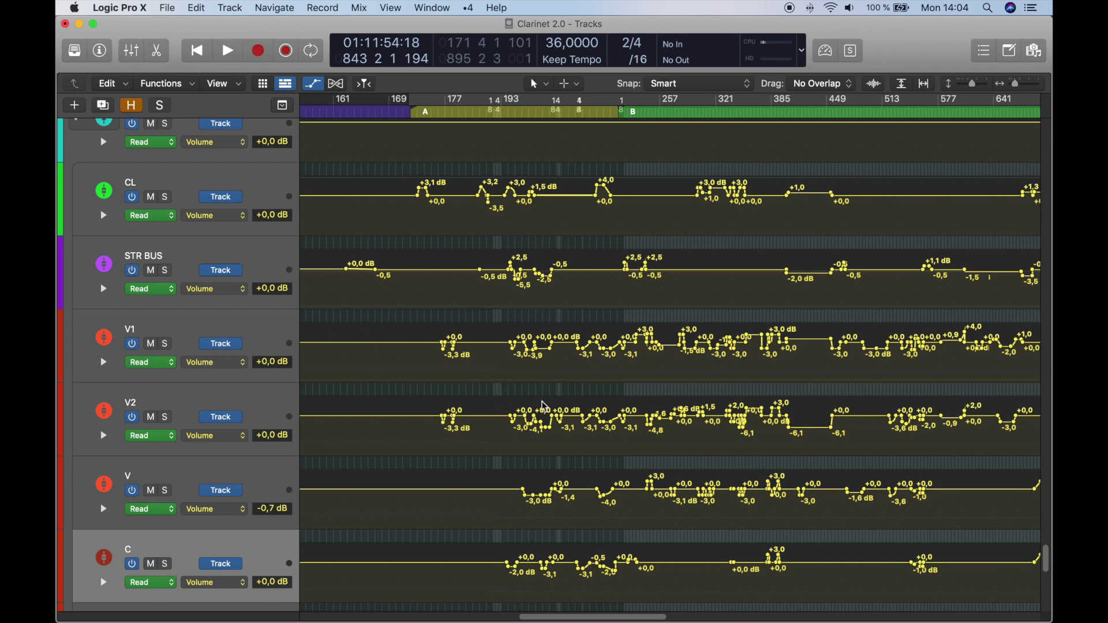
# Step: Enlarge the group tracks and stretch the timeline around the Volume curves of CL and STR BUS
pyautogui.hscroll(5, 558, 403)
pyautogui.press('super+Down')
pyautogui.press('super+Down')
pyautogui.press('super+Down')
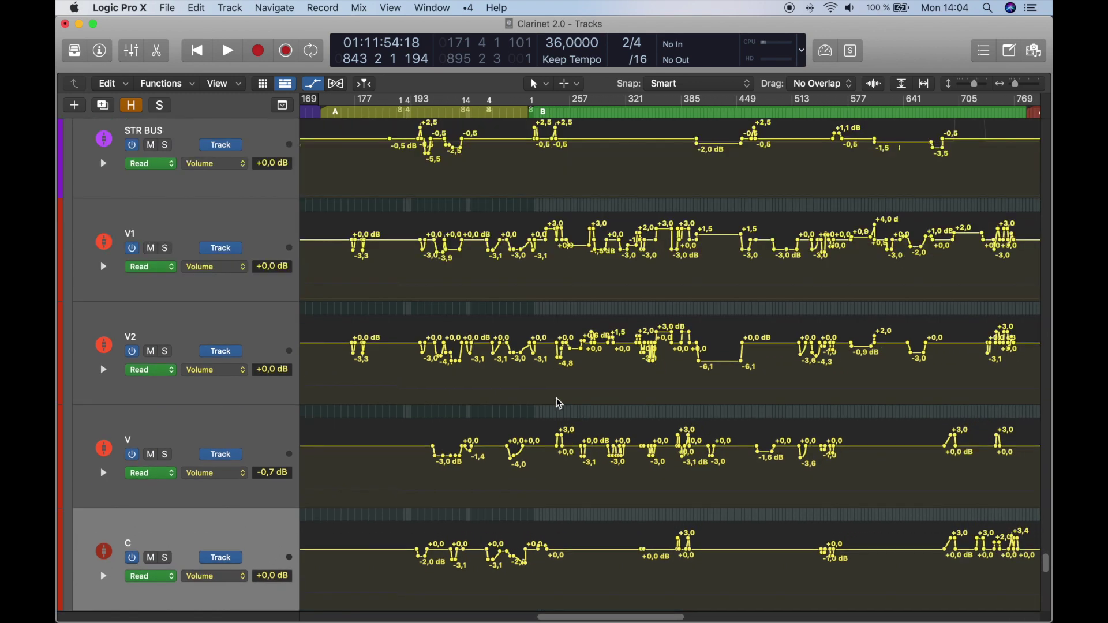
pyautogui.scroll(8, 558, 402)
pyautogui.press('super+Down')
pyautogui.press('super+Down')
pyautogui.press('super+Down')
pyautogui.press('super+Down')
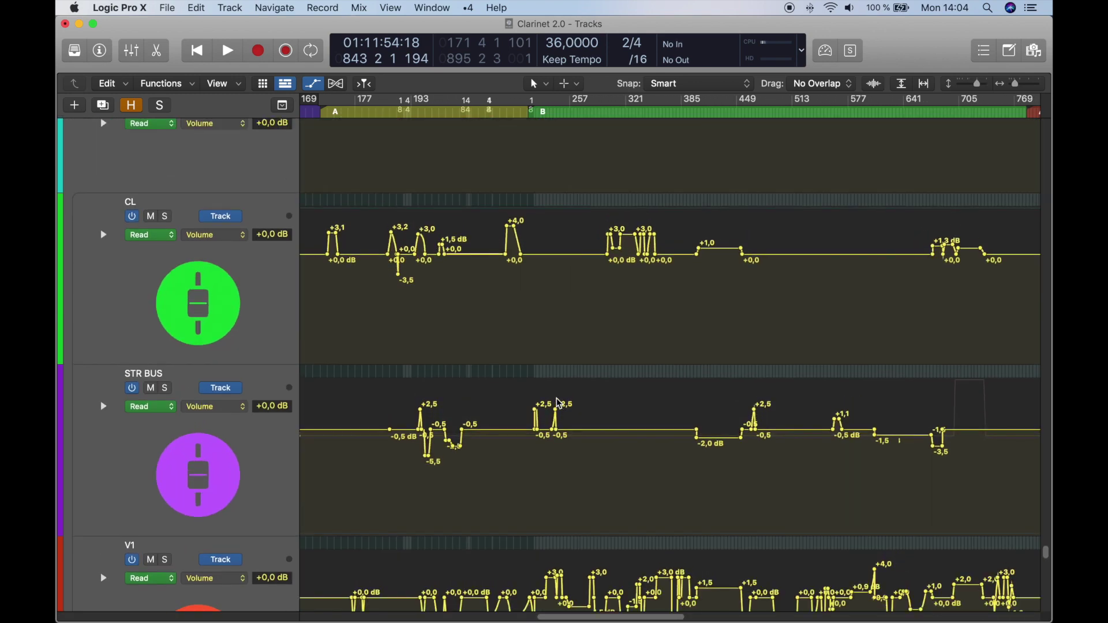
pyautogui.scroll(10, 557, 403)
pyautogui.press('super+Right')
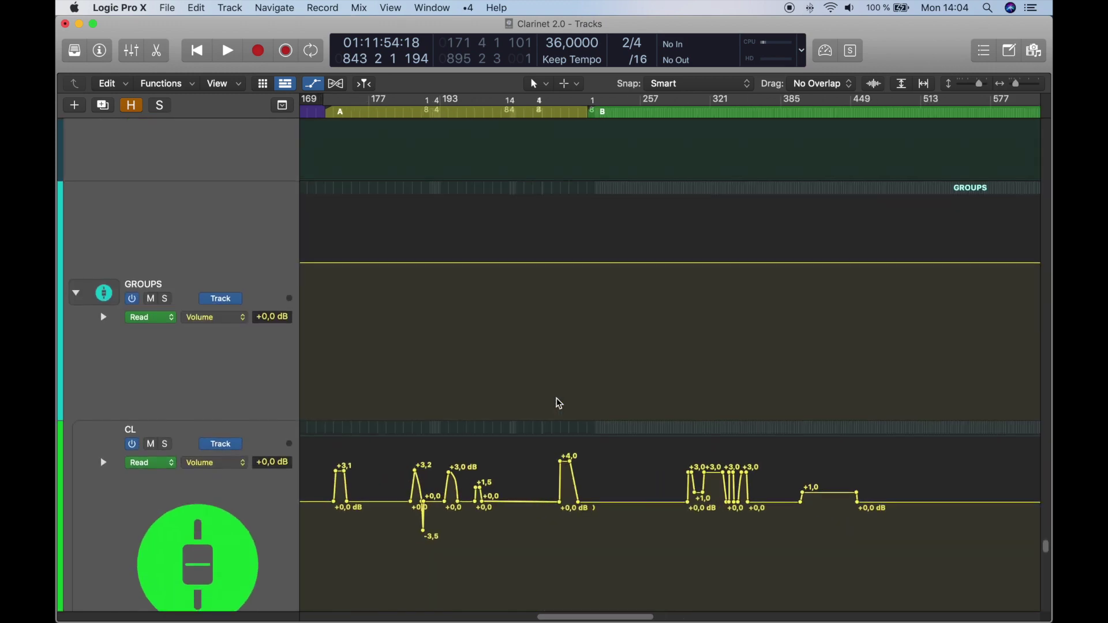
pyautogui.scroll(-8, 559, 403)
pyautogui.press('super+Right')
pyautogui.press('super+Right')
pyautogui.press('super+Right')
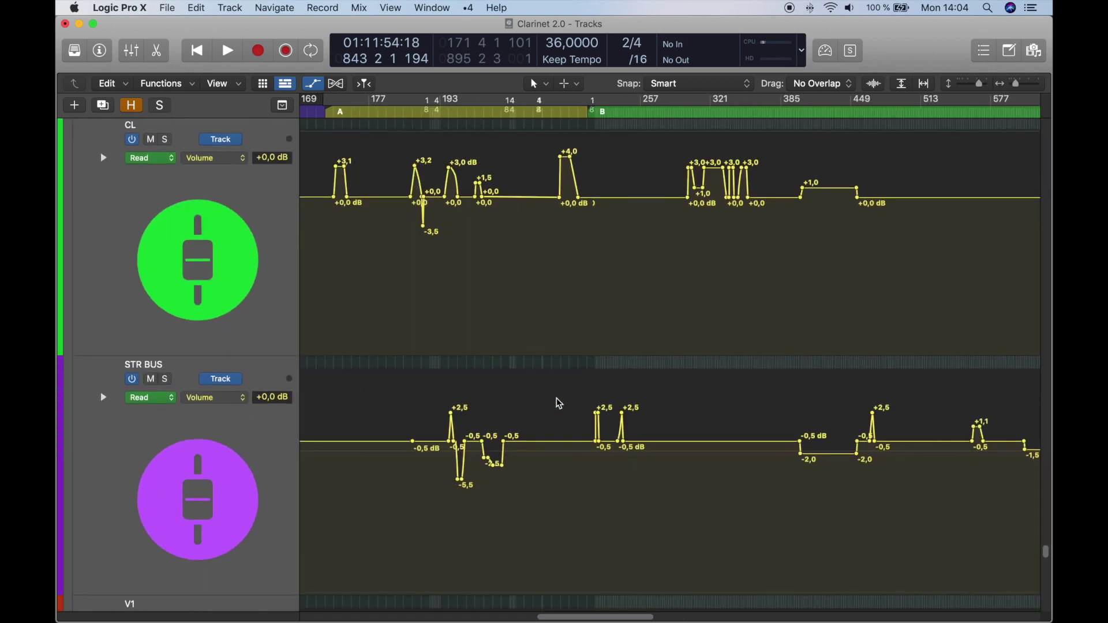
# Step: Examine the CL and STR BUS Volume automation points from about bar 173 to bar 641
pyautogui.hscroll(3, 559, 403)
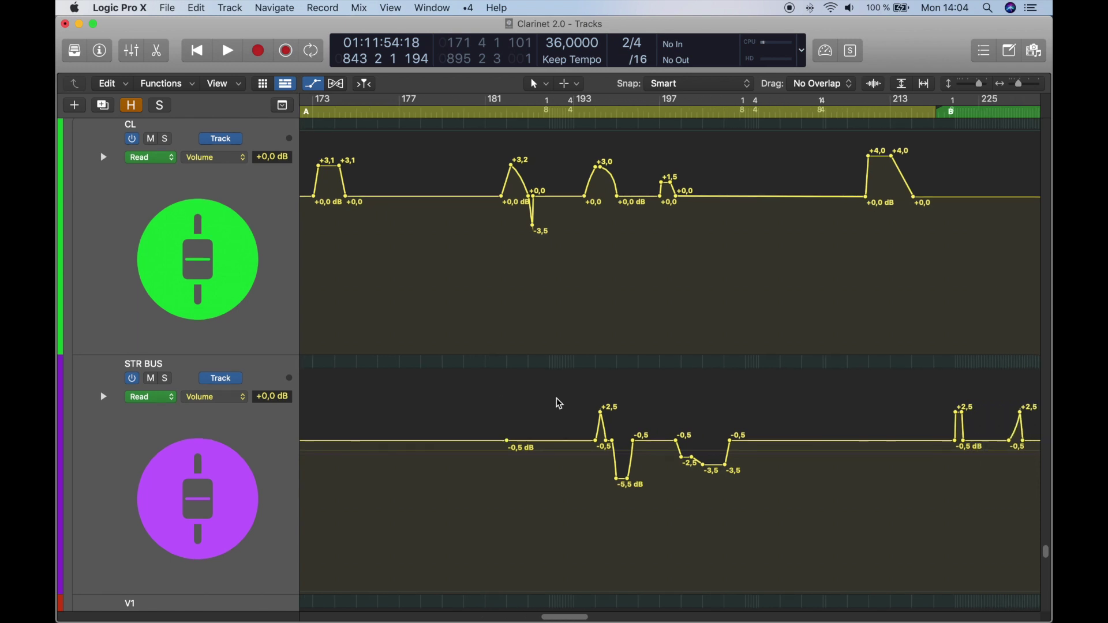
pyautogui.hscroll(3, 559, 402)
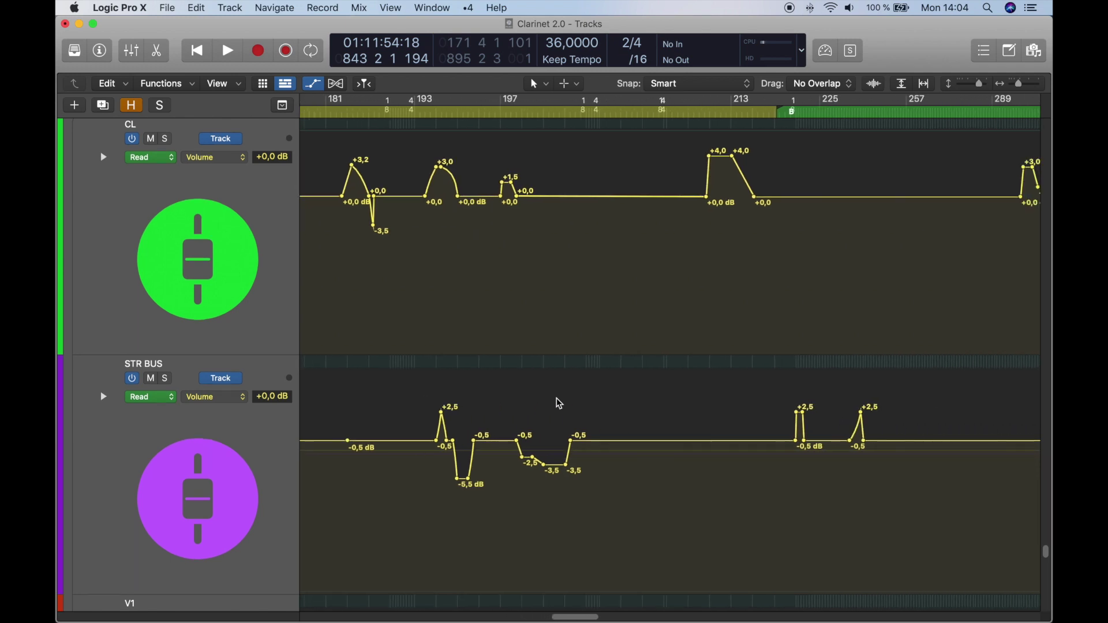
pyautogui.scroll(2, 559, 403)
pyautogui.hscroll(10, 560, 403)
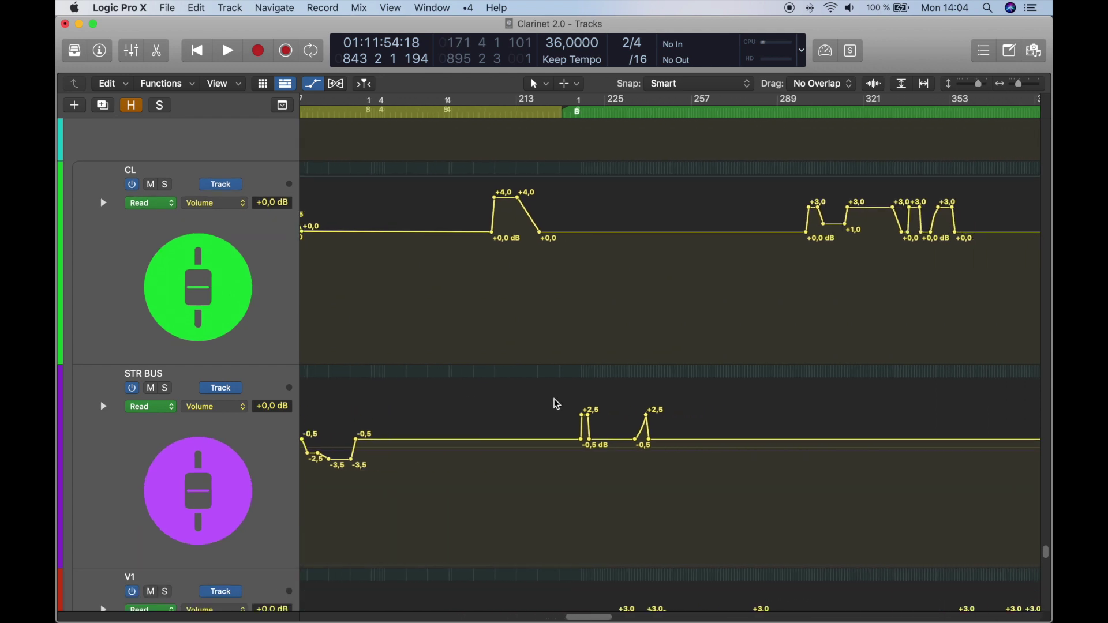
pyautogui.hscroll(3, 555, 406)
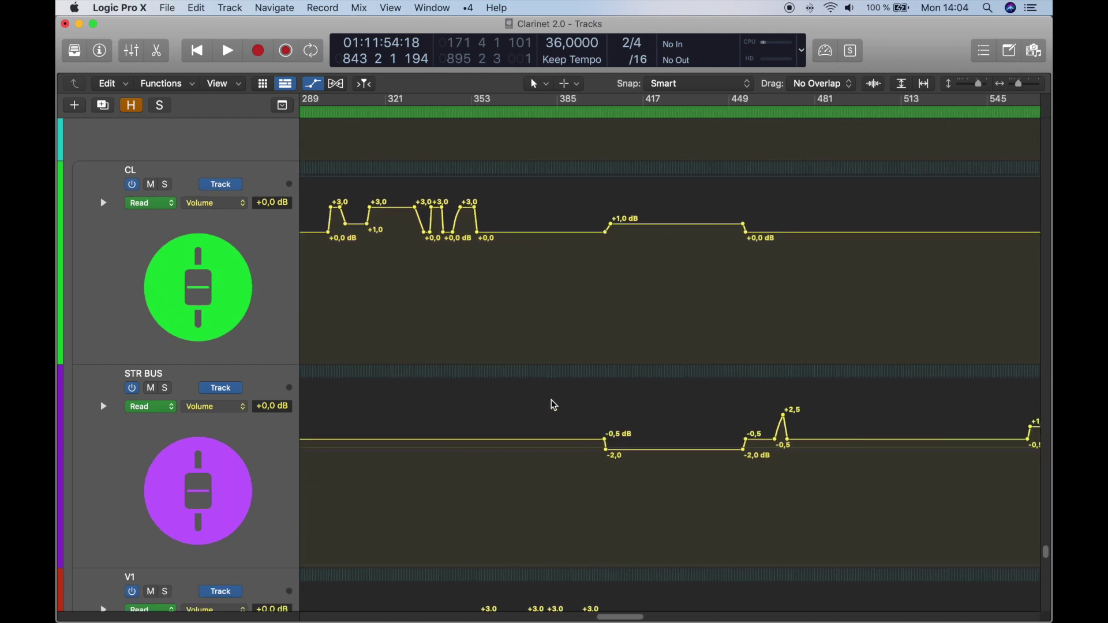
pyautogui.hscroll(15, 555, 405)
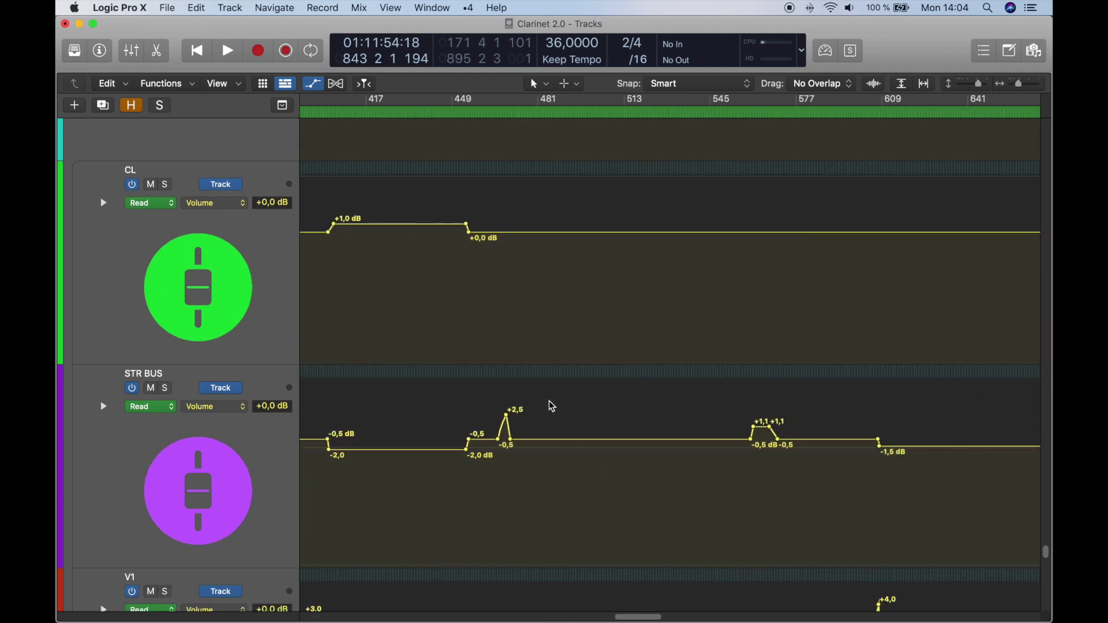
# Step: Examine the V1 and V2 Volume automation curves from about bar 673 back to bar 213
pyautogui.scroll(-8, 541, 411)
pyautogui.hscroll(-3, 529, 411)
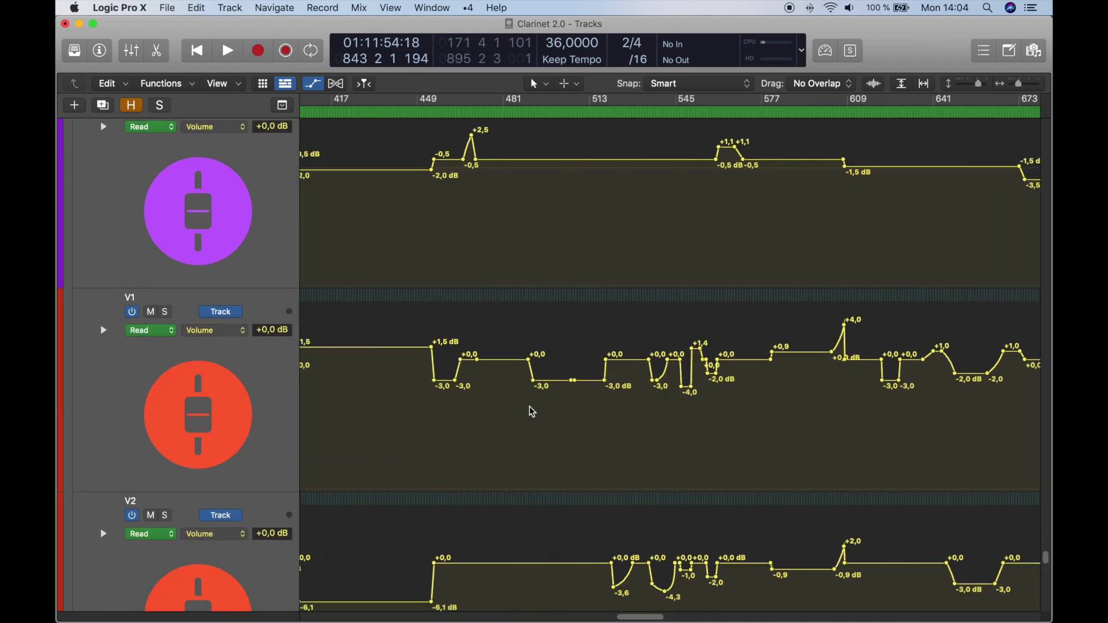
pyautogui.scroll(-2, 531, 411)
pyautogui.hscroll(-6, 532, 412)
pyautogui.scroll(-2, 532, 411)
pyautogui.hscroll(-12, 532, 411)
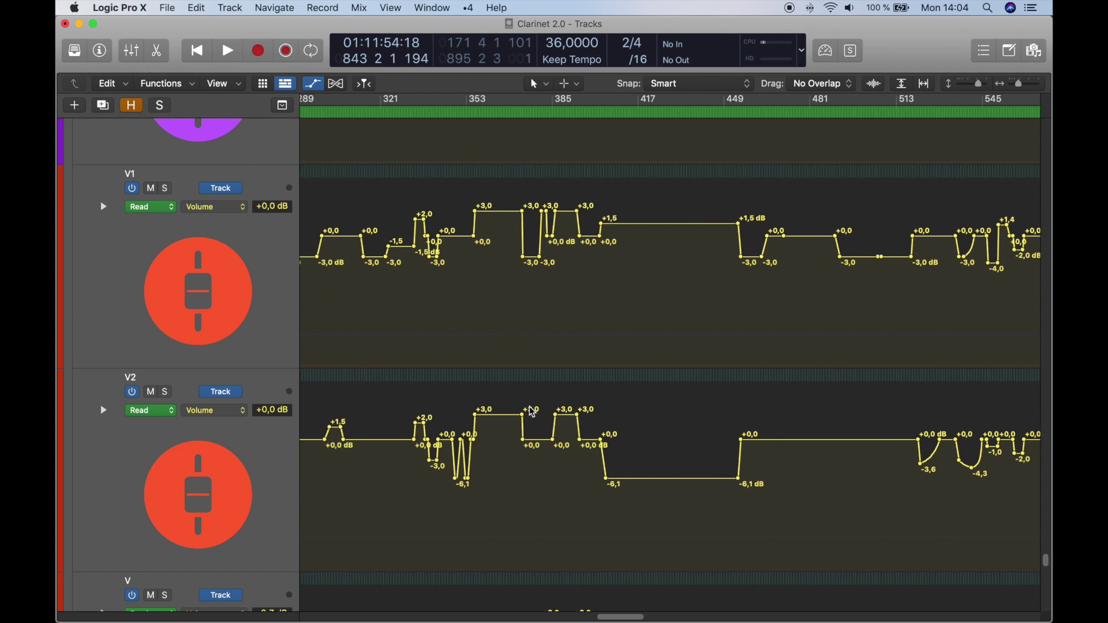
pyautogui.hscroll(-3, 532, 411)
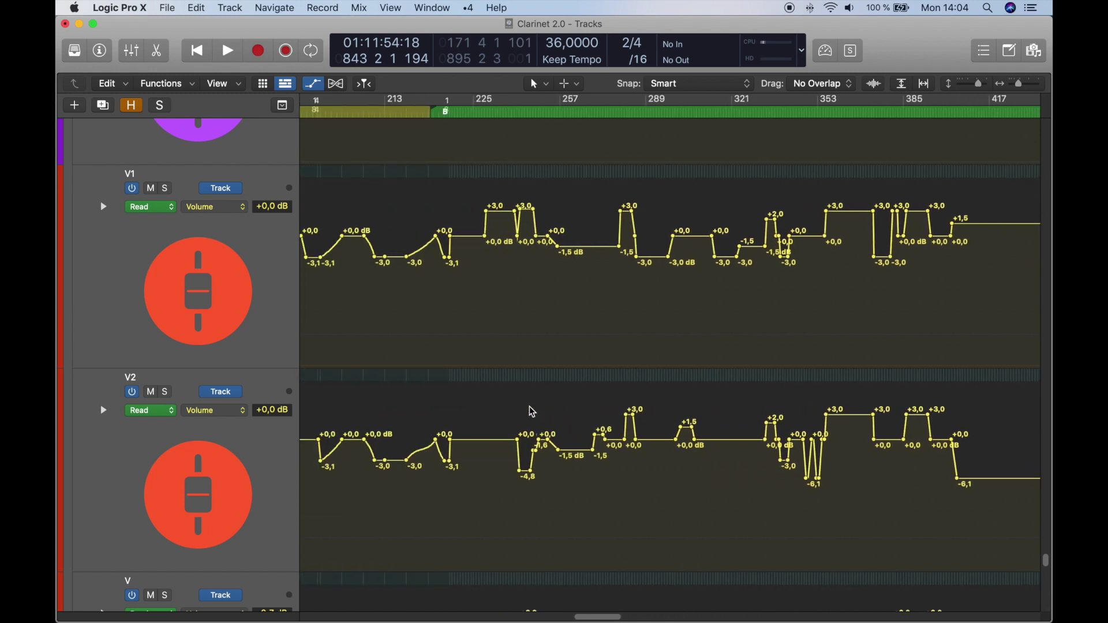
# Step: Examine the C and DBS group tracks' Volume automation points along the timeline, then back around bar 225
pyautogui.scroll(-5, 532, 411)
pyautogui.hscroll(1, 532, 412)
pyautogui.hscroll(12, 532, 411)
pyautogui.hscroll(8, 532, 412)
pyautogui.scroll(-5, 532, 411)
pyautogui.hscroll(10, 532, 411)
pyautogui.hscroll(-16, 532, 412)
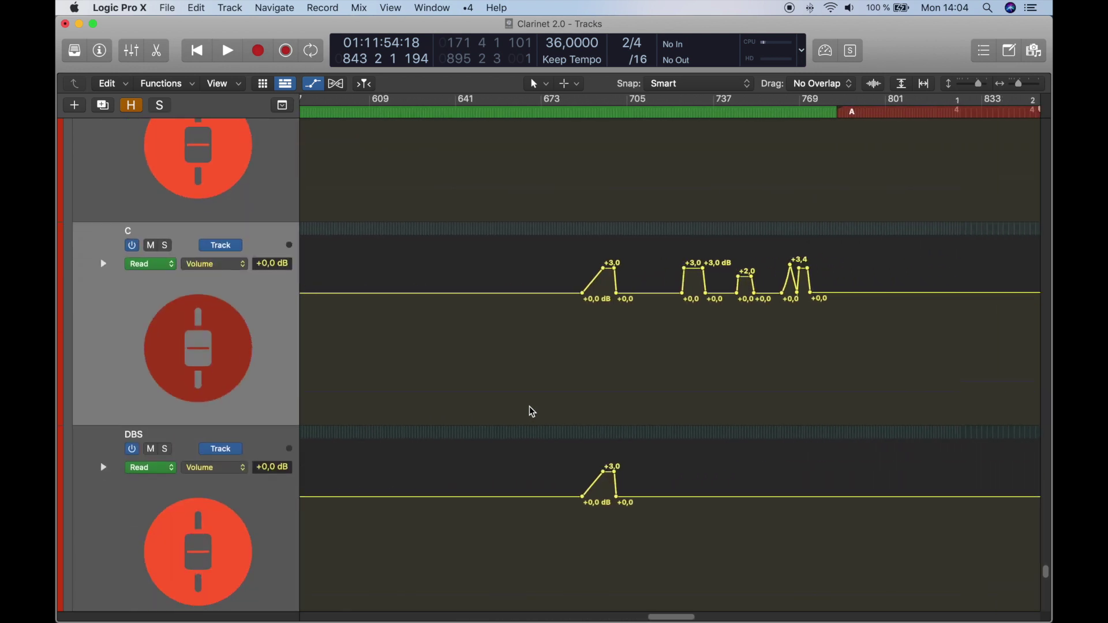
pyautogui.hscroll(-16, 532, 412)
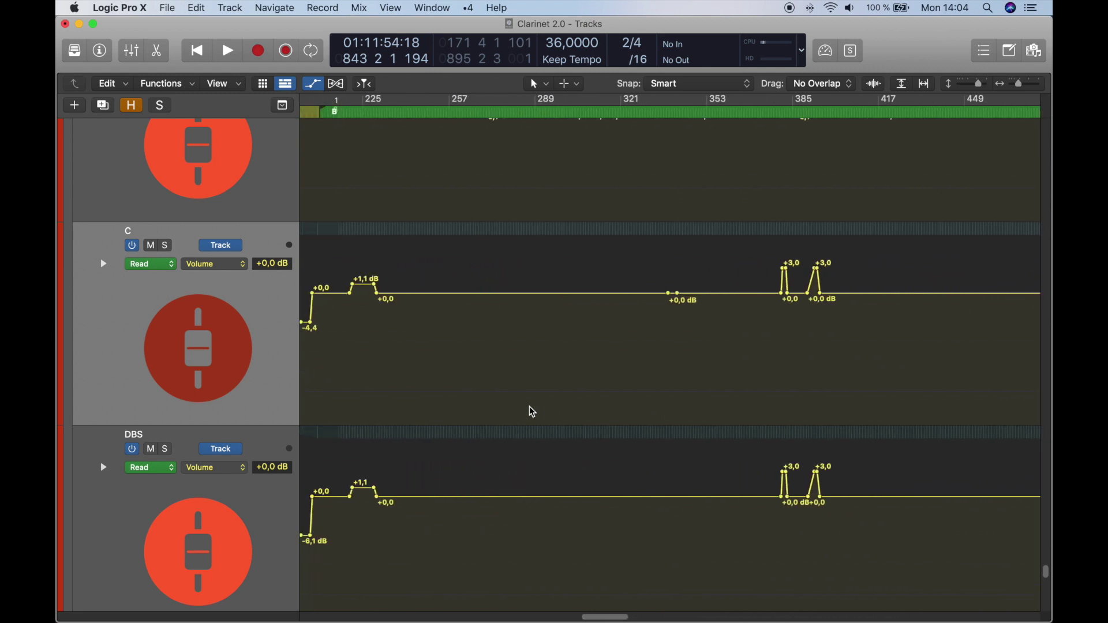
# Step: Compare the V, STR BUS and V1 Volume automation curves between about bars 193 and 417
pyautogui.scroll(10, 532, 411)
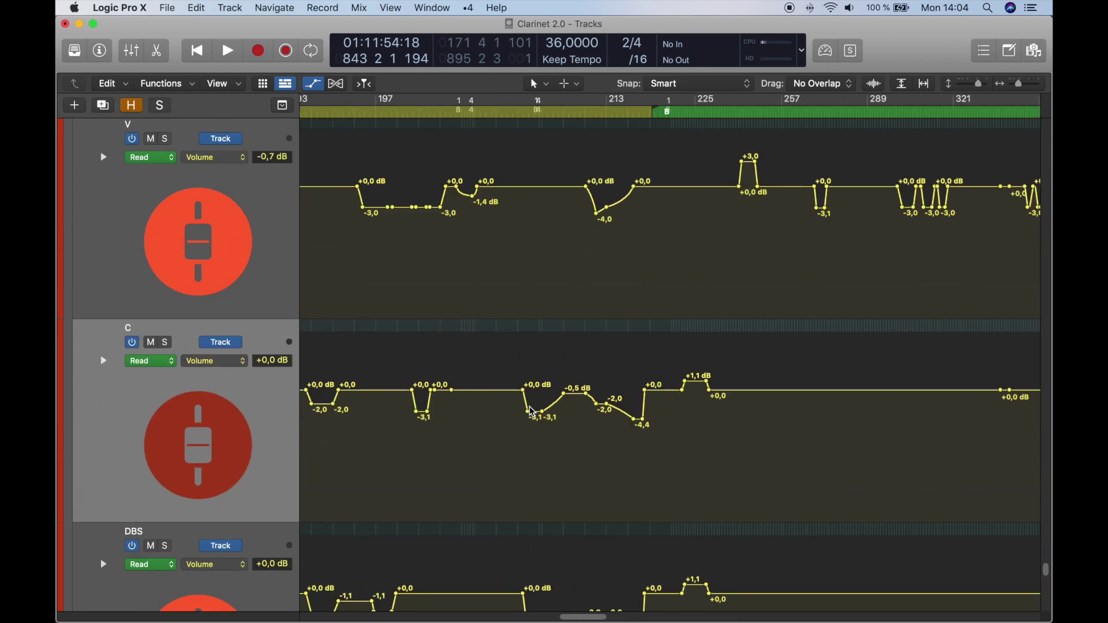
pyautogui.scroll(8, 532, 411)
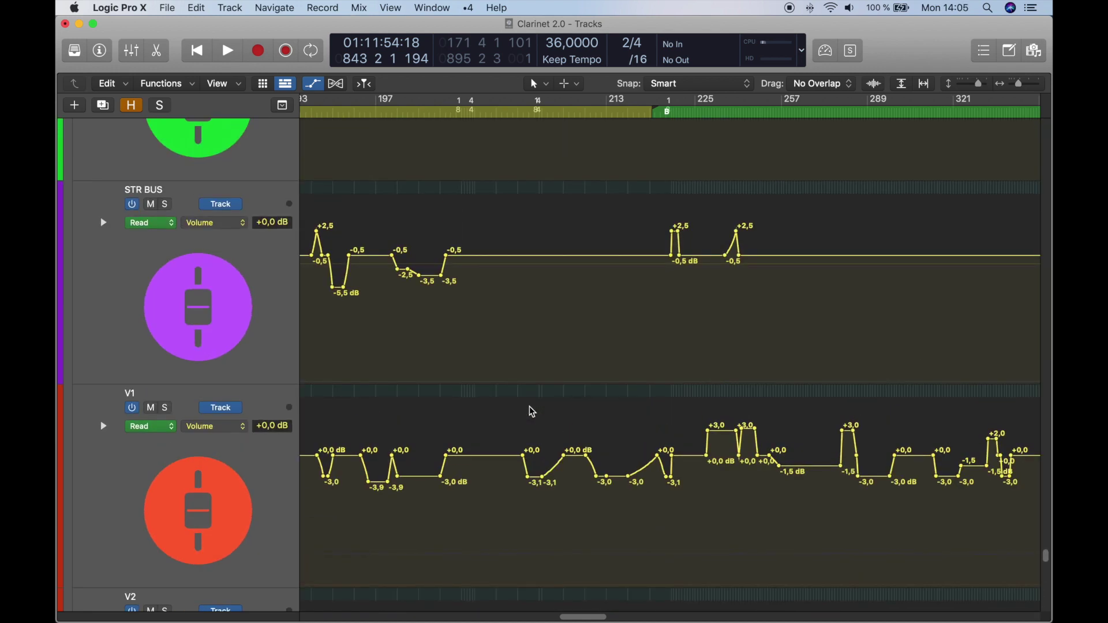
pyautogui.hscroll(3, 532, 411)
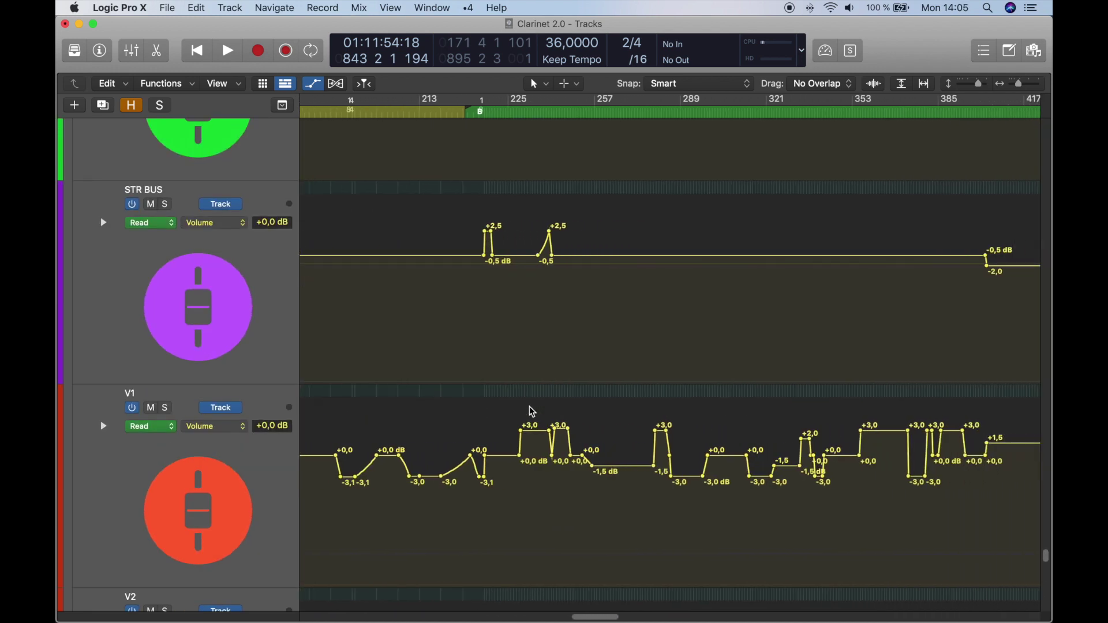
pyautogui.hscroll(4, 532, 411)
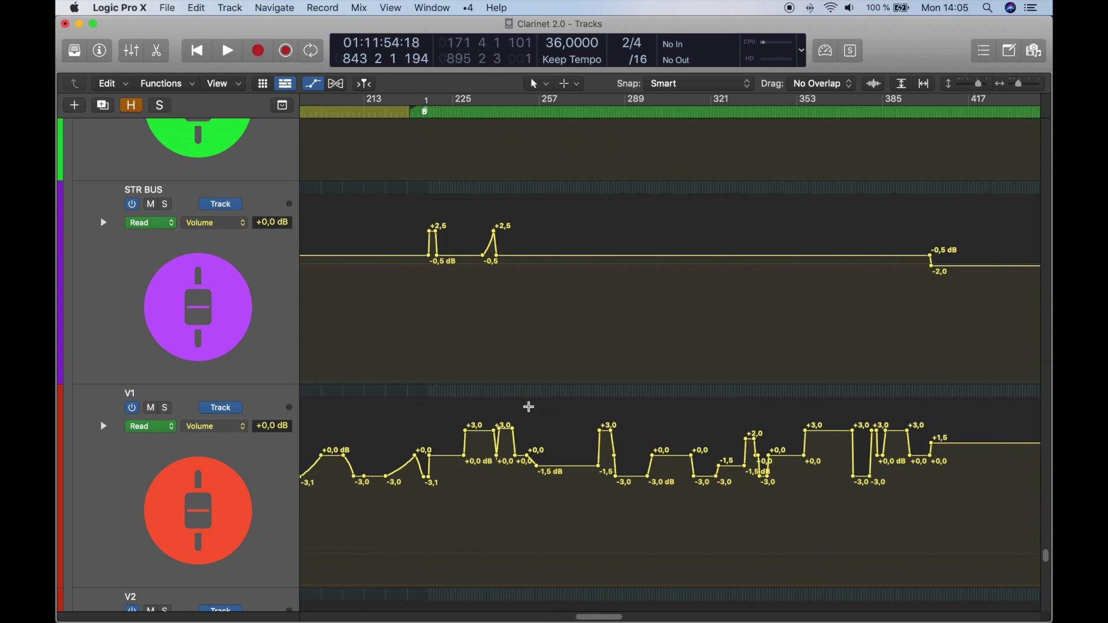
# Step: Shrink the tracks and timeline to compare the Volume automation of the CL, STR BUS and string group tracks
pyautogui.press('super+Left')
pyautogui.press('super+Up')
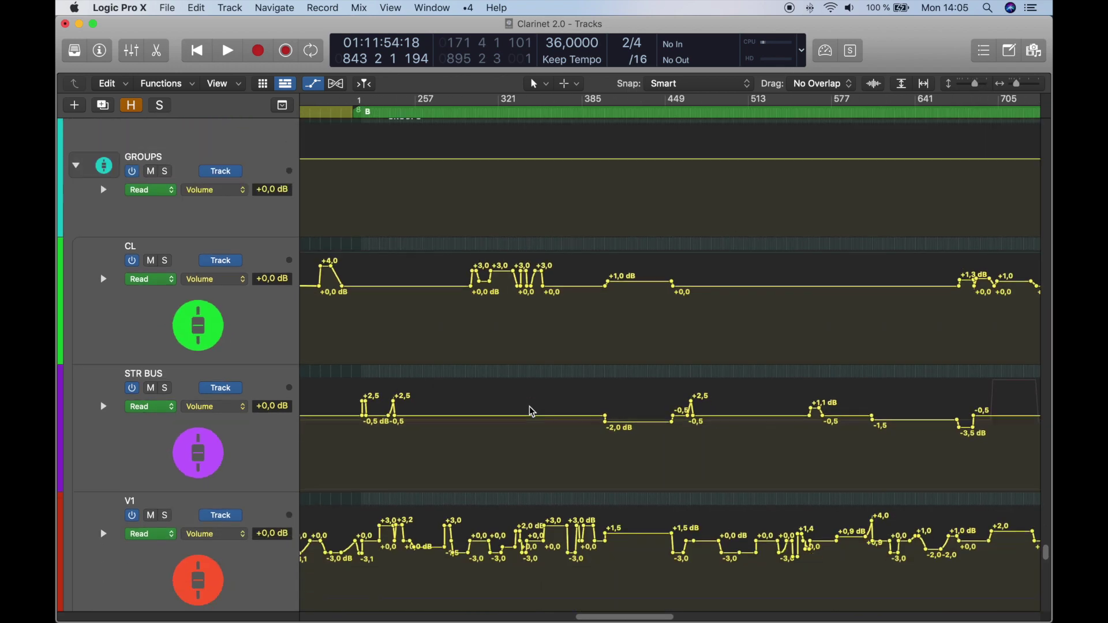
pyautogui.scroll(-8, 532, 412)
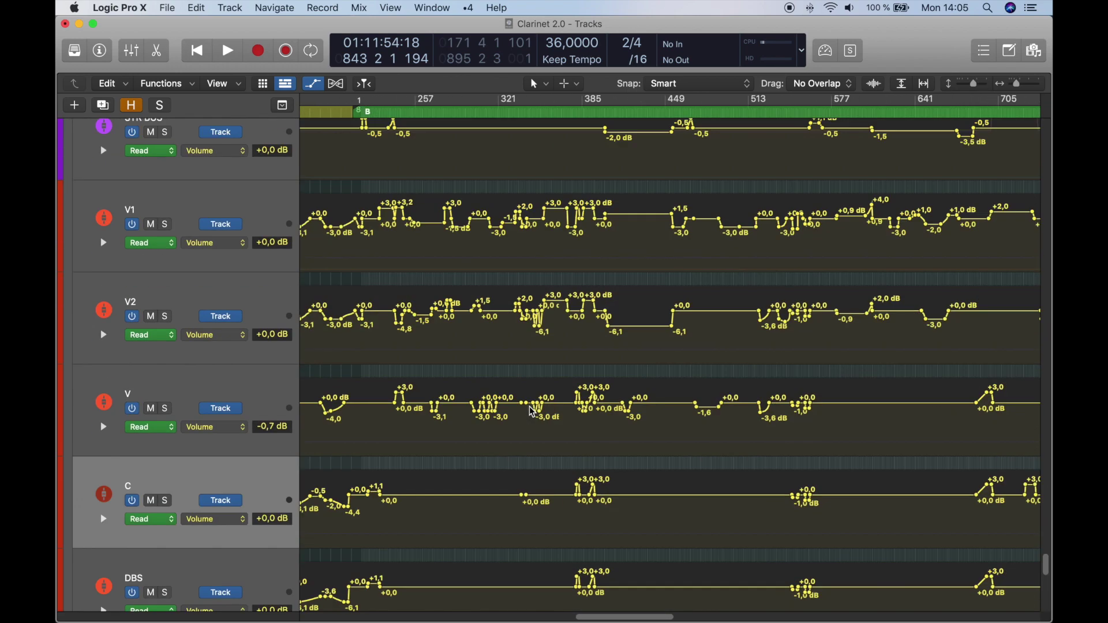
pyautogui.scroll(4, 532, 411)
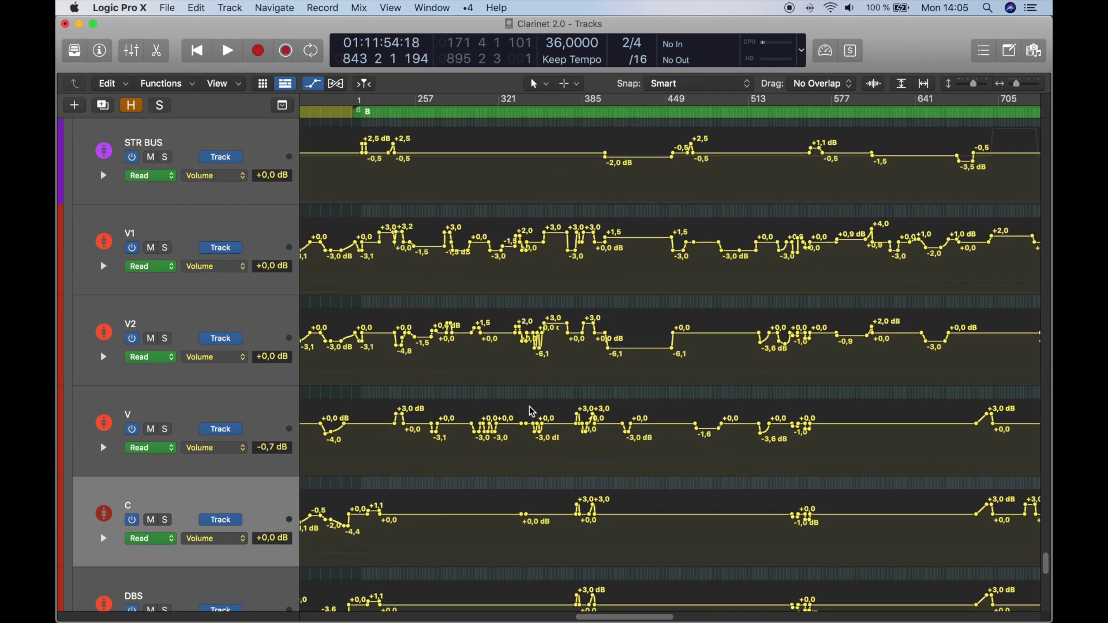
pyautogui.press('super+Left')
pyautogui.press('super+Left')
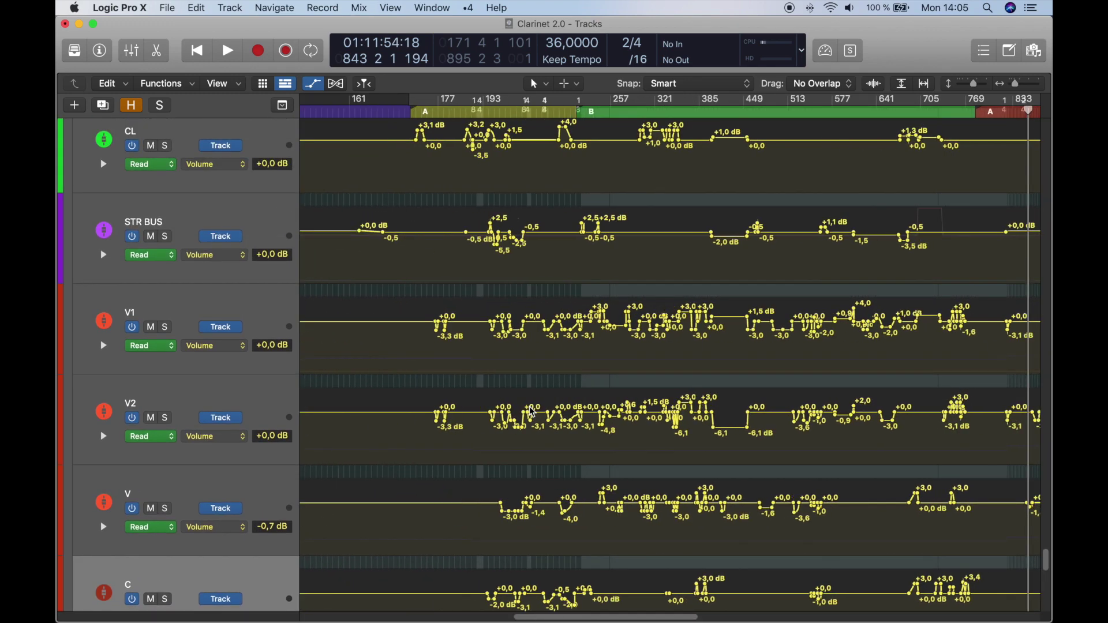
pyautogui.hscroll(5, 532, 412)
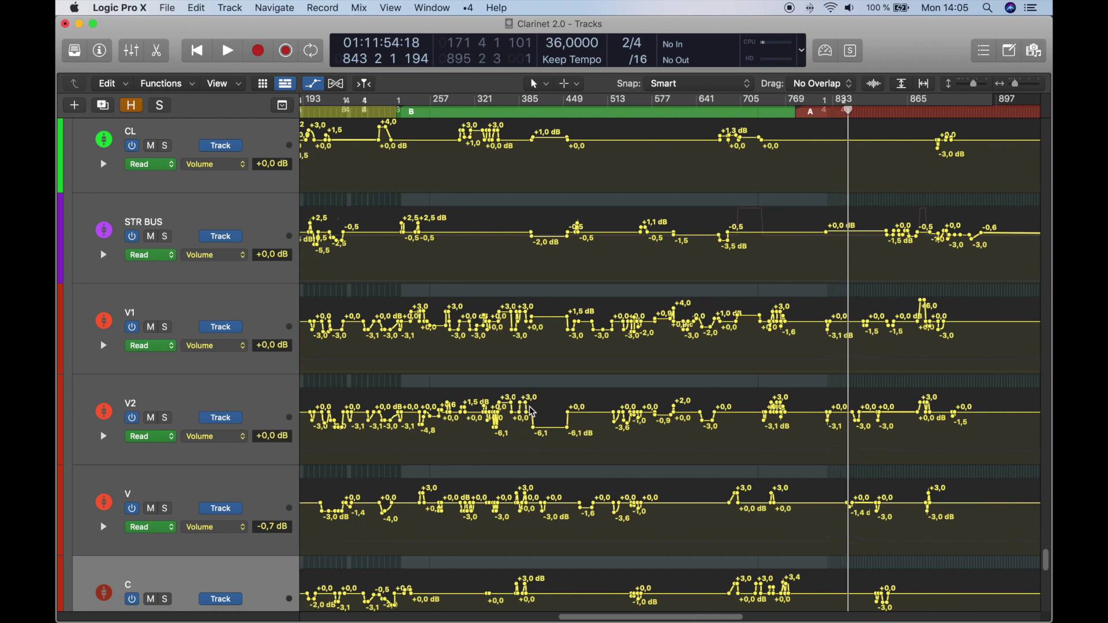
pyautogui.scroll(2, 532, 411)
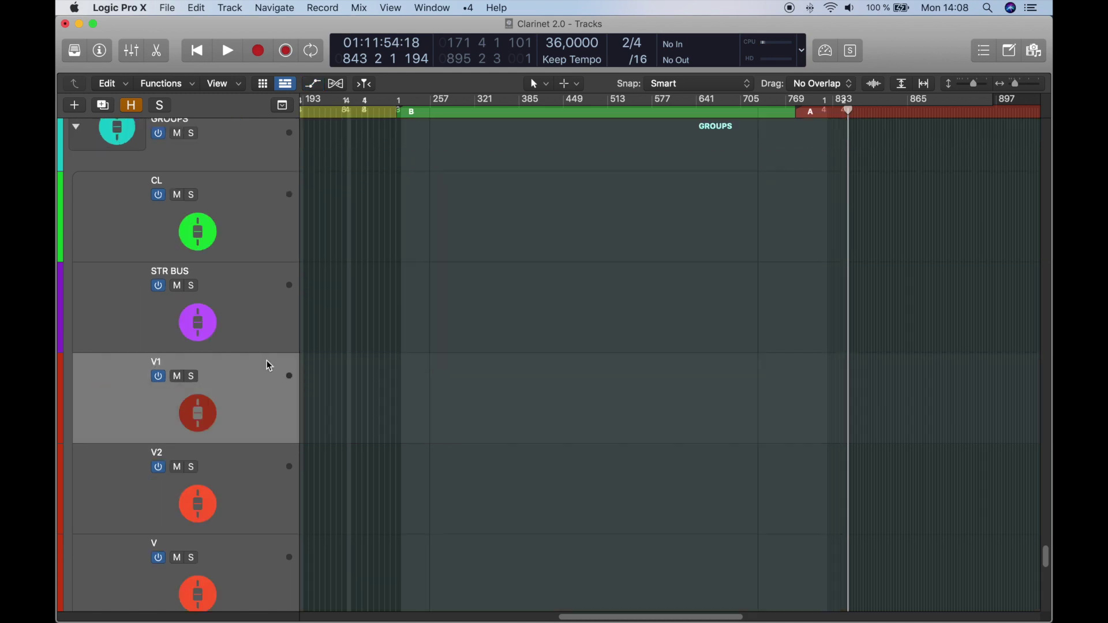
# Step: Select the group tracks from V1 through SENS and show their channel strips in the mixer
pyautogui.scroll(-2, 272, 350)
pyautogui.scroll(-5, 271, 350)
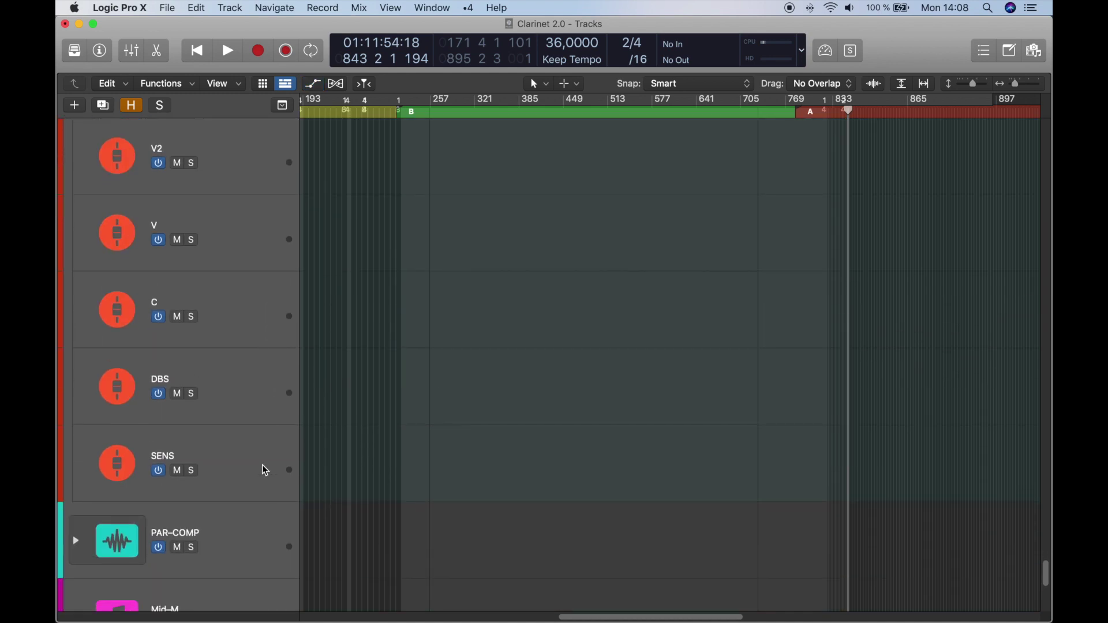
pyautogui.keyDown('shift'); pyautogui.click(262, 465); pyautogui.keyUp('shift')
pyautogui.press('x')
pyautogui.scroll(-3, 434, 456)
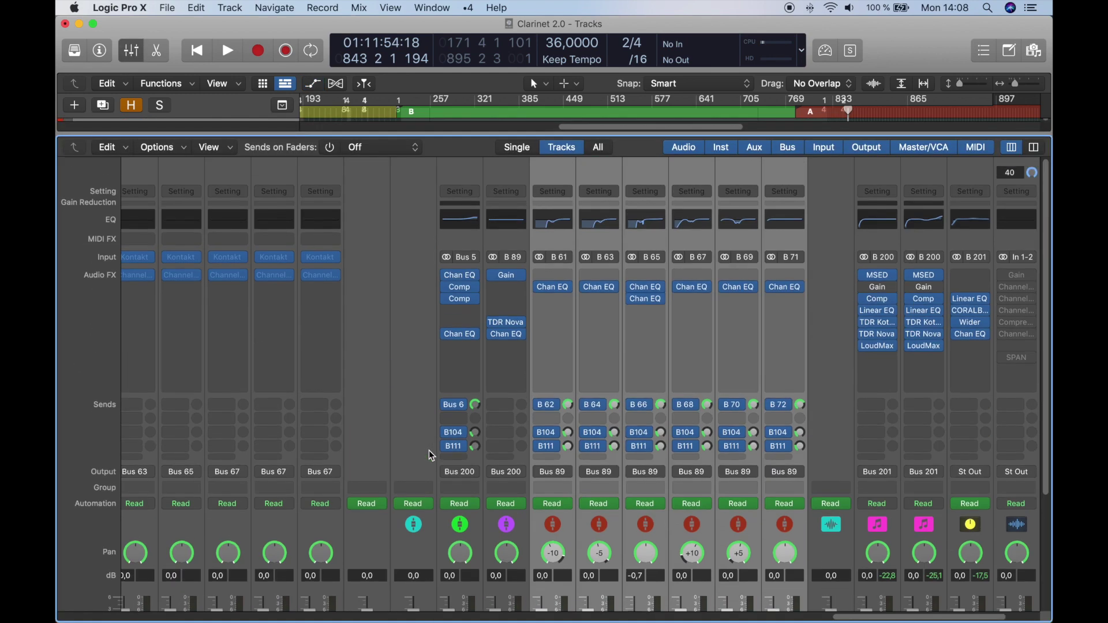
# Step: View the Channel EQ of the V1 group strip, moving its window fully into view, and close it
pyautogui.hscroll(2, 433, 456)
pyautogui.click(475, 239)
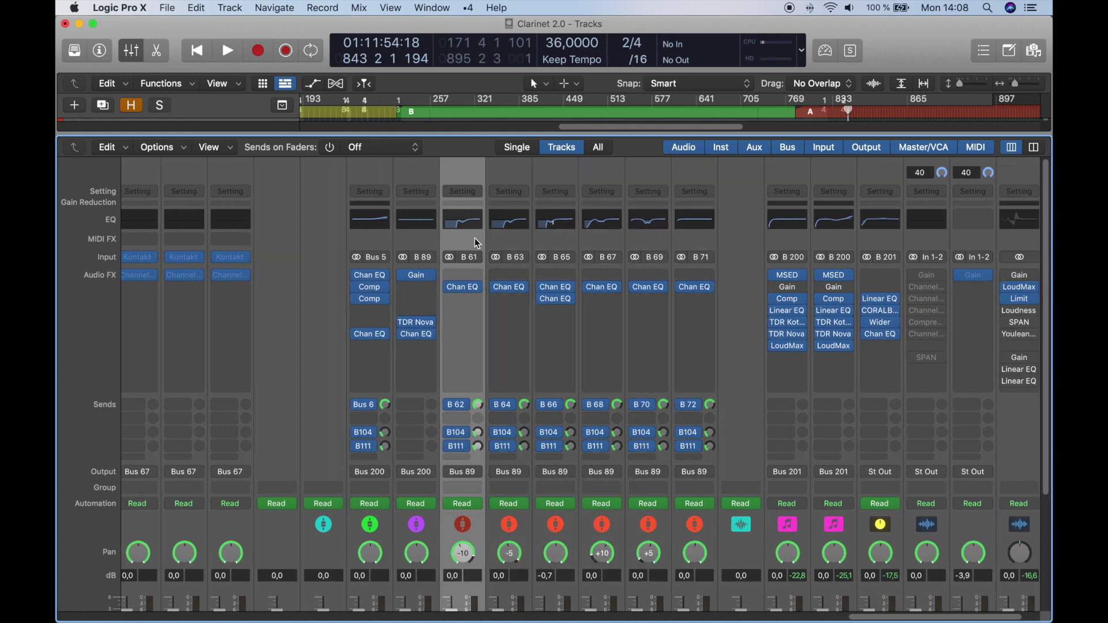
pyautogui.hotkey('ctrl', '1')
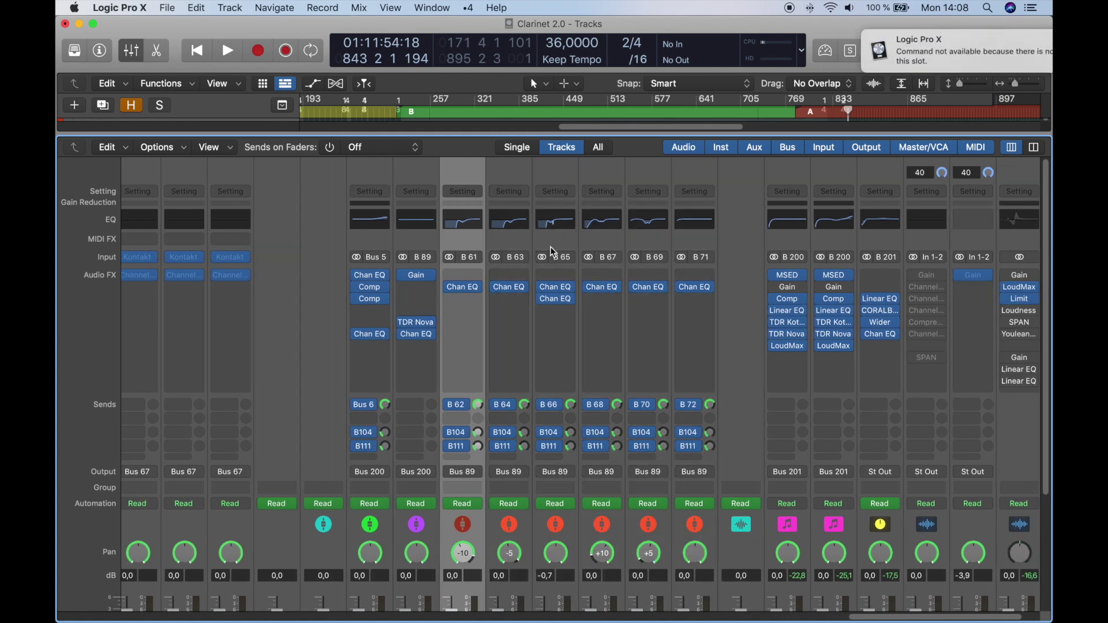
pyautogui.hotkey('ctrl', '2')
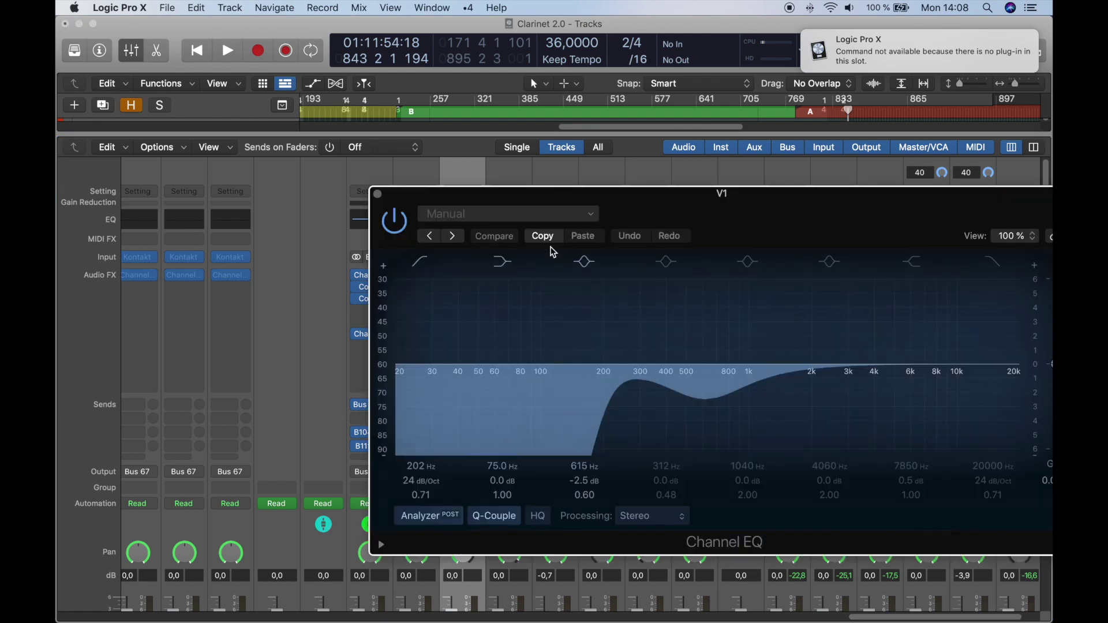
pyautogui.moveTo(702, 215); pyautogui.dragTo(541, 197)
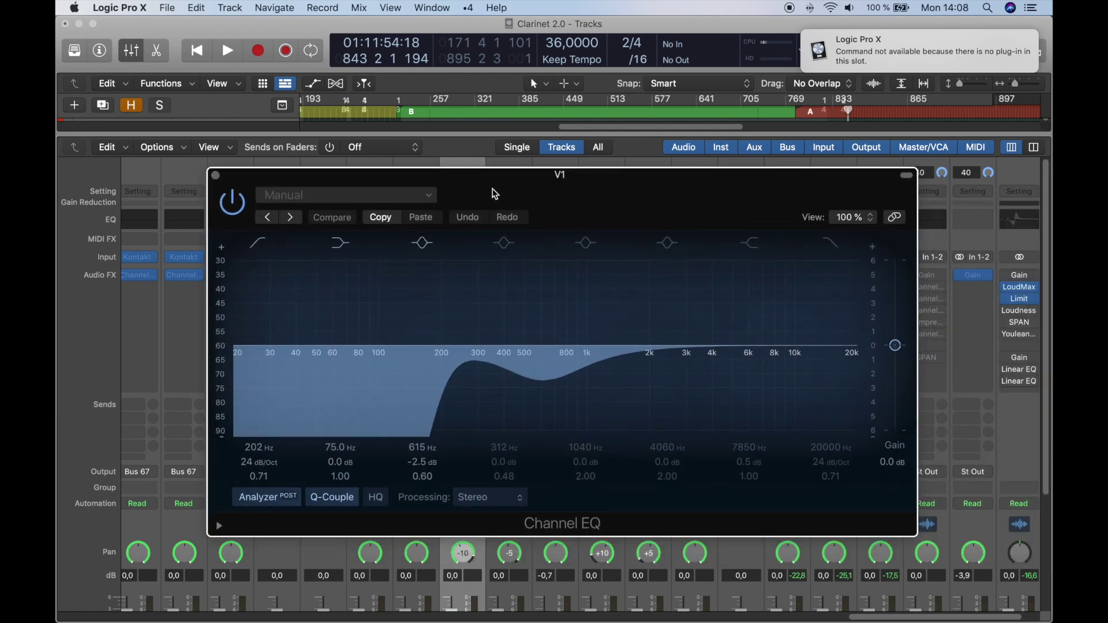
pyautogui.hotkey('ctrl', '2')
# Step: View the Channel EQ settings of the V2, C and DBS group strips one after another
pyautogui.press('Right')
pyautogui.hotkey('ctrl', '2')
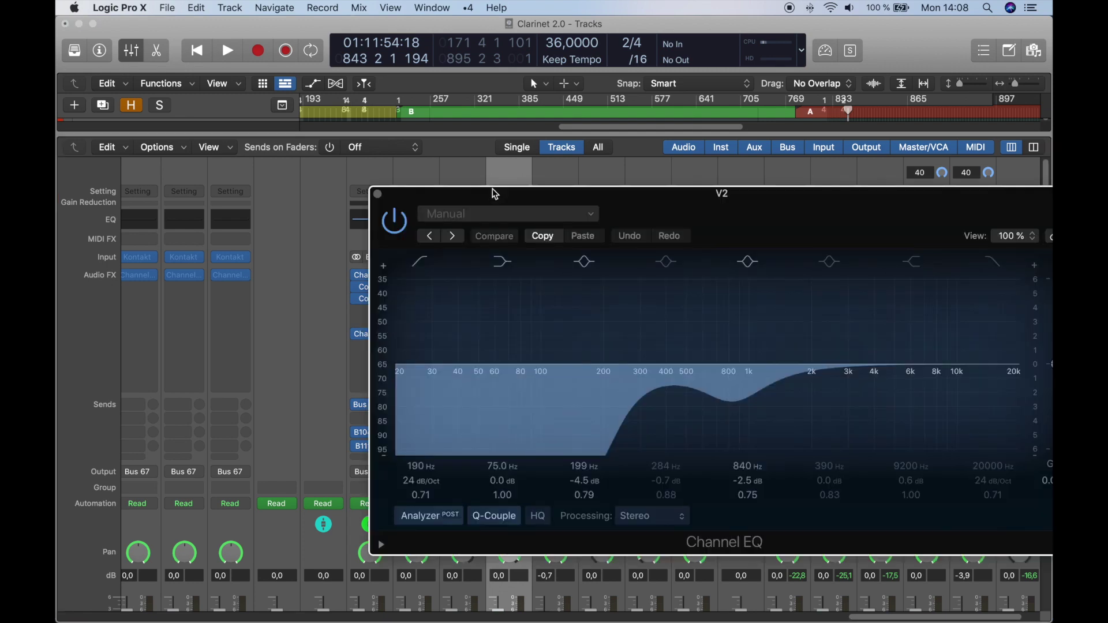
pyautogui.hotkey('ctrl', '2')
pyautogui.press('Right')
pyautogui.press('Right')
pyautogui.hotkey('ctrl', '2')
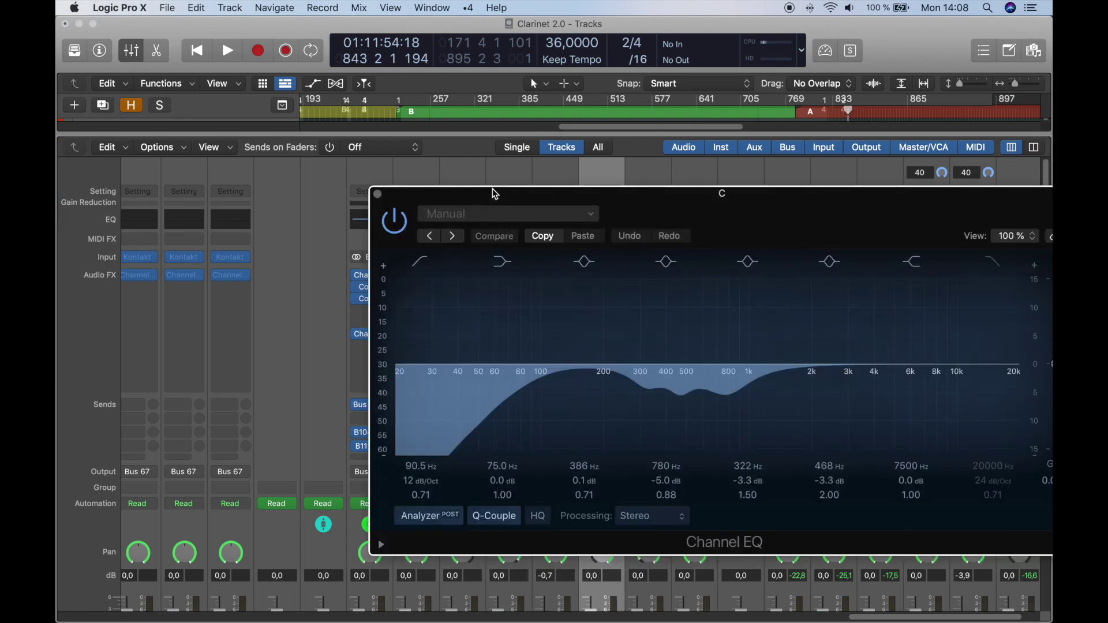
pyautogui.hotkey('ctrl', '2')
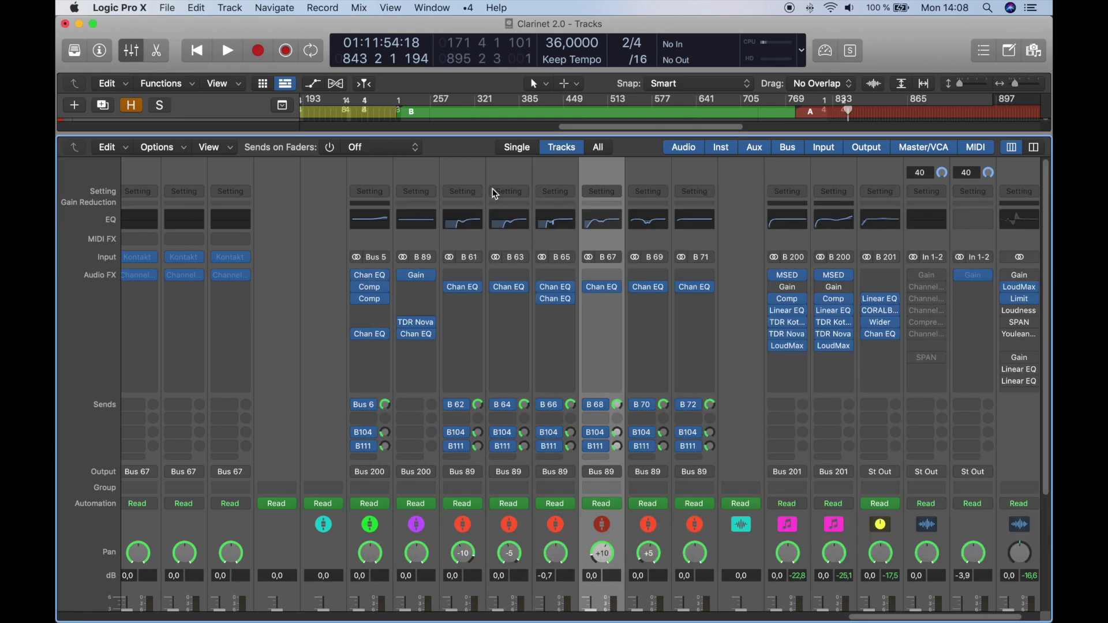
pyautogui.press('Right')
pyautogui.hotkey('ctrl', '2')
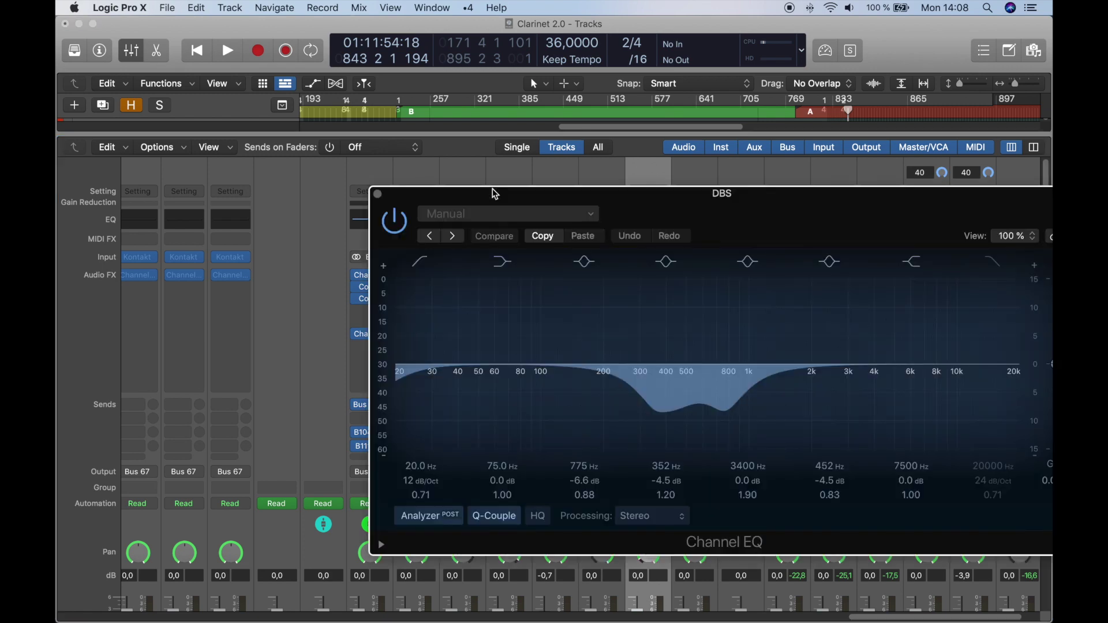
pyautogui.hotkey('ctrl', '2')
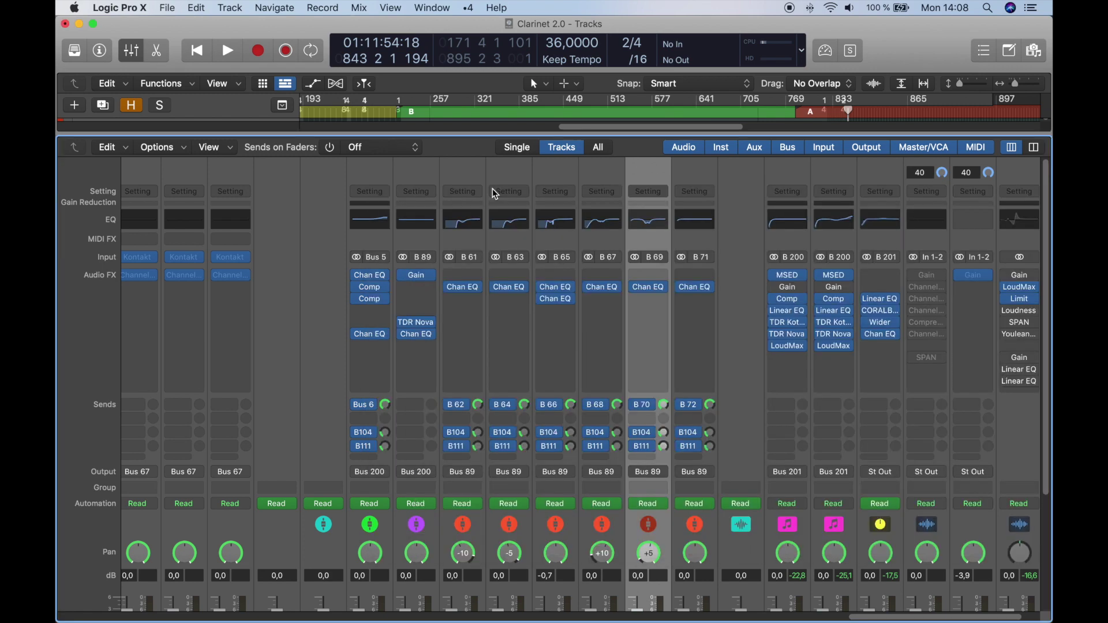
# Step: Open the second-slot Channel EQ of the CL group strip and move its window fully into view
pyautogui.press('Left')
pyautogui.press('Left')
pyautogui.press('Left')
pyautogui.press('Left')
pyautogui.press('Left')
pyautogui.press('Left')
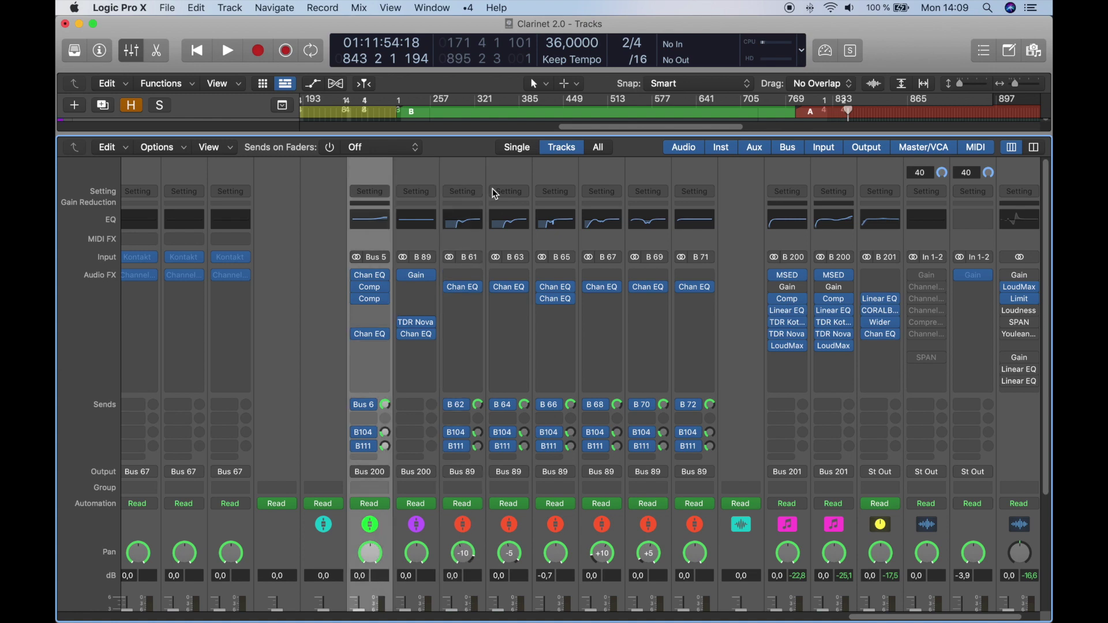
pyautogui.hotkey('ctrl', '2')
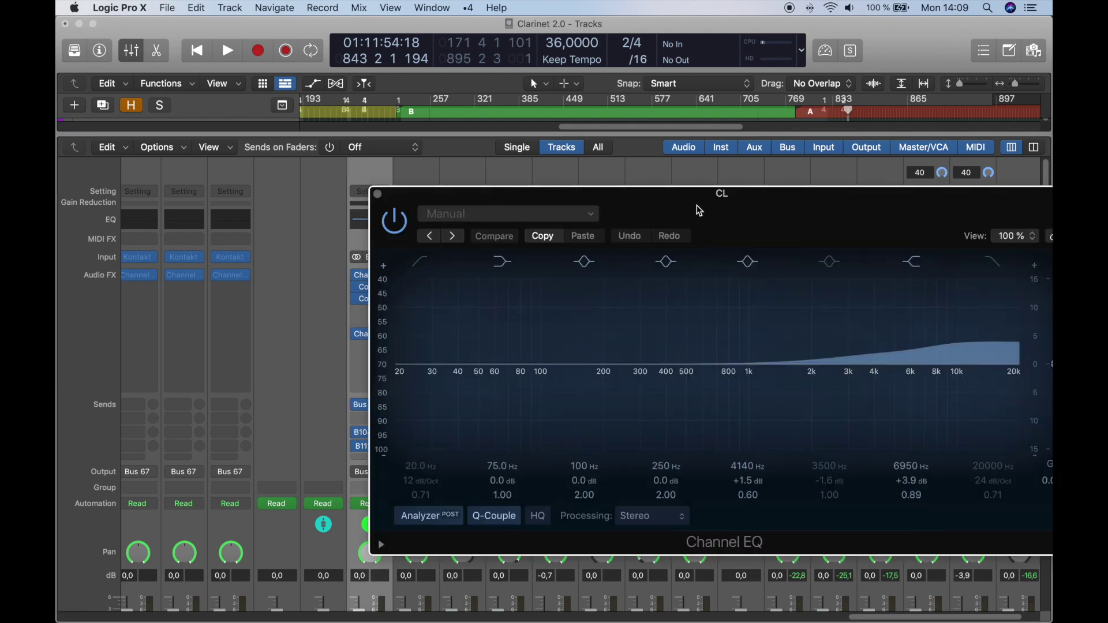
pyautogui.moveTo(700, 207); pyautogui.dragTo(501, 181)
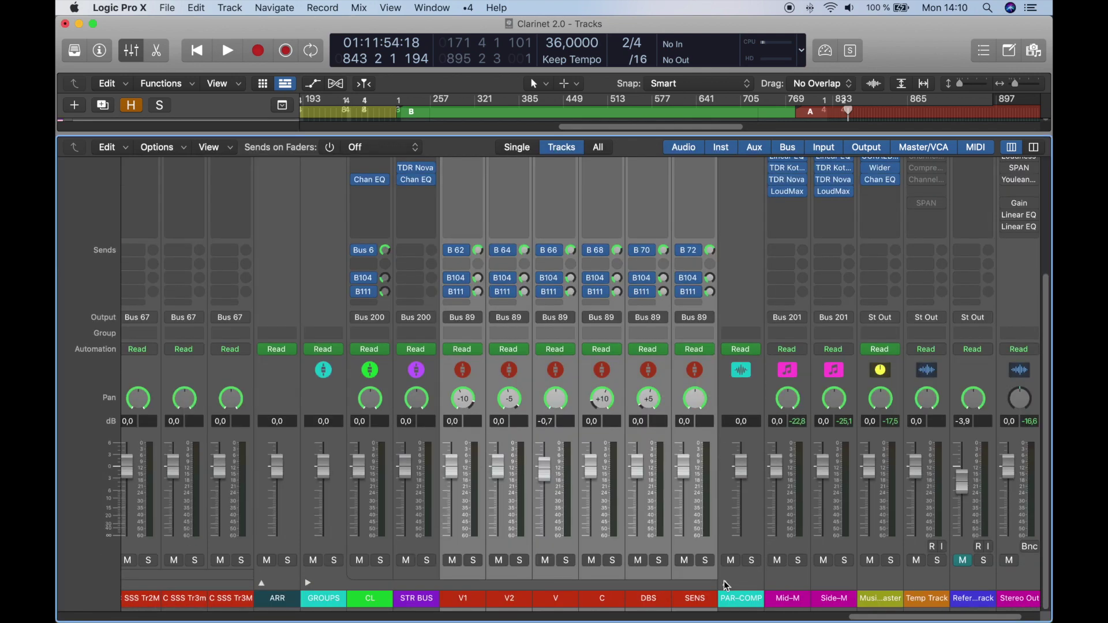
# Step: Expand the PAR-COMP stack and select its channel strips from CL - Comp through the SENS compression strip
pyautogui.click(726, 583)
pyautogui.hscroll(5, 711, 560)
pyautogui.scroll(1, 686, 548)
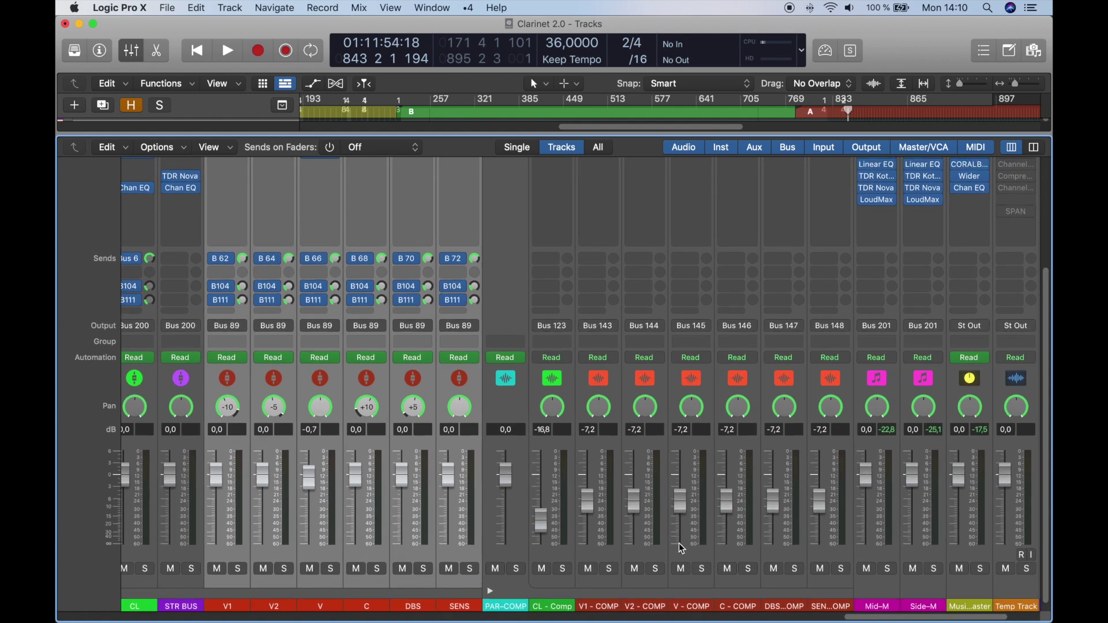
pyautogui.scroll(4, 680, 548)
pyautogui.click(555, 241)
pyautogui.keyDown('shift'); pyautogui.click(841, 245); pyautogui.keyUp('shift')
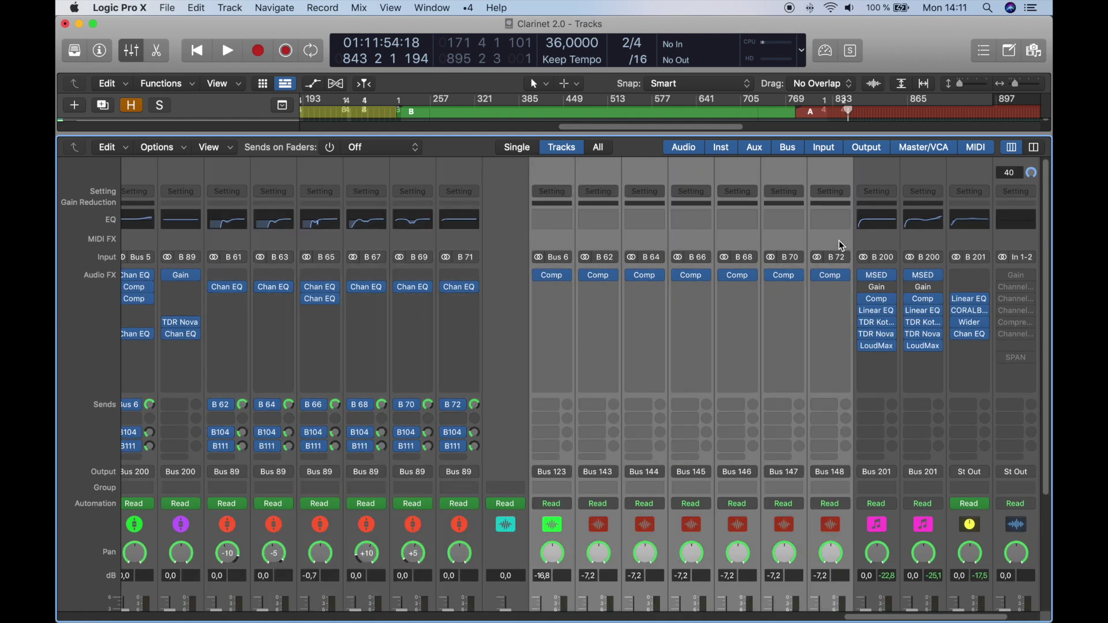
# Step: Open the Channel EQ of the CL - Comp strip and close its window
pyautogui.click(551, 228)
pyautogui.moveTo(614, 215); pyautogui.dragTo(424, 84)
pyautogui.press('super+w')
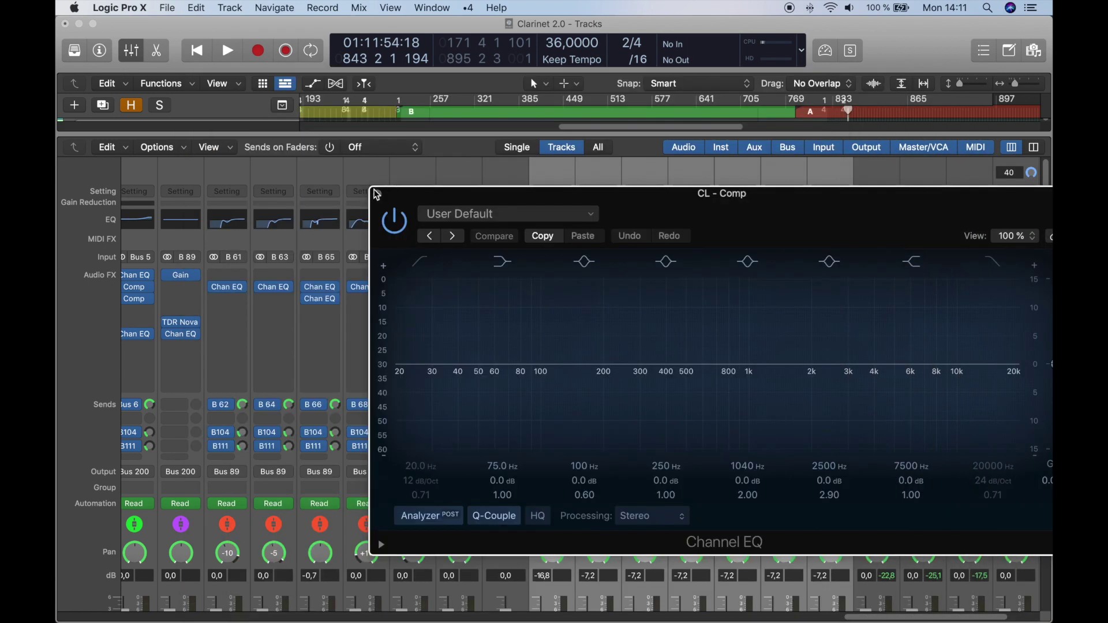
pyautogui.click(377, 194)
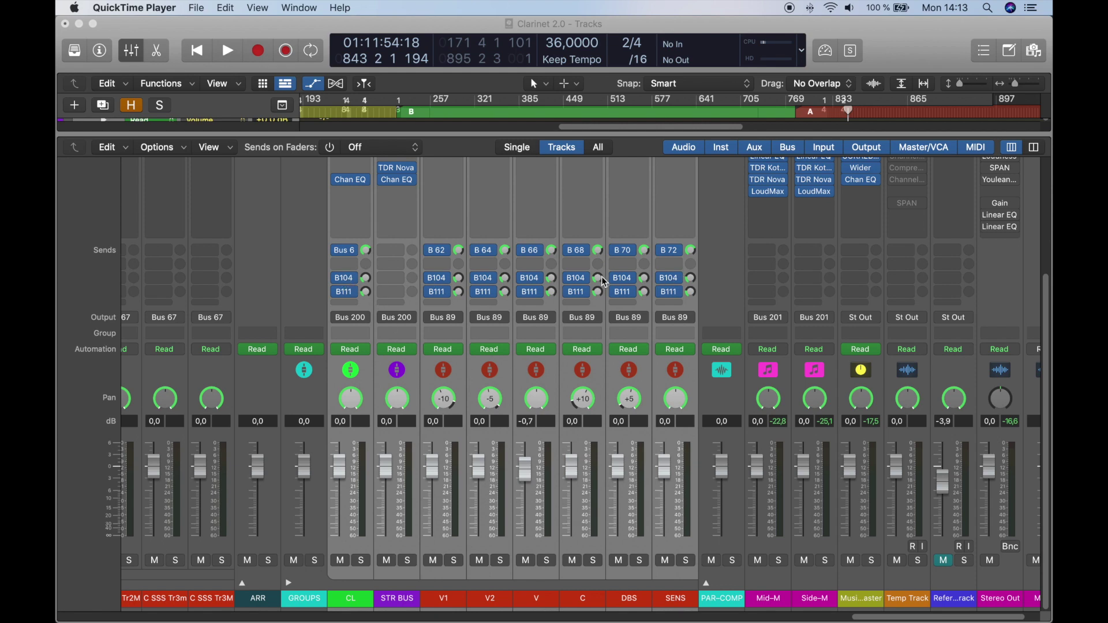
# Step: Switch the selected group tracks' automation display to Send 4 → Long verb
pyautogui.scroll(1, 554, 298)
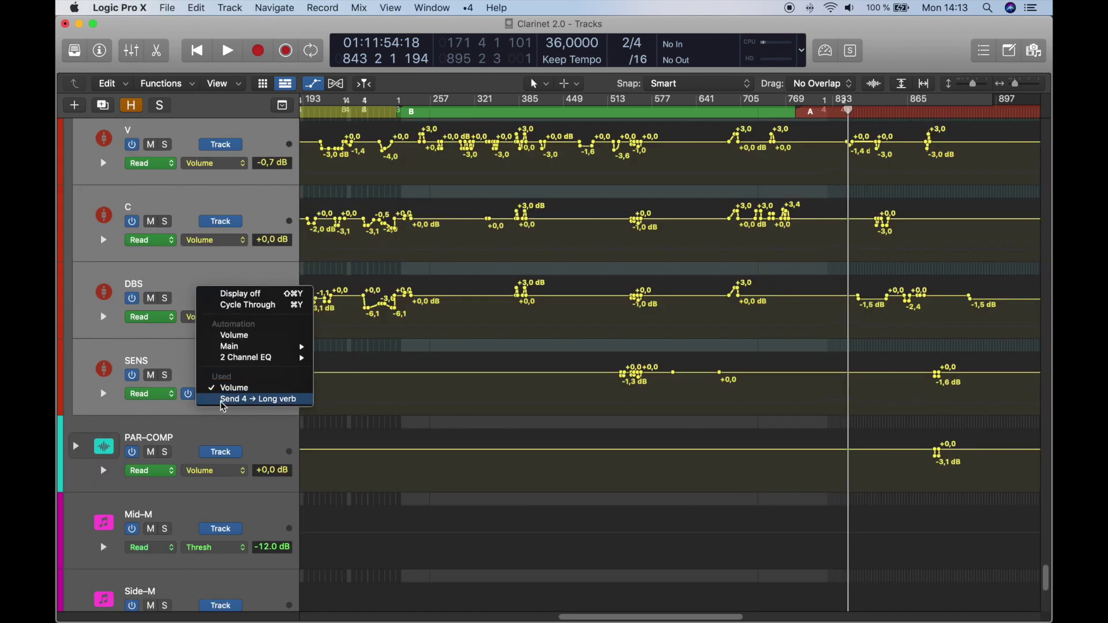
pyautogui.click(248, 400)
pyautogui.scroll(3, 442, 404)
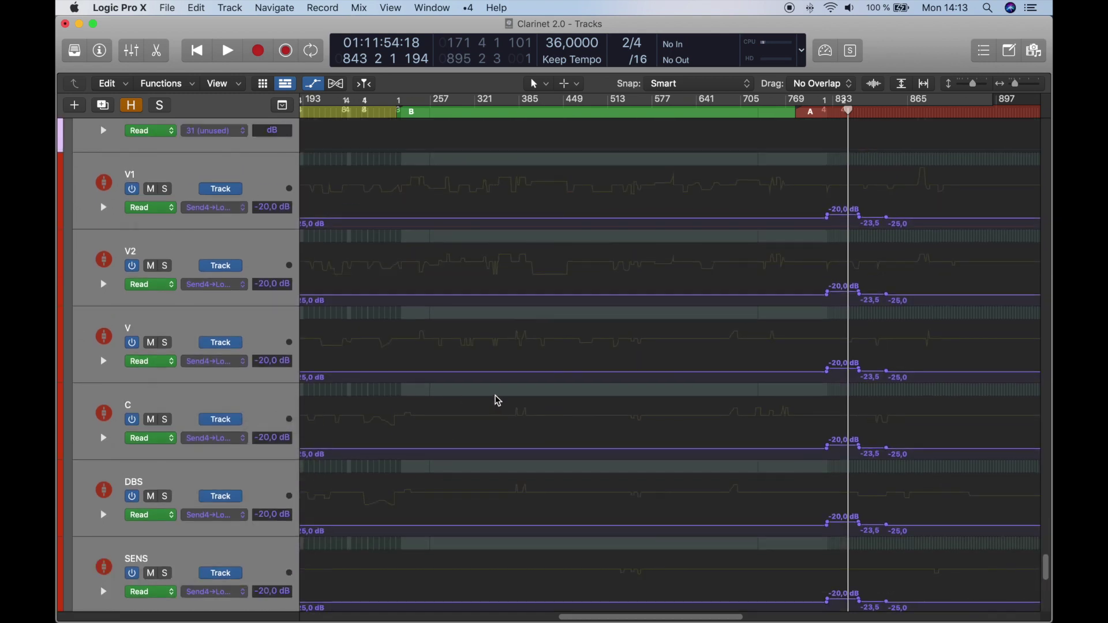
# Step: Examine the Long verb send automation points of V1 through SENS around bars 833 to 857
pyautogui.press('super+Right')
pyautogui.press('super+Right')
pyautogui.press('super+Right')
pyautogui.press('super+Right')
pyautogui.press('super+Right')
pyautogui.press('super+Down')
pyautogui.press('super+Down')
pyautogui.press('super+Down')
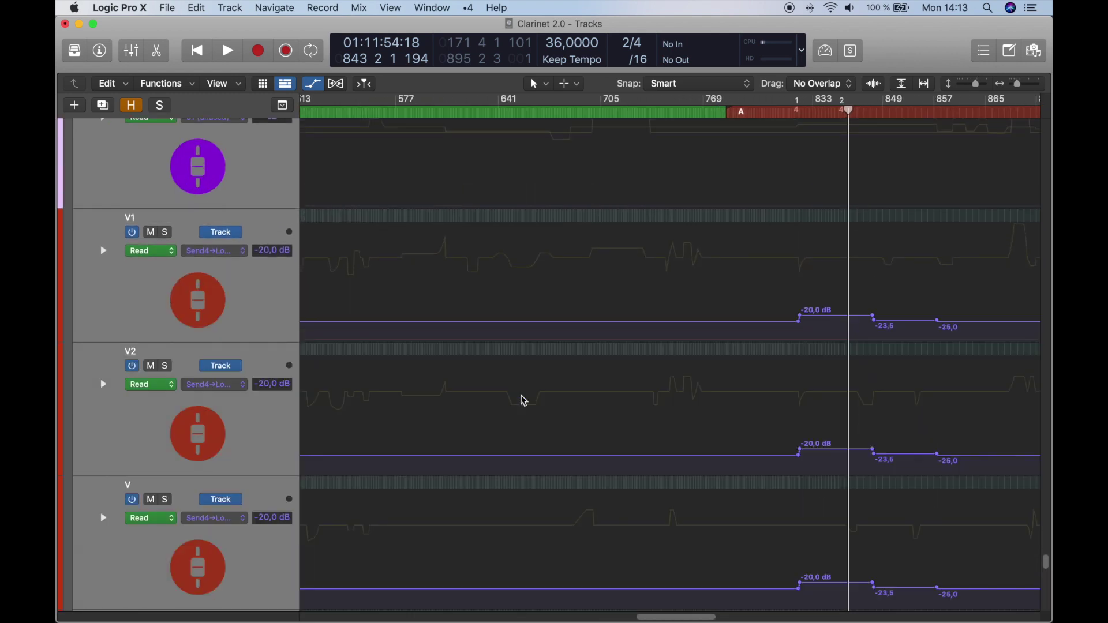
pyautogui.hscroll(10, 524, 401)
pyautogui.scroll(-4, 517, 403)
pyautogui.scroll(-10, 517, 403)
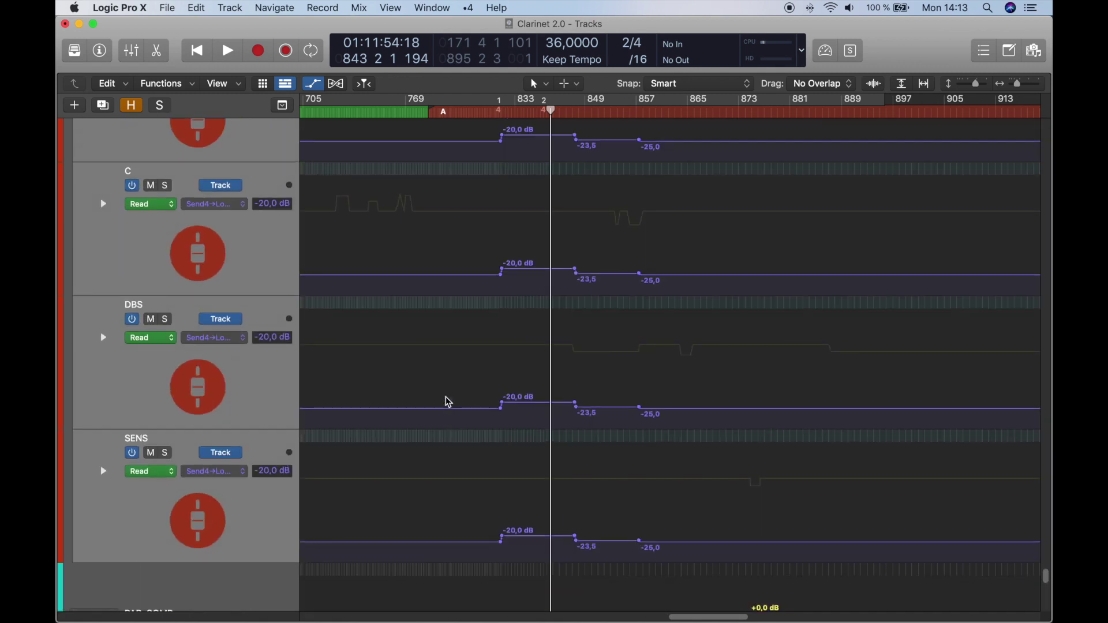
pyautogui.hscroll(-10, 449, 402)
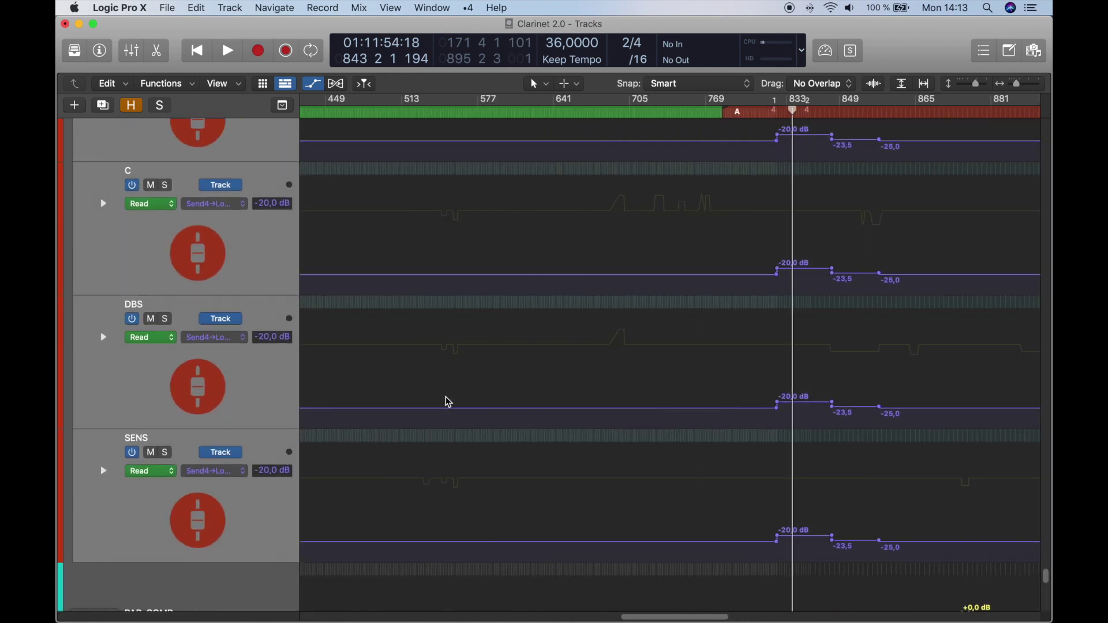
# Step: Examine the Long verb send automation of the V, C and DBS tracks across the wider arrangement
pyautogui.press('super+Left')
pyautogui.press('super+Left')
pyautogui.hscroll(-5, 456, 402)
pyautogui.hscroll(6, 456, 402)
pyautogui.hscroll(4, 456, 402)
pyautogui.scroll(5, 456, 401)
pyautogui.hscroll(5, 456, 401)
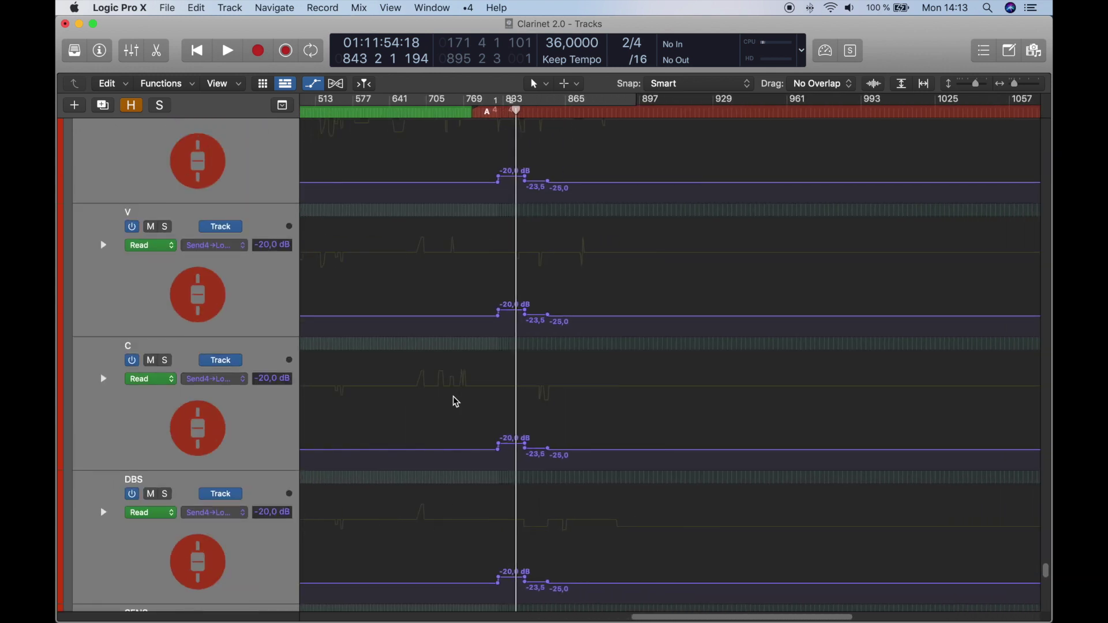
pyautogui.press('super+Left')
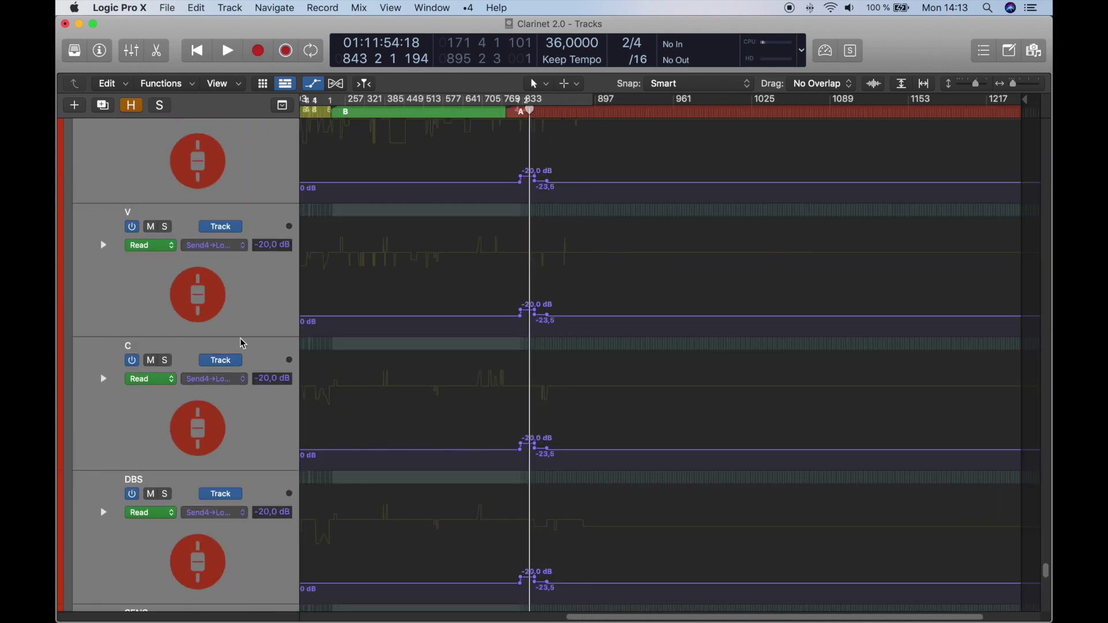
pyautogui.click(243, 383)
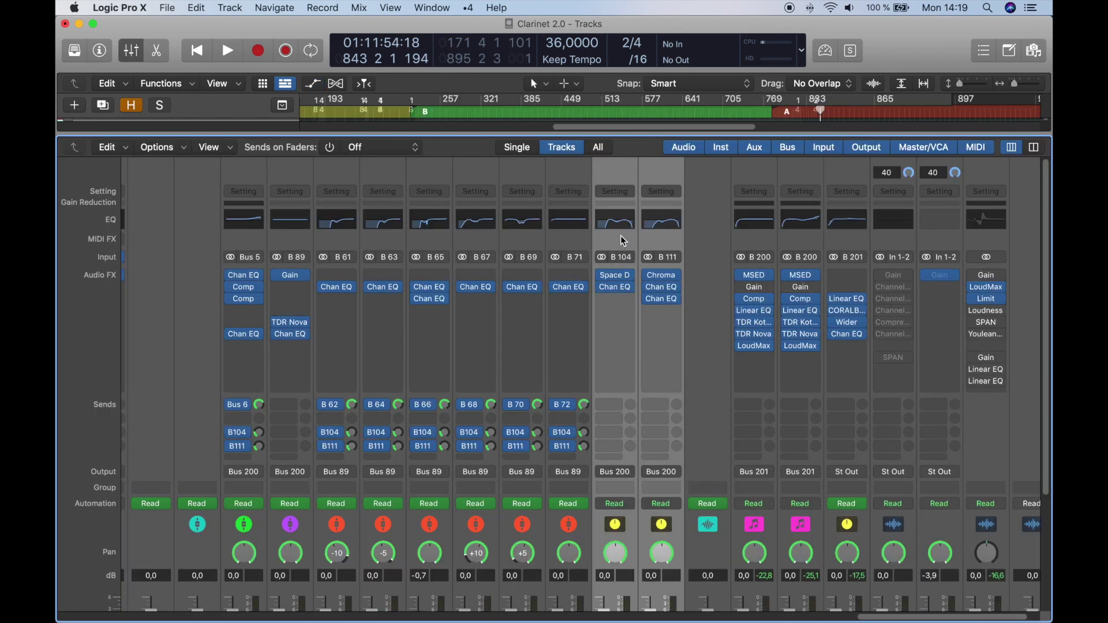
# Step: View the Space Designer of the Short verb strip, close its window and select the Long verb strip
pyautogui.click(615, 275)
pyautogui.moveTo(770, 208); pyautogui.dragTo(572, 81)
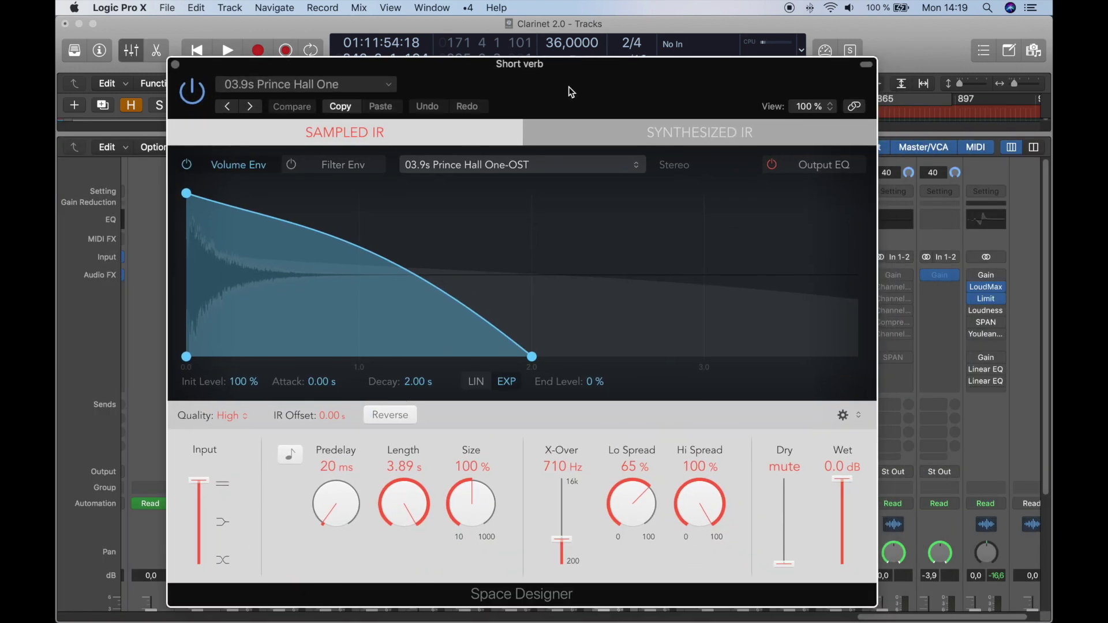
pyautogui.press('super+w')
pyautogui.click(656, 233)
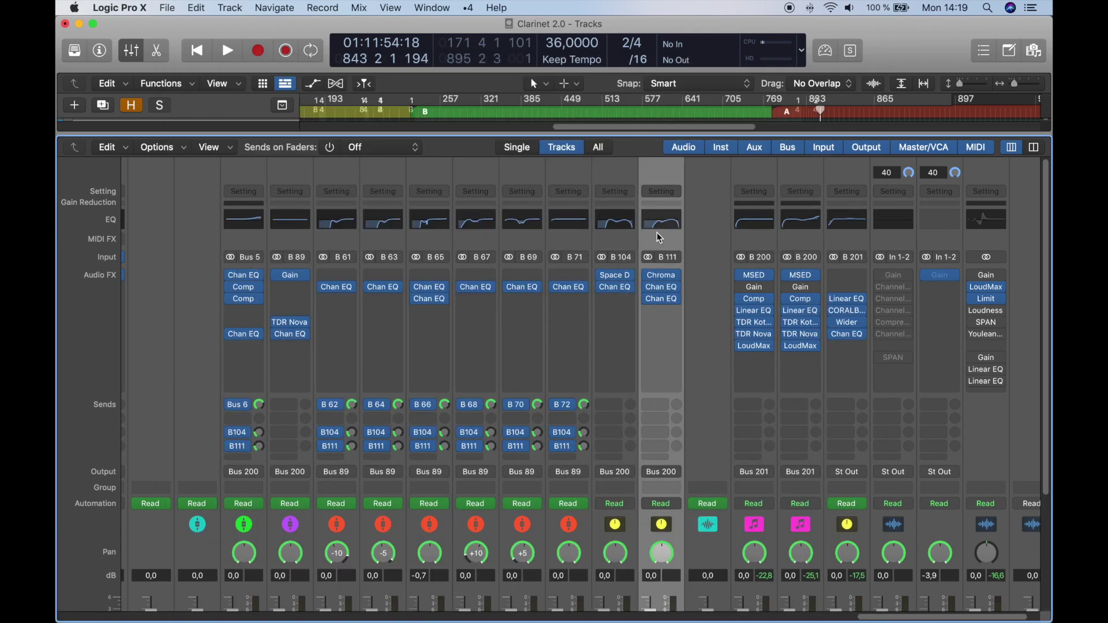
pyautogui.moveTo(797, 192); pyautogui.dragTo(623, 20)
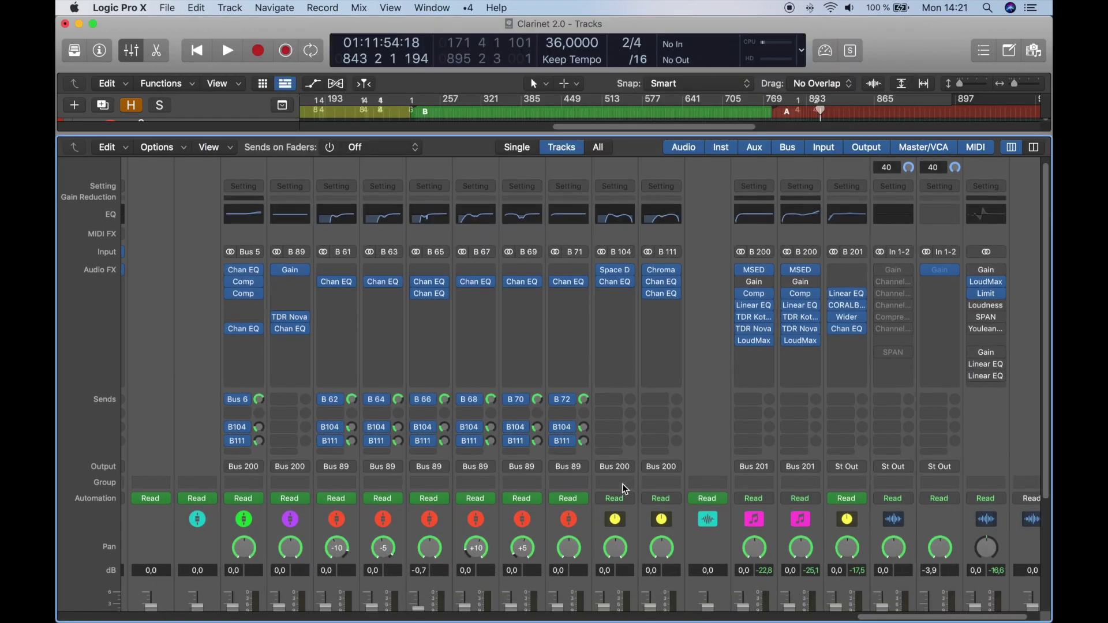
# Step: Select the V1 through SENS channel strips, and switch the selection to the CL and STR BUS strips
pyautogui.scroll(-5, 457, 449)
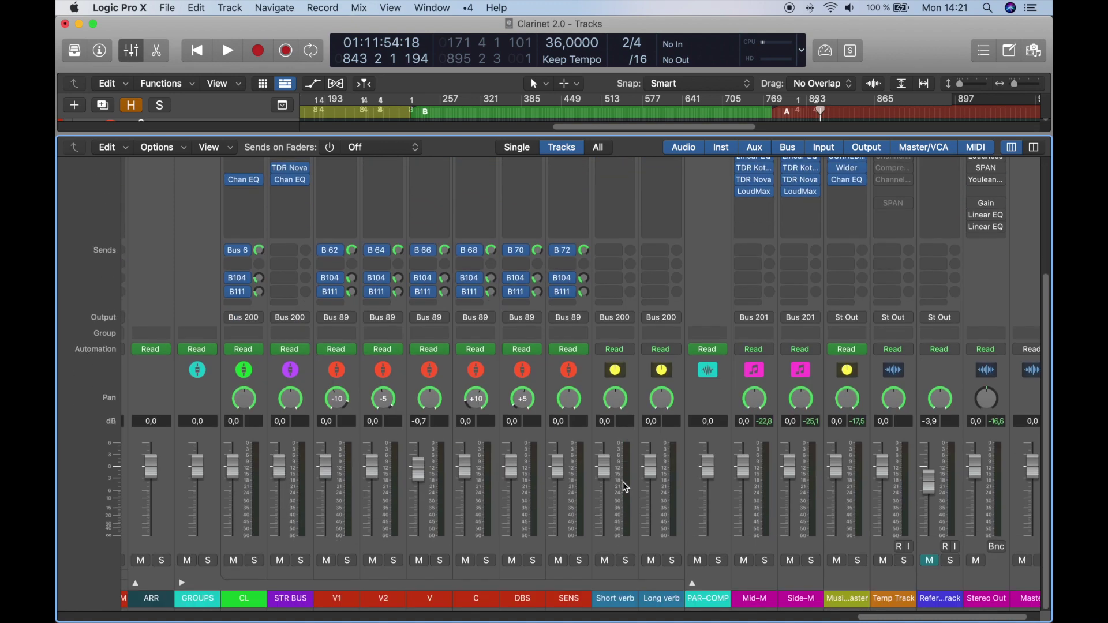
pyautogui.click(340, 372)
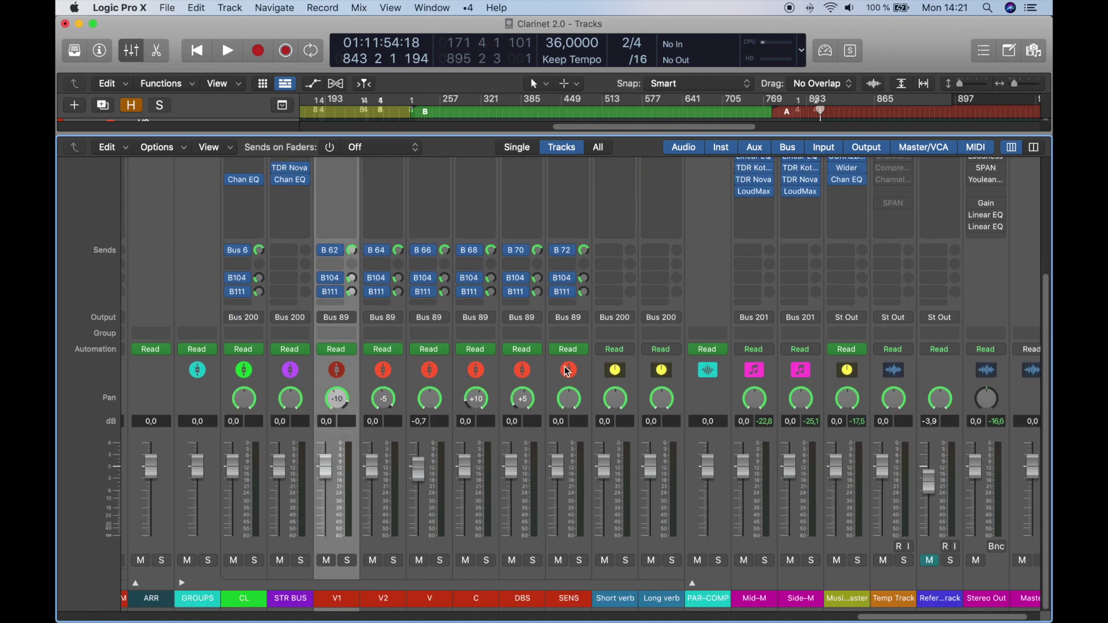
pyautogui.keyDown('shift'); pyautogui.click(561, 369); pyautogui.keyUp('shift')
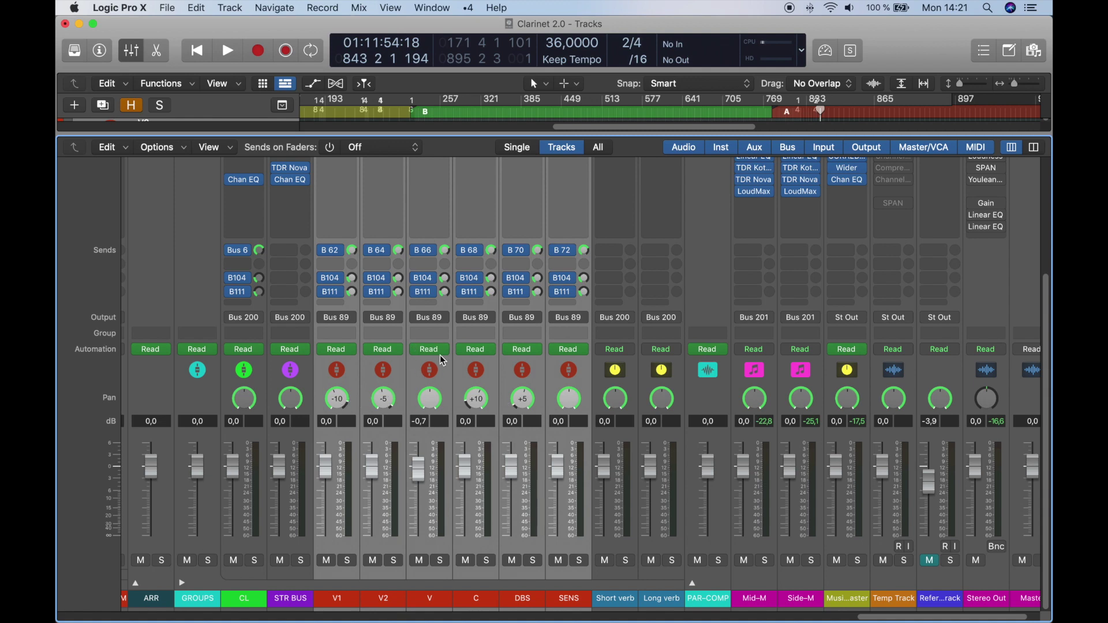
pyautogui.scroll(5, 442, 361)
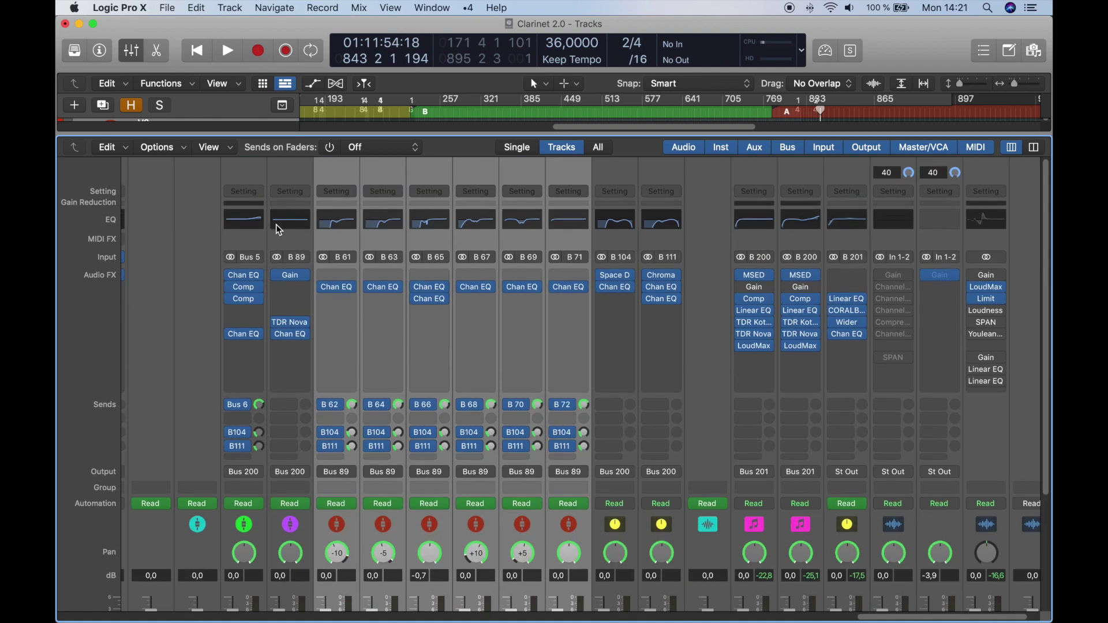
pyautogui.click(257, 243)
pyautogui.scroll(-5, 257, 277)
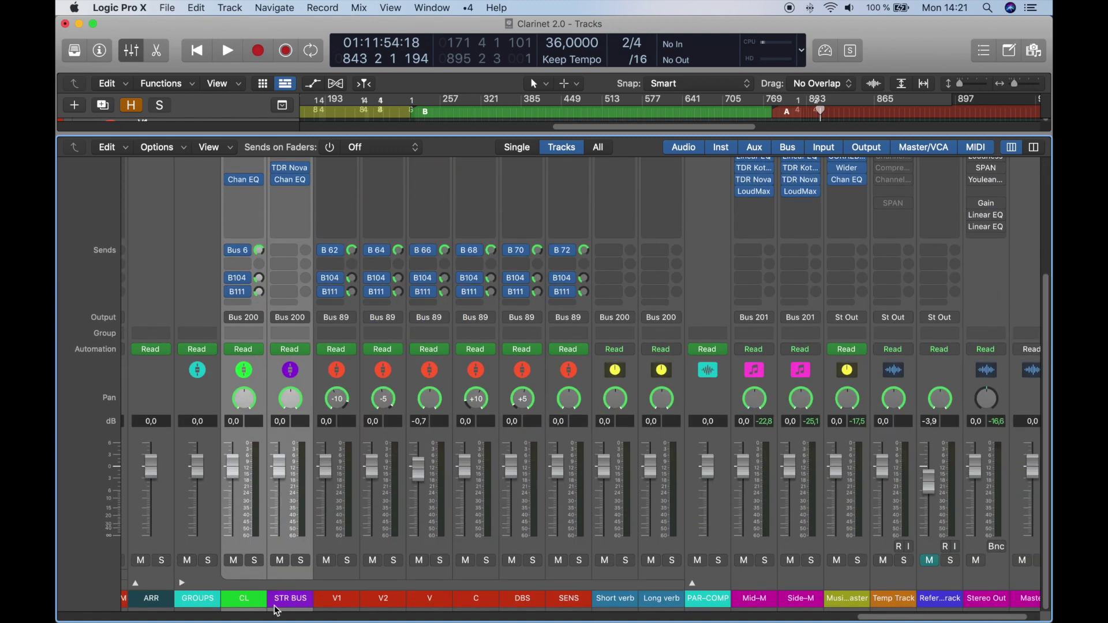
# Step: Open the TDR Nova of the STR BUS strip and check its side-chain source, leaving it on Bus 5
pyautogui.scroll(5, 315, 536)
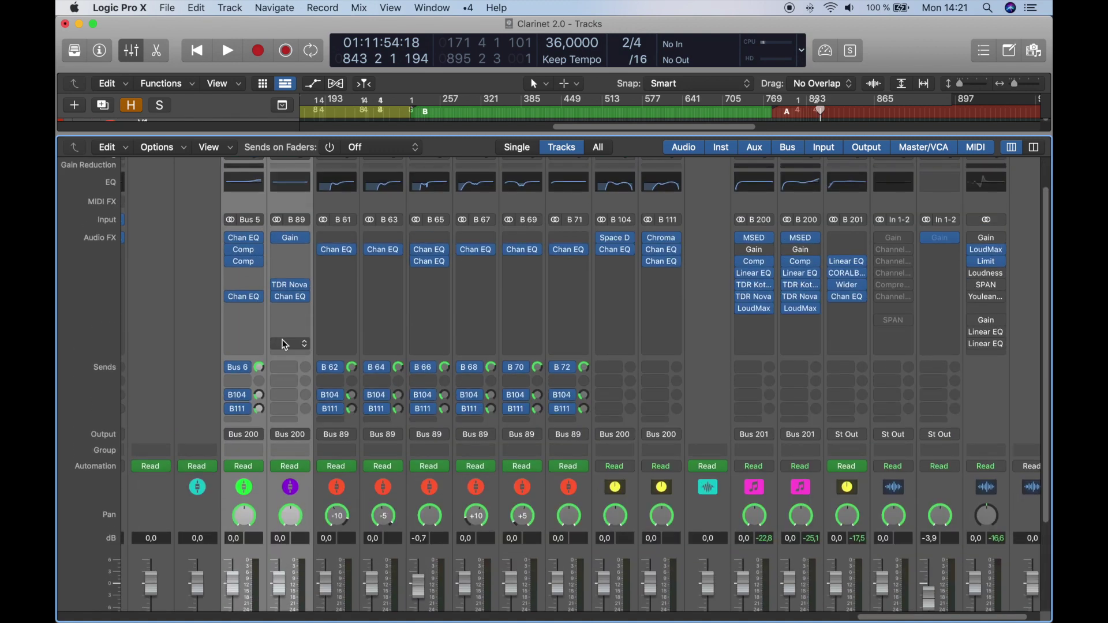
pyautogui.click(300, 283)
pyautogui.moveTo(681, 212); pyautogui.dragTo(585, 113)
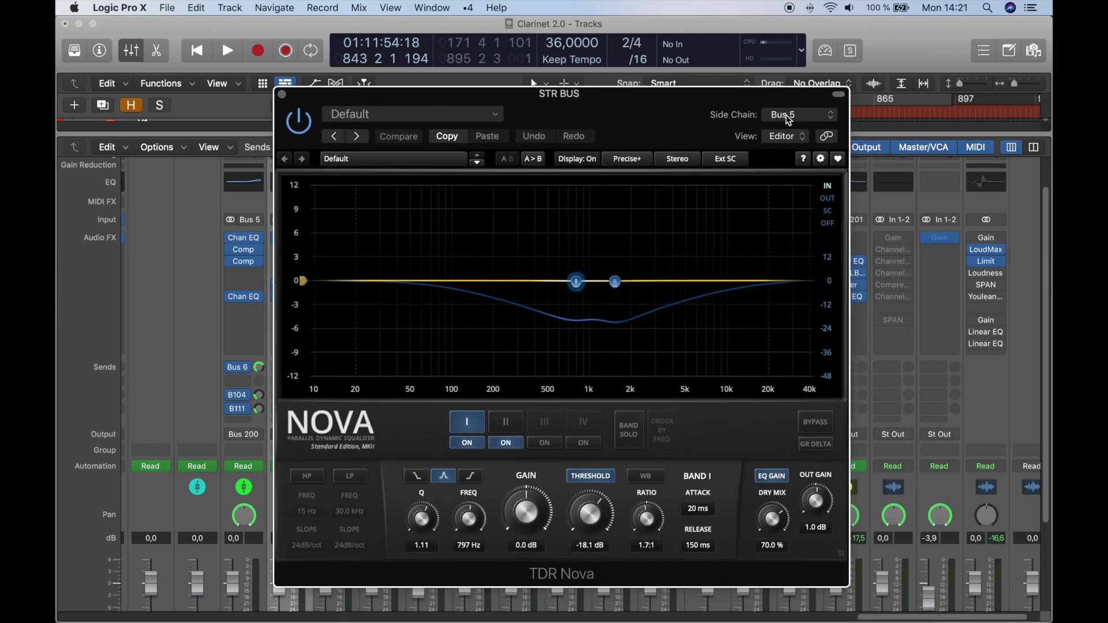
pyautogui.click(788, 117)
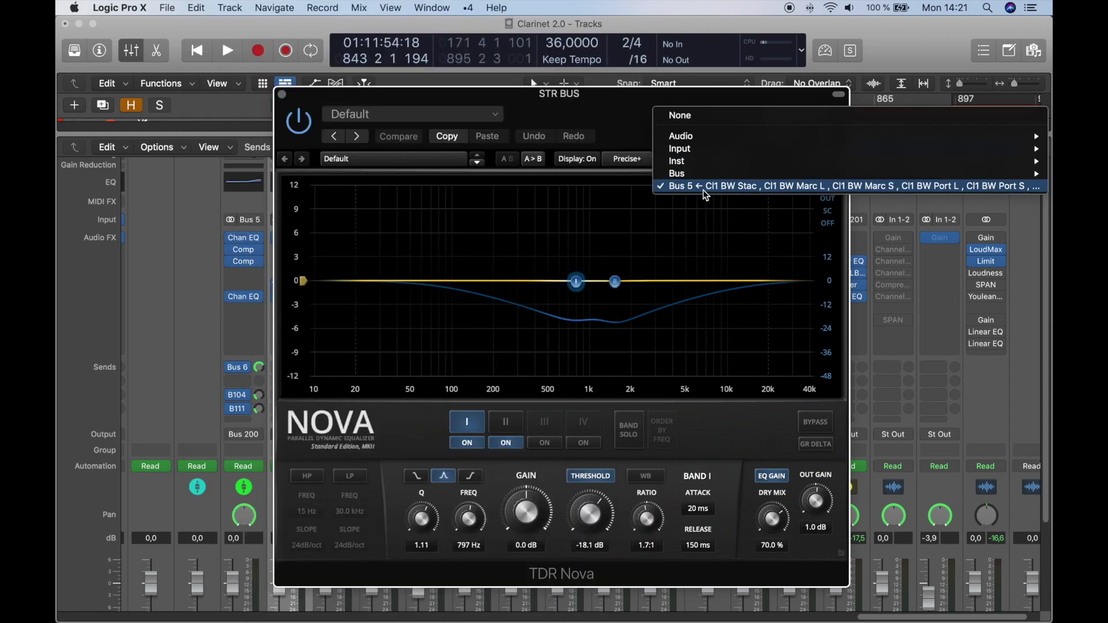
pyautogui.click(619, 97)
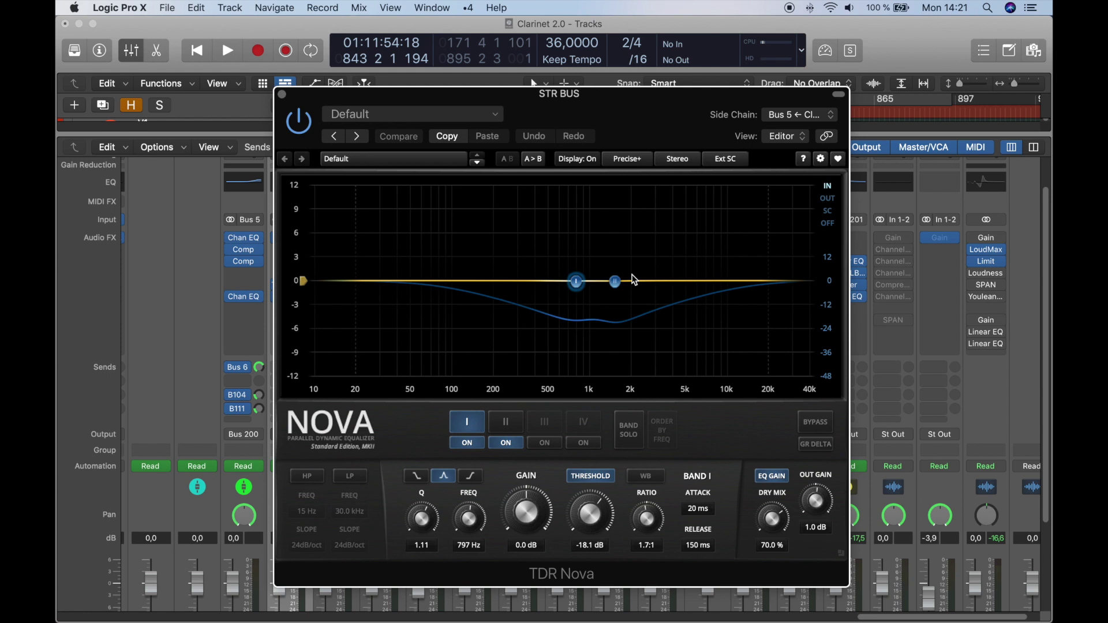
pyautogui.moveTo(649, 109); pyautogui.dragTo(646, 82)
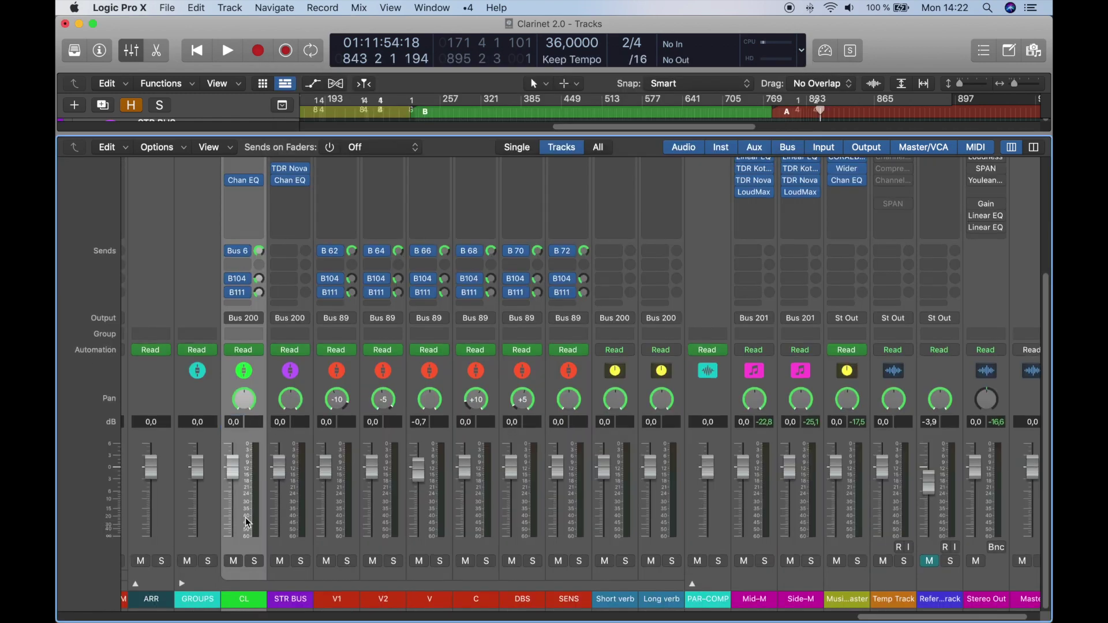
# Step: View the Side Only Channel EQ at the end of the CL strip's effects chain and close its window
pyautogui.scroll(5, 246, 519)
pyautogui.click(244, 284)
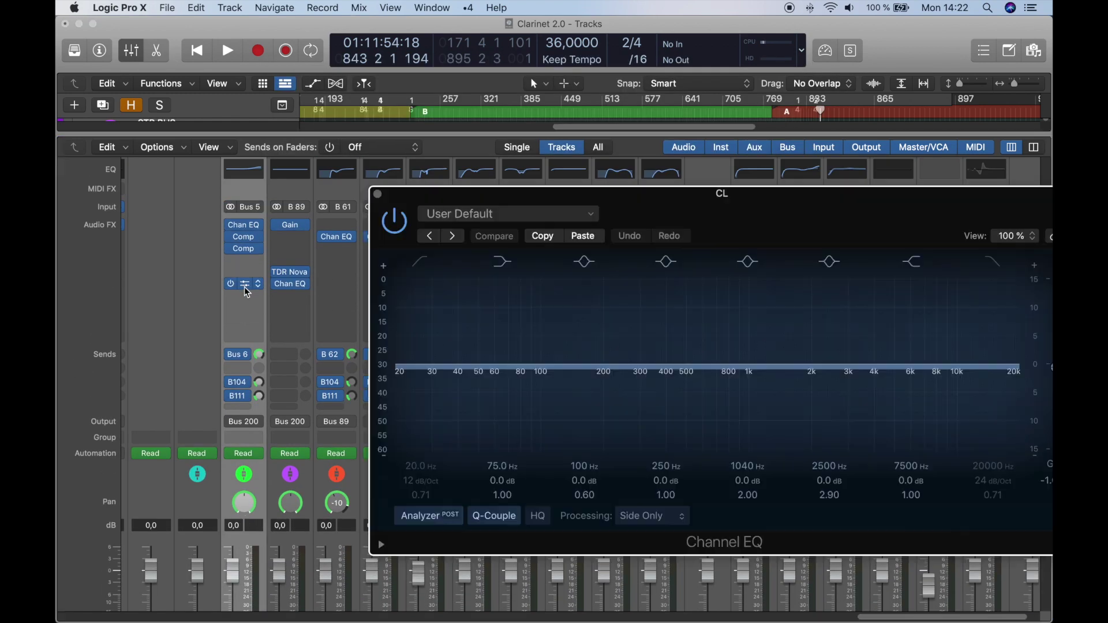
pyautogui.moveTo(728, 211); pyautogui.dragTo(622, 143)
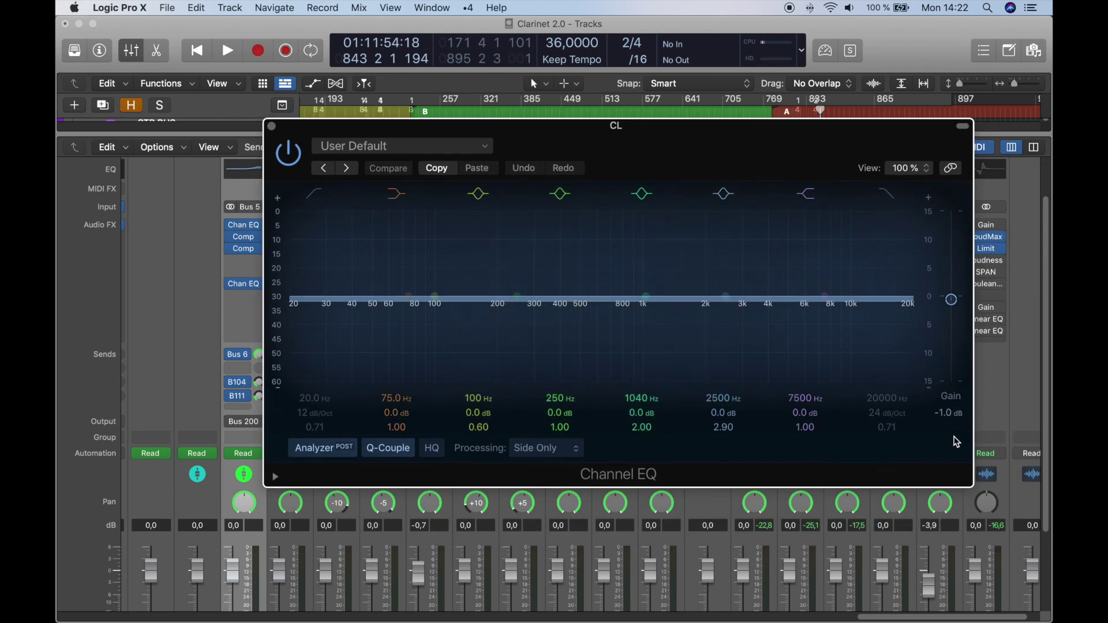
pyautogui.click(271, 126)
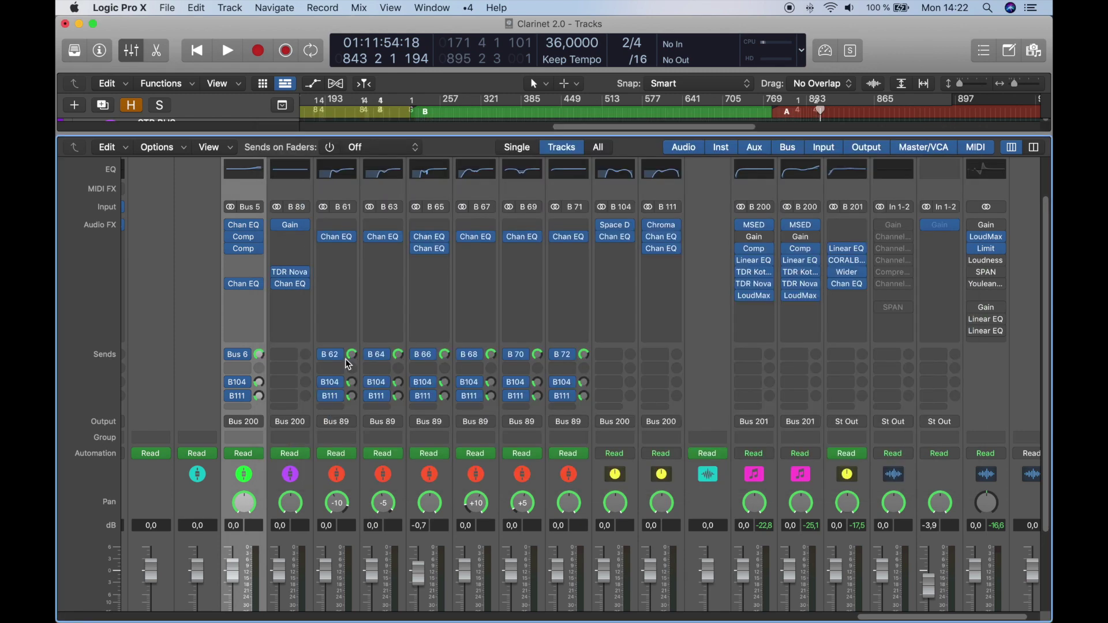
# Step: Select the STR BUS strip and view its Mid Only Channel EQ
pyautogui.scroll(-4, 356, 496)
pyautogui.click(298, 547)
pyautogui.scroll(5, 297, 519)
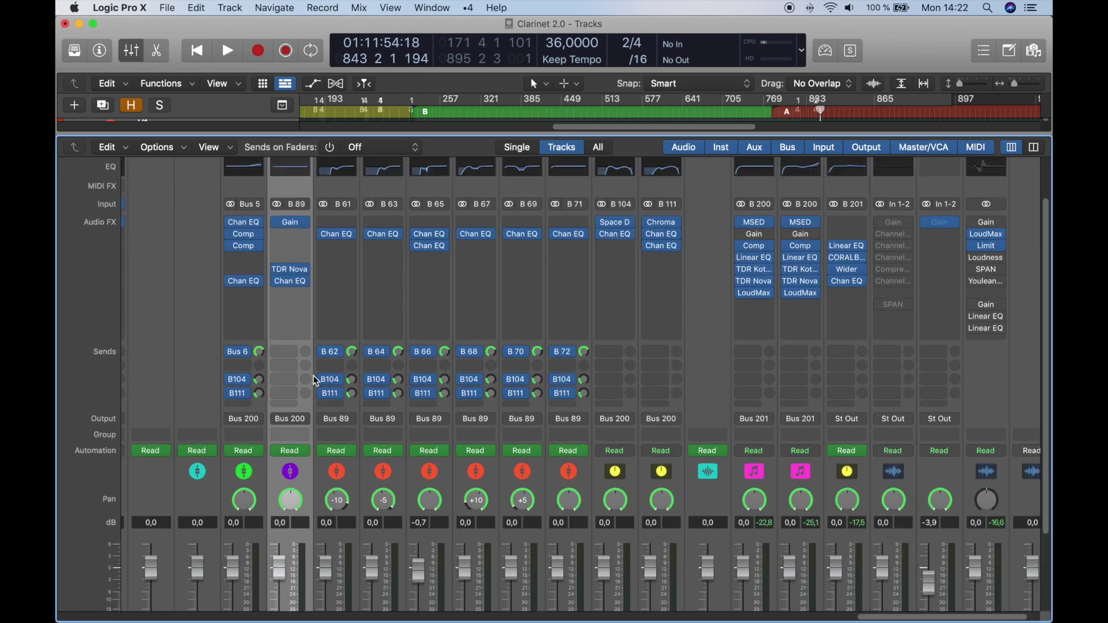
pyautogui.click(293, 294)
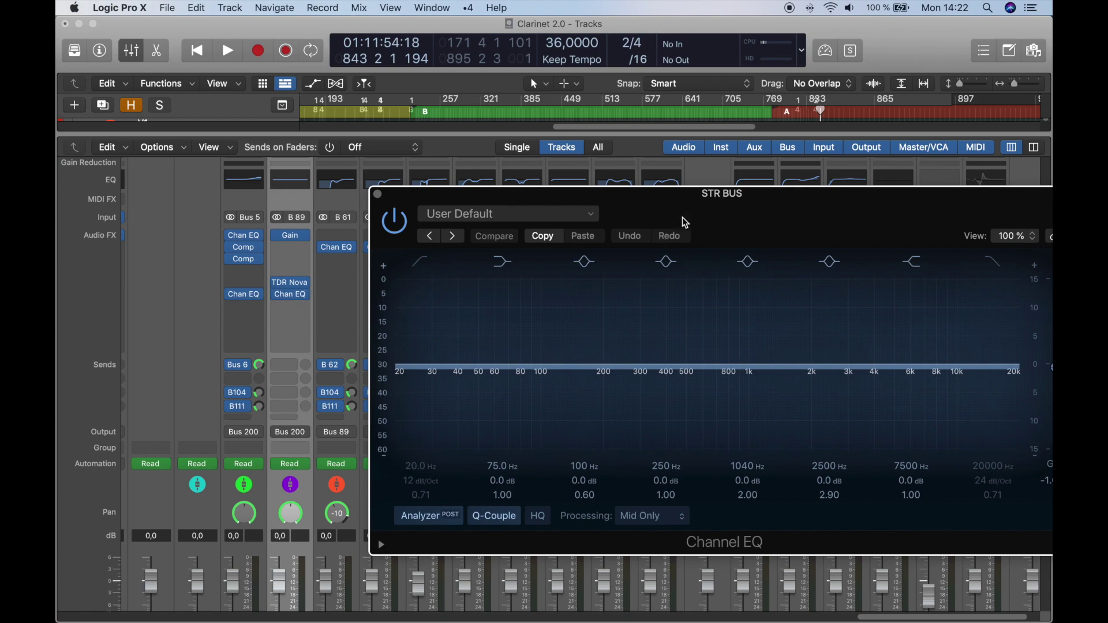
pyautogui.moveTo(681, 215); pyautogui.dragTo(555, 123)
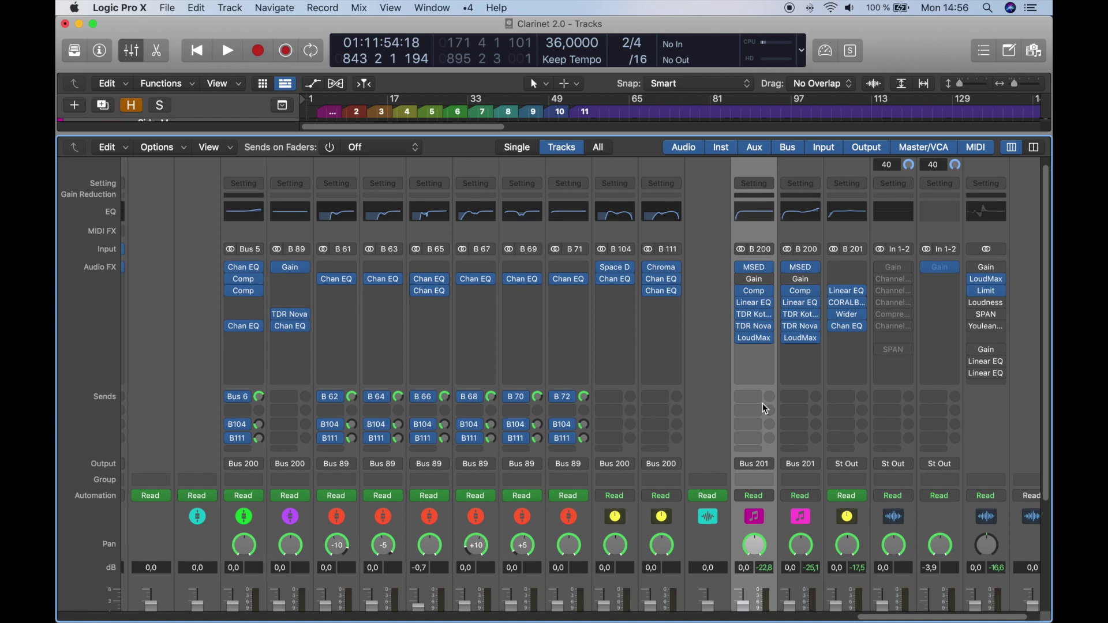
# Step: Select the Mid-M and Side-M channel strips together and show their effects chains
pyautogui.scroll(-5, 761, 408)
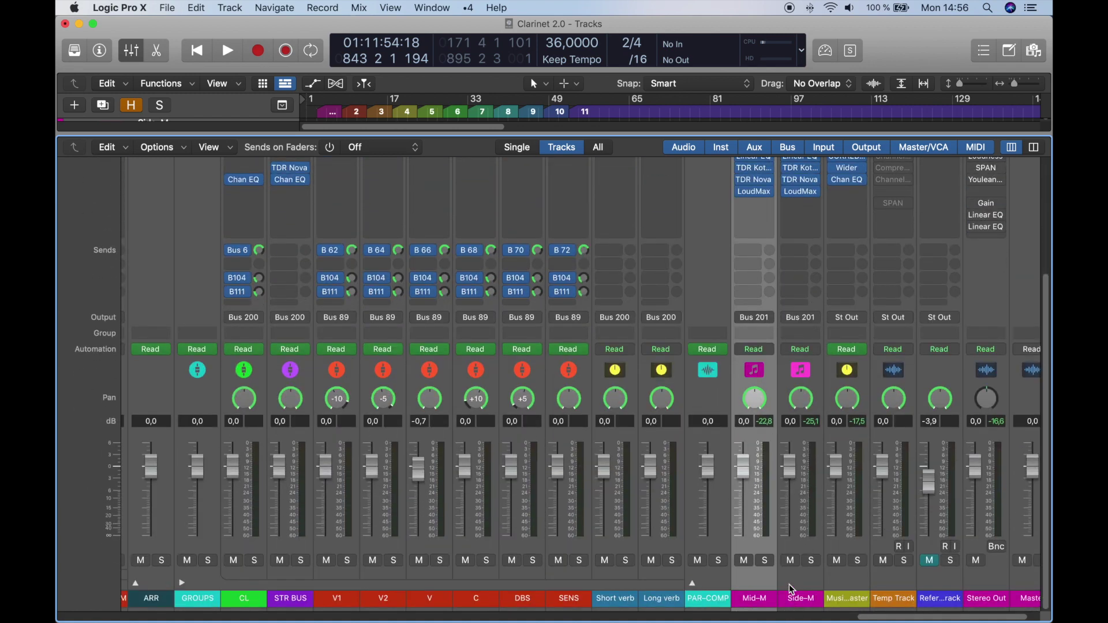
pyautogui.click(808, 522)
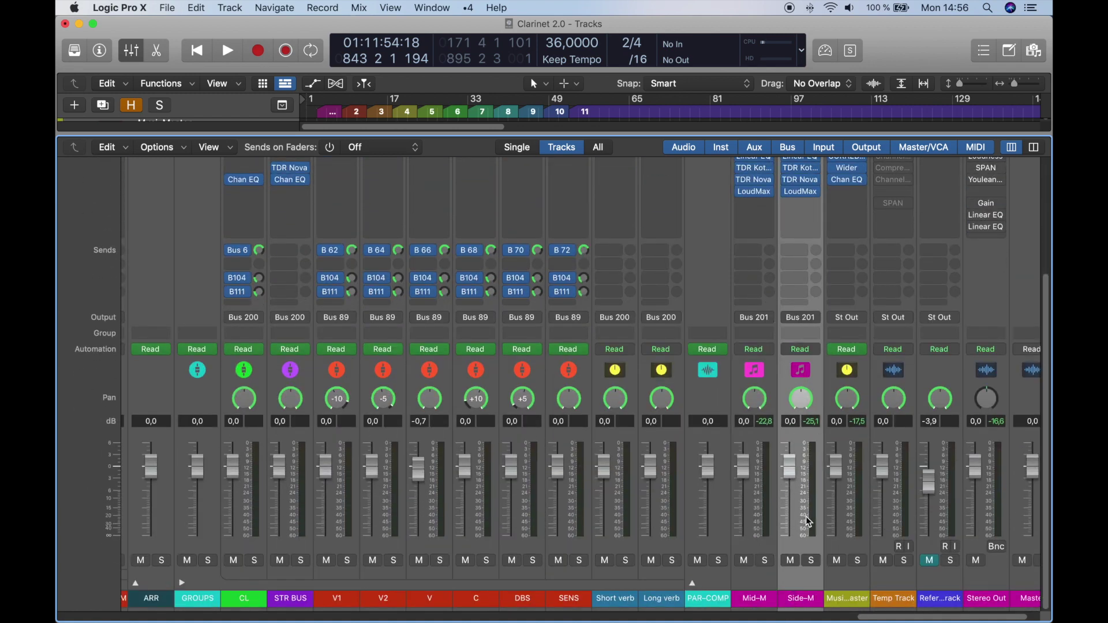
pyautogui.click(756, 524)
pyautogui.keyDown('shift'); pyautogui.click(807, 524); pyautogui.keyUp('shift')
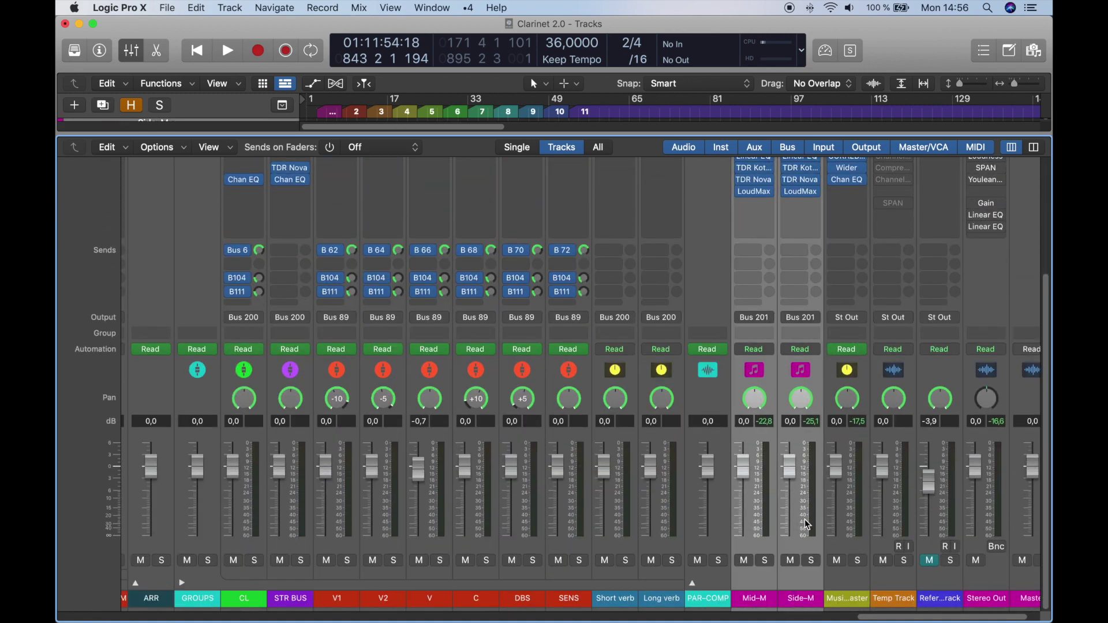
pyautogui.scroll(5, 806, 523)
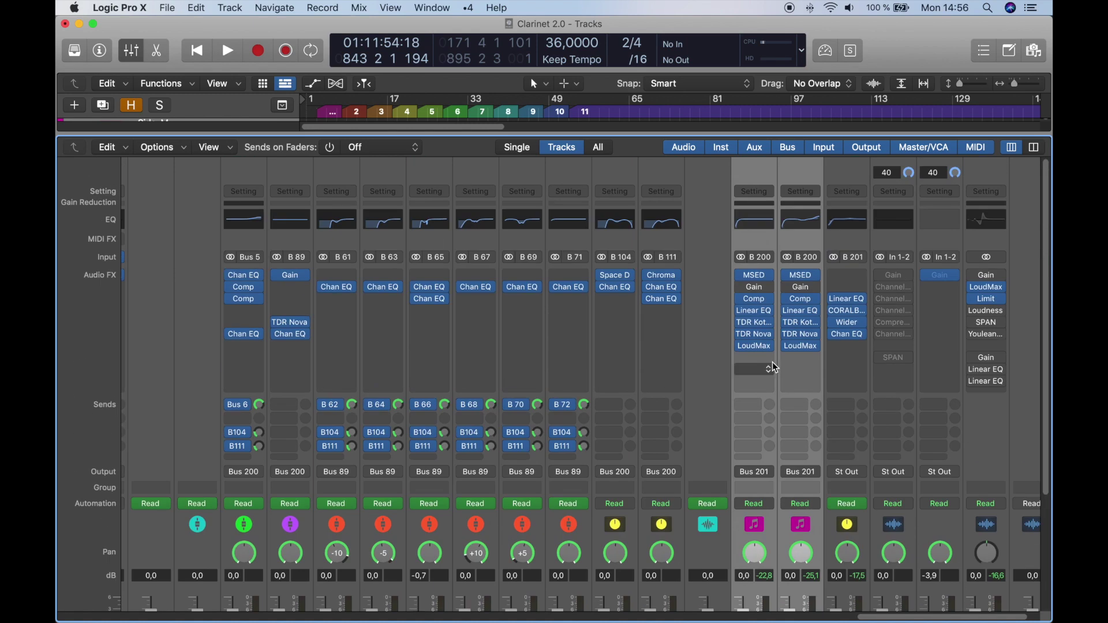
# Step: Compare the Compressor settings of the Mid-M and Side-M strips with both windows open, and close them
pyautogui.keyDown('shift'); pyautogui.click(794, 246); pyautogui.keyUp('shift')
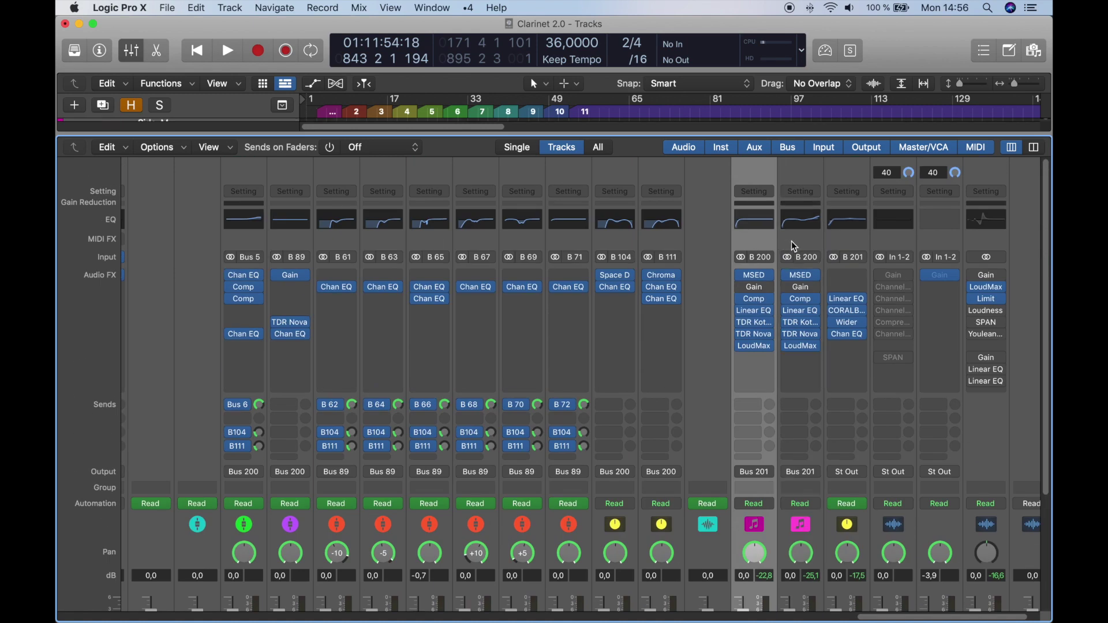
pyautogui.press('v')
pyautogui.moveTo(574, 88); pyautogui.dragTo(523, 42)
pyautogui.click(802, 236)
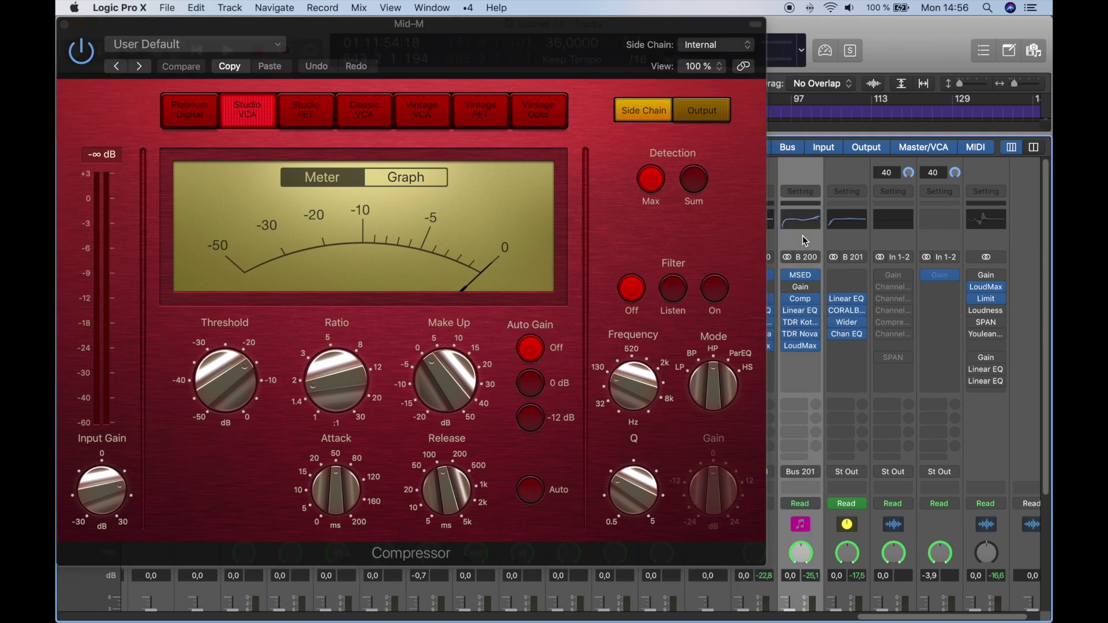
pyautogui.press('v')
pyautogui.moveTo(797, 101); pyautogui.dragTo(808, 77)
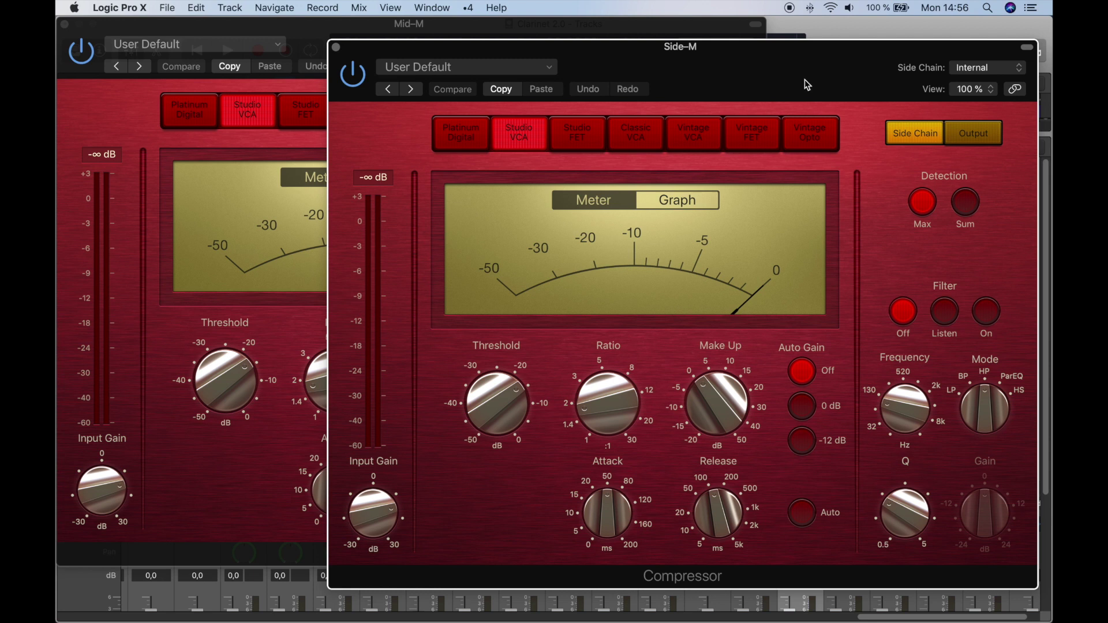
pyautogui.press('super+w')
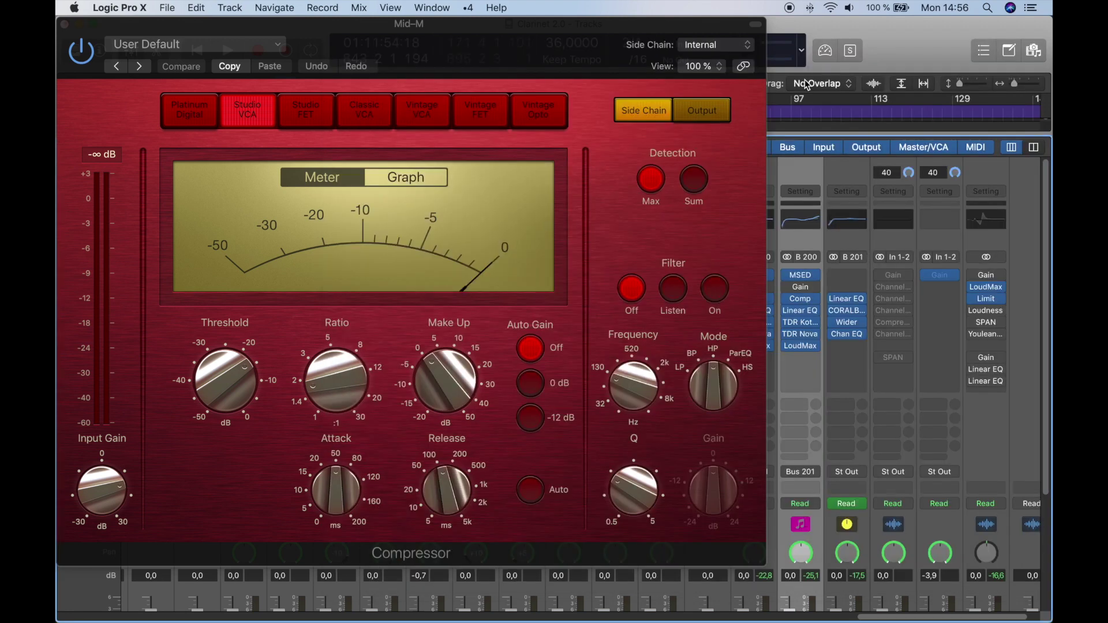
pyautogui.press('super+w')
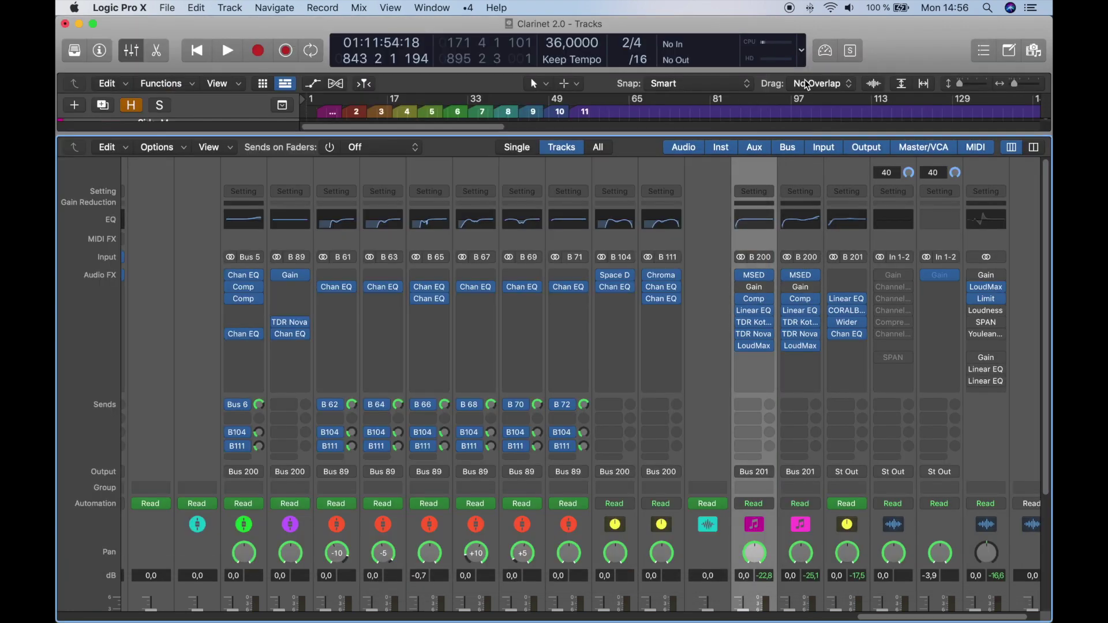
# Step: View the Linear Phase EQ of the Mid-M strip and hide its window
pyautogui.press('v')
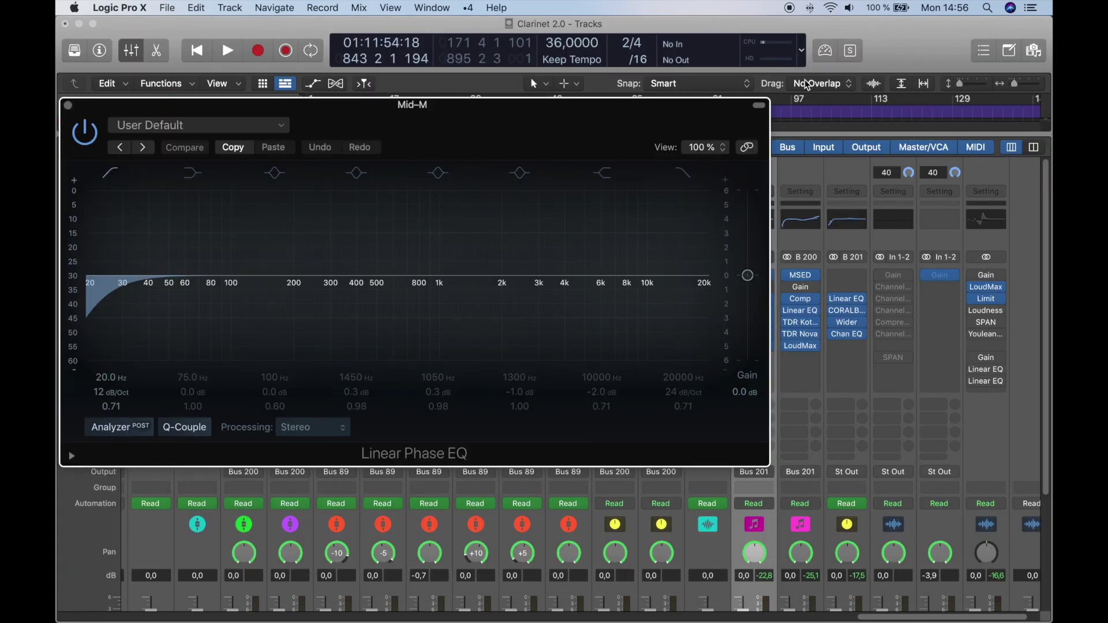
pyautogui.press('Right')
pyautogui.press('v')
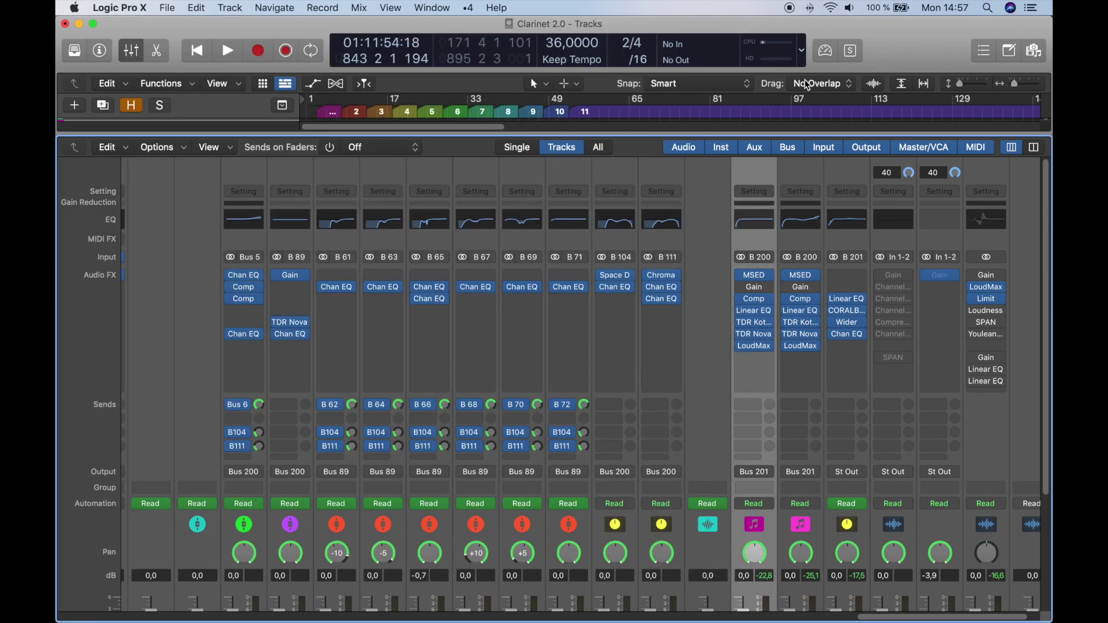
# Step: View the TDR Kotelnikov of the Mid-M strip, close it, and open the one on the Side-M strip
pyautogui.press('v')
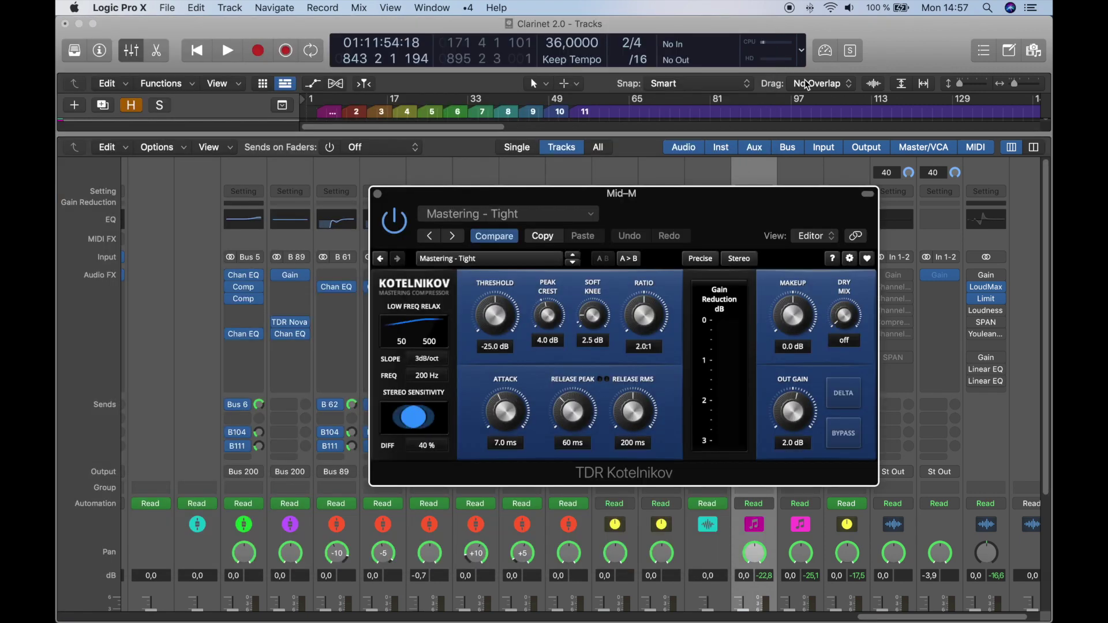
pyautogui.press('super+w')
pyautogui.press('Down')
pyautogui.press('v')
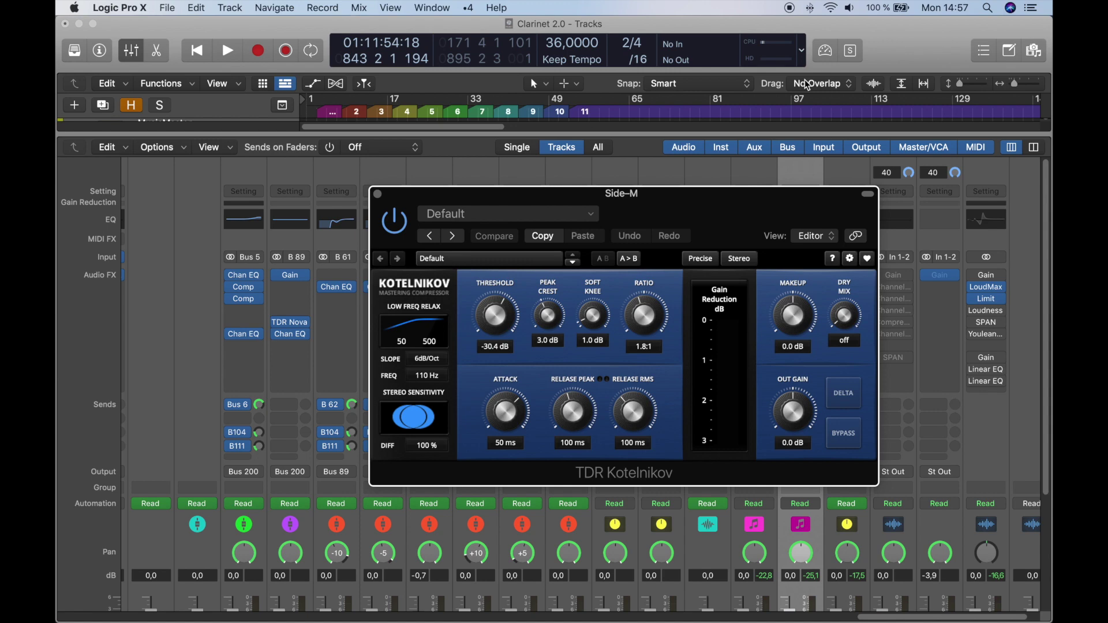
# Step: Compare the TDR Nova settings of the Mid-M and Side-M strips with both windows side by side, and hide them
pyautogui.press('v')
pyautogui.press('Left')
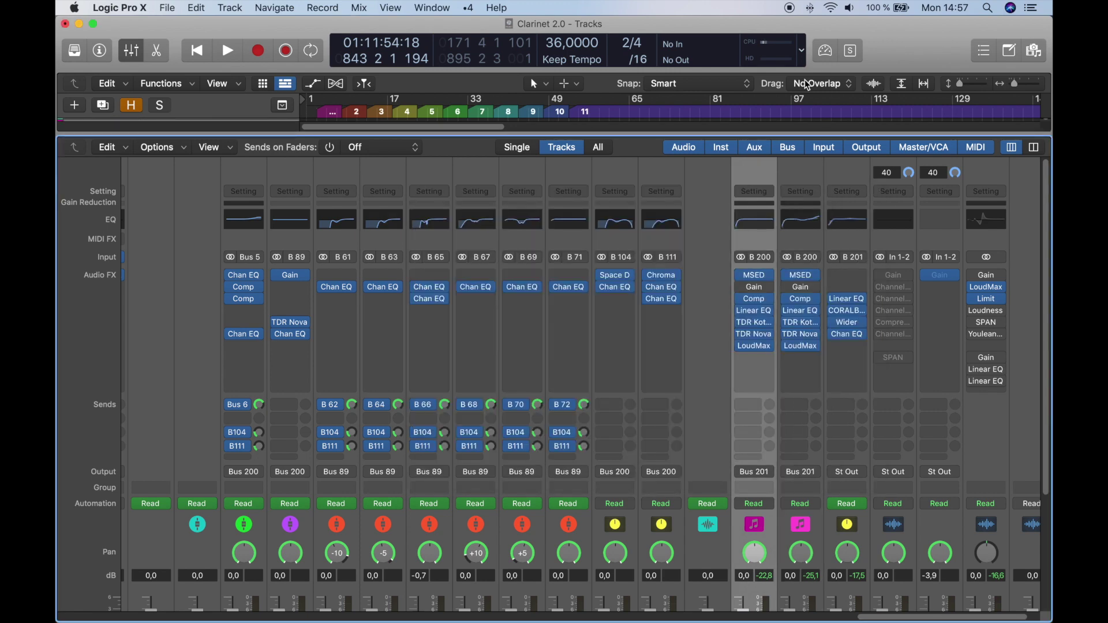
pyautogui.press('v')
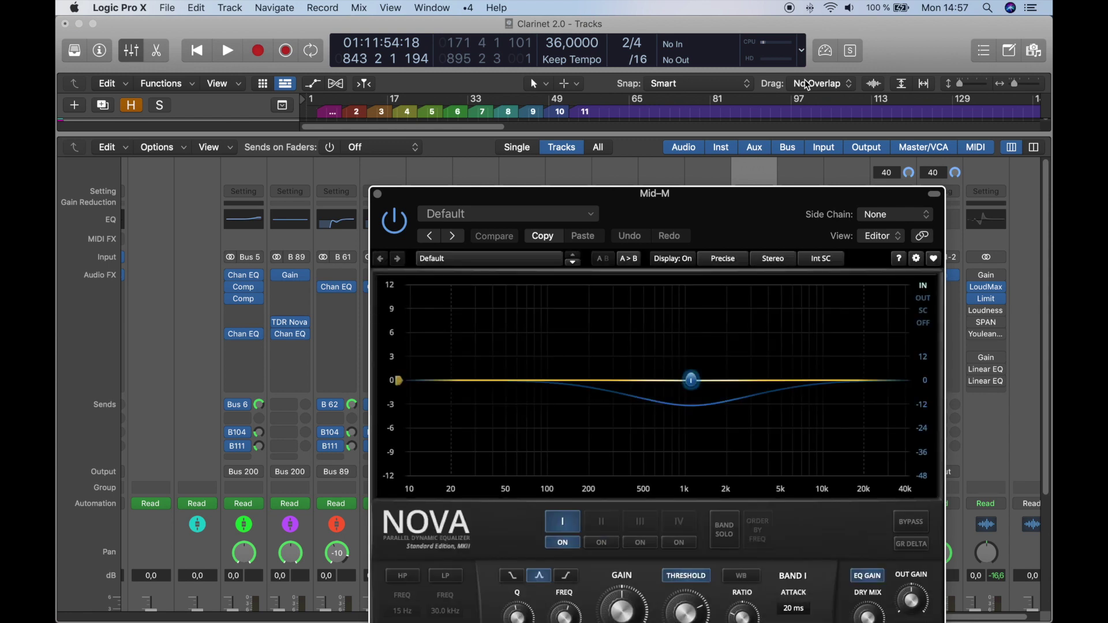
pyautogui.moveTo(729, 217); pyautogui.dragTo(484, 61)
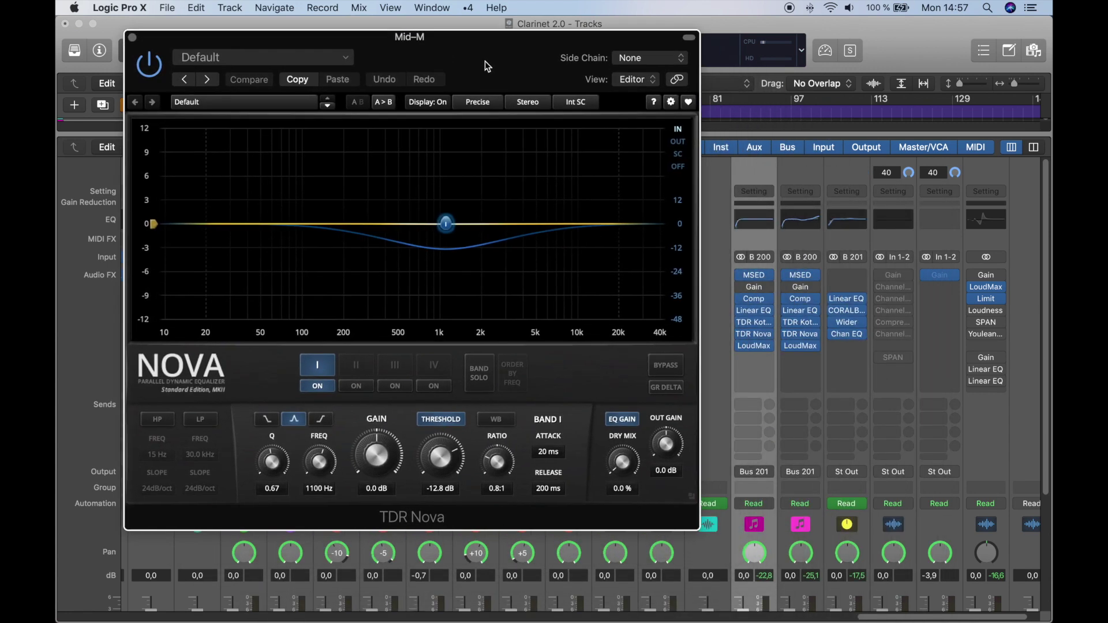
pyautogui.press('Right')
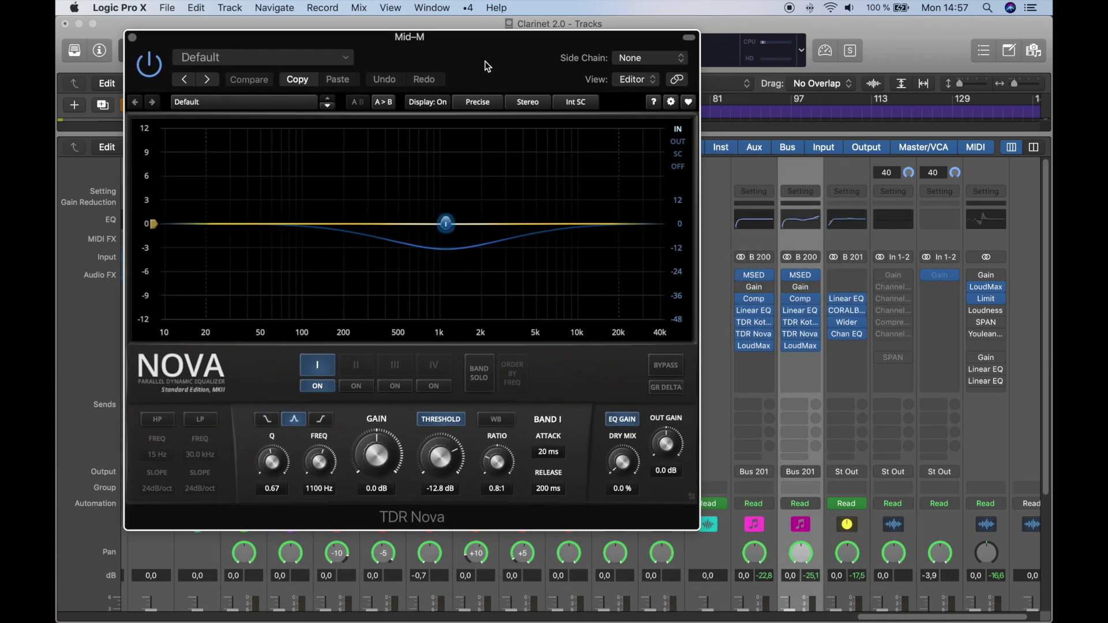
pyautogui.press('v')
pyautogui.moveTo(729, 227); pyautogui.dragTo(783, 162)
pyautogui.moveTo(518, 55); pyautogui.dragTo(455, 84)
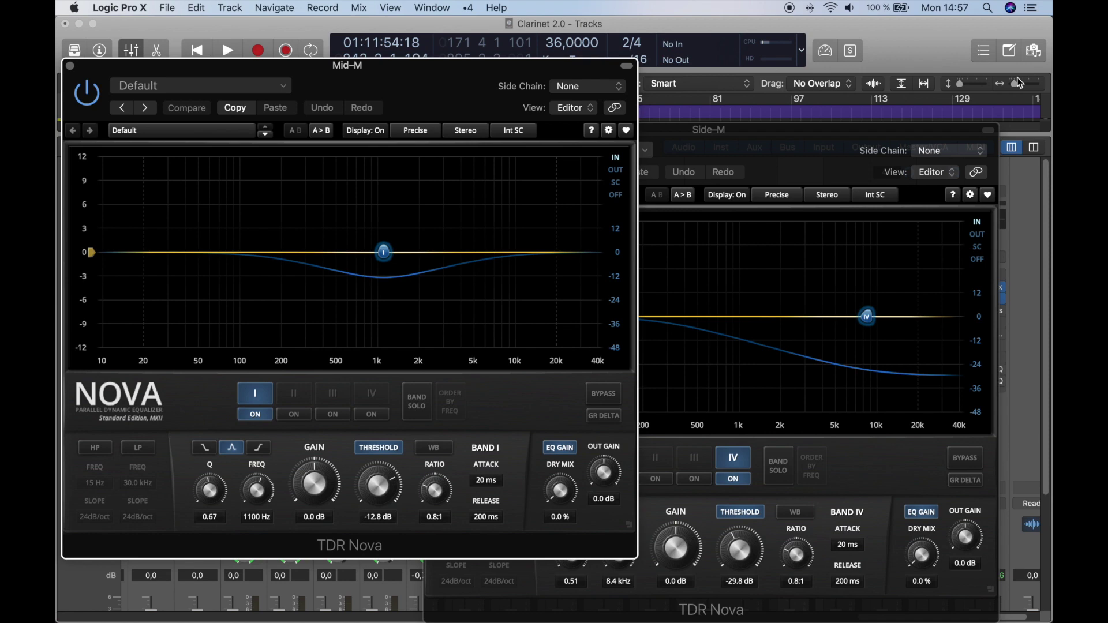
pyautogui.press('v')
# Step: View the LoudMax limiters of the Mid-M and Side-M strips and hide their windows
pyautogui.press('v')
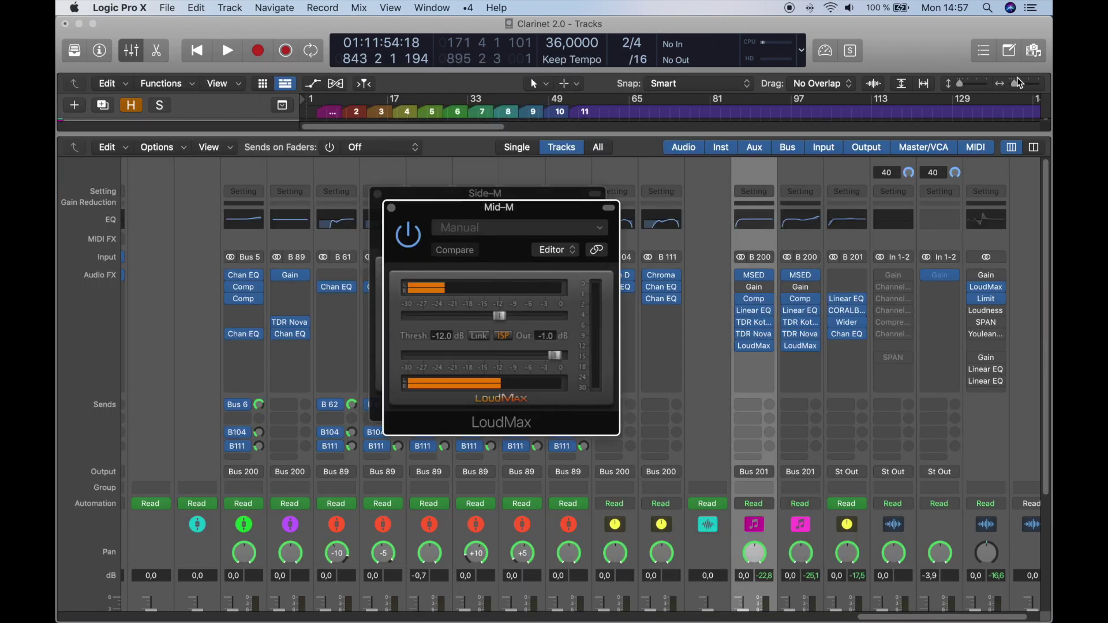
pyautogui.click(798, 168)
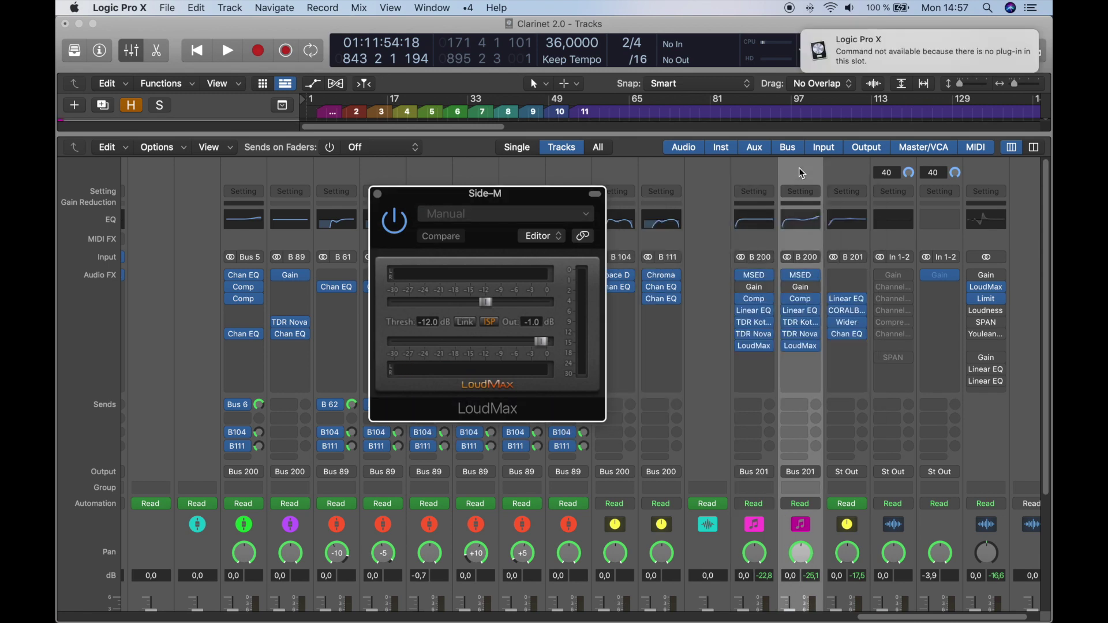
pyautogui.press('v')
# Step: Select the MusicMaster strip, view its Linear Phase EQ, and close the window
pyautogui.press('Right')
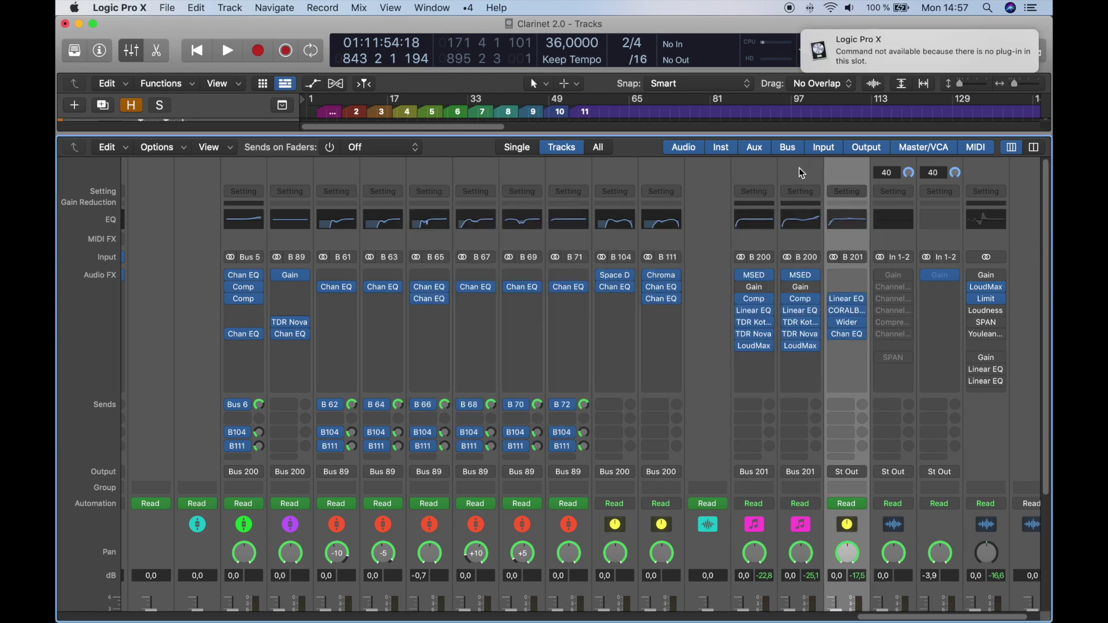
pyautogui.press('v')
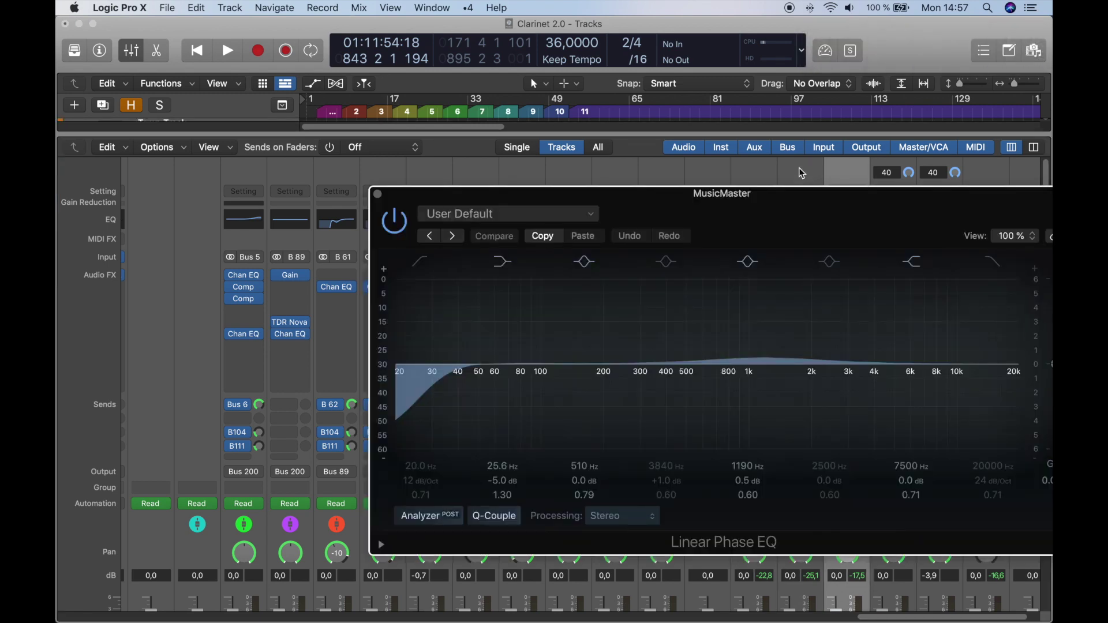
pyautogui.moveTo(794, 211); pyautogui.dragTo(494, 95)
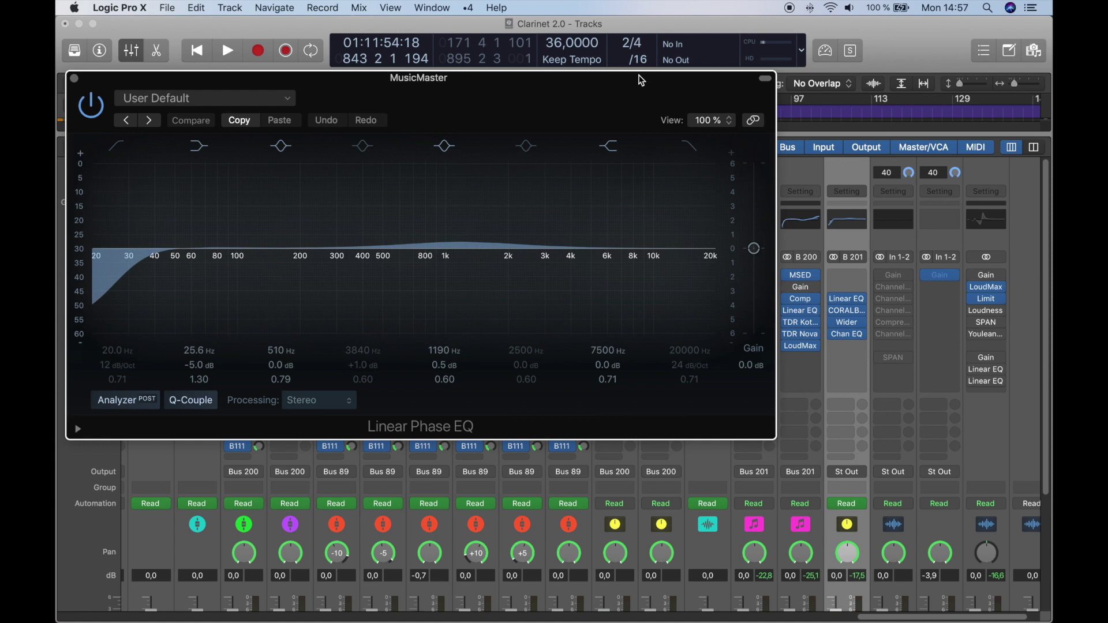
pyautogui.press('super+w')
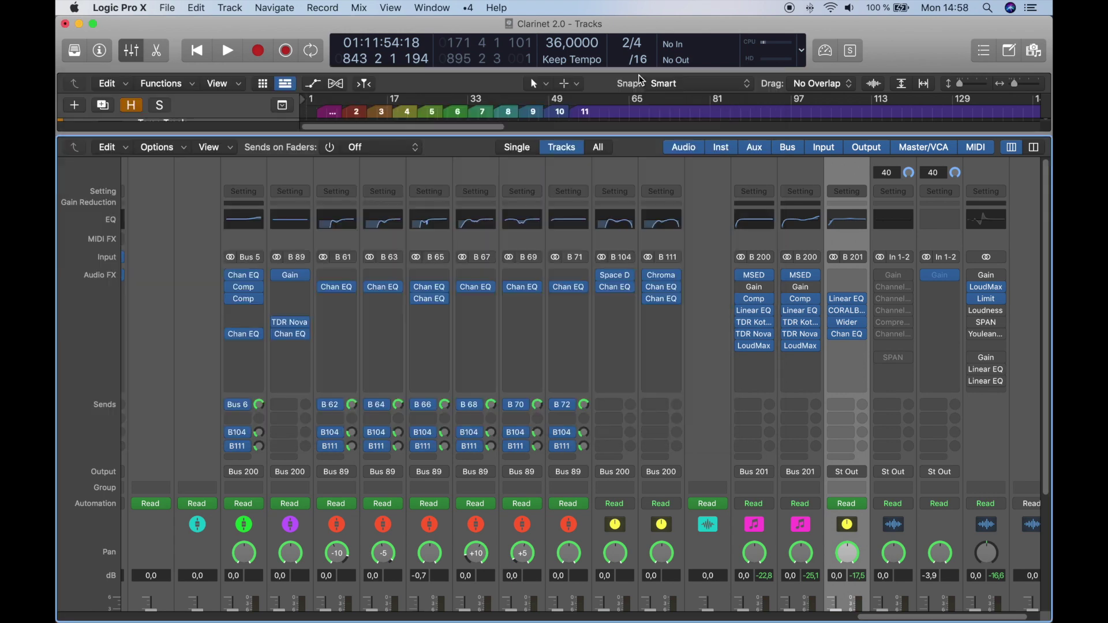
# Step: View the CORALBAXTERZL equalizer and the Wider plug-in of the MusicMaster strip, closing each window
pyautogui.press('v')
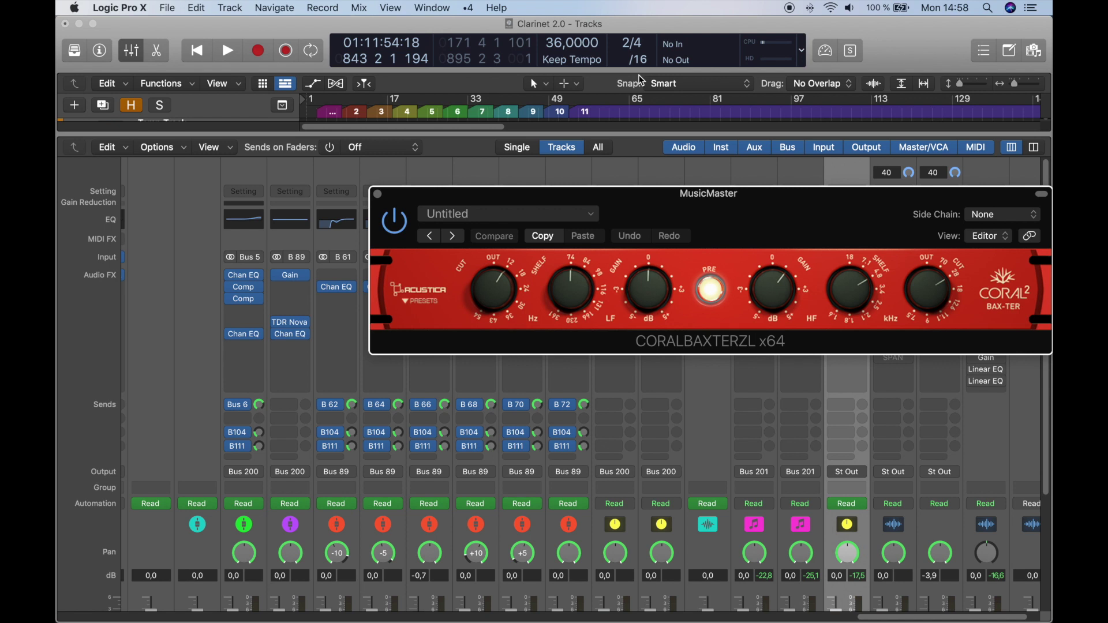
pyautogui.moveTo(706, 198); pyautogui.dragTo(527, 134)
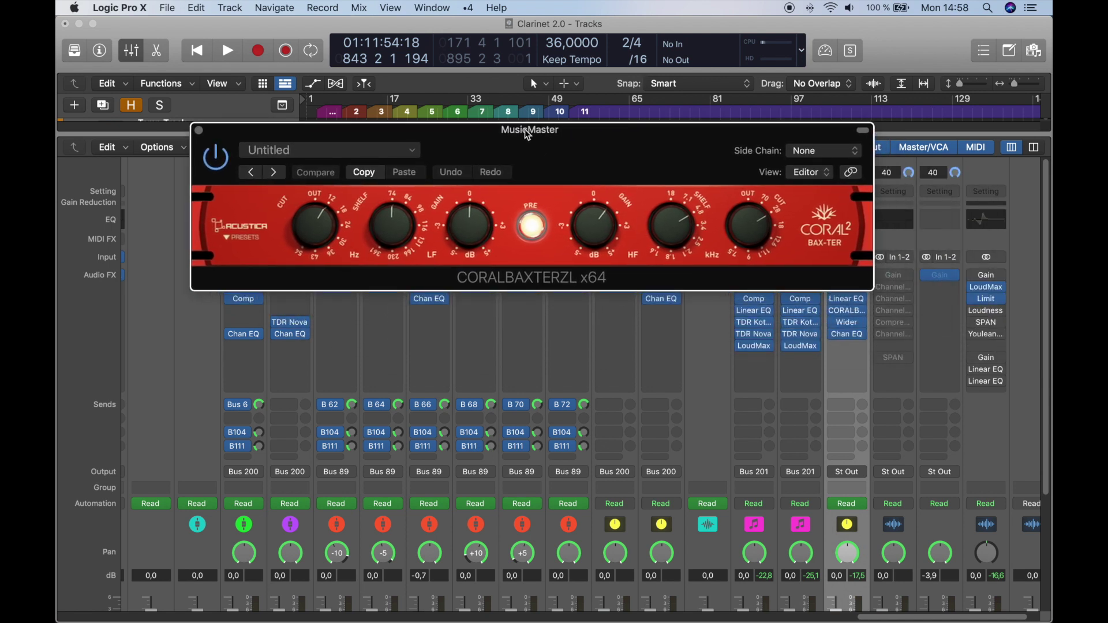
pyautogui.press('super+w')
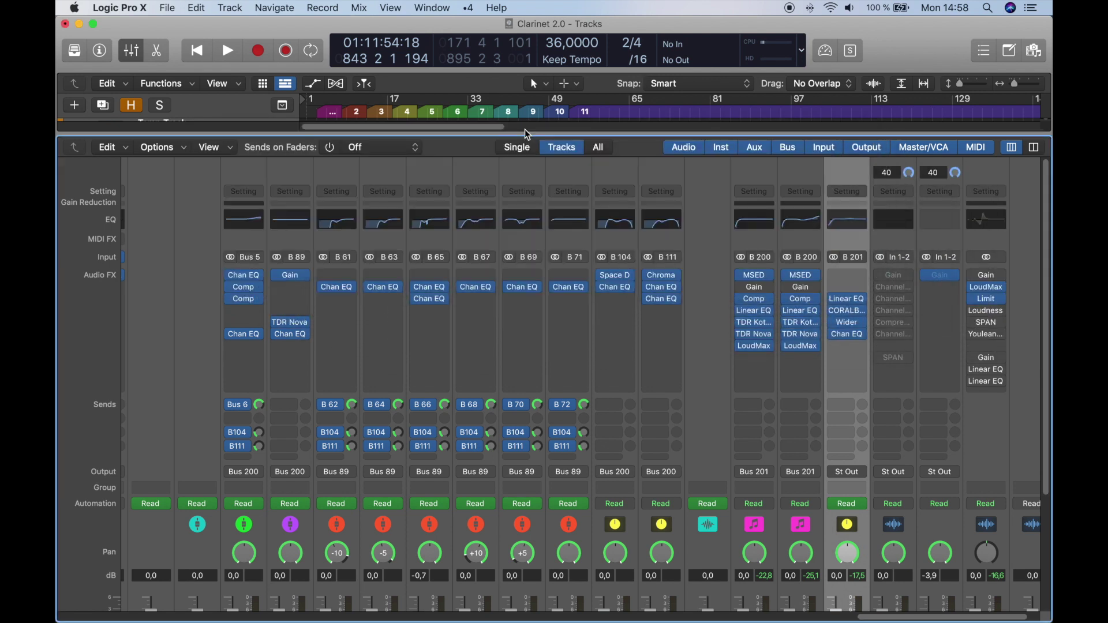
pyautogui.press('v')
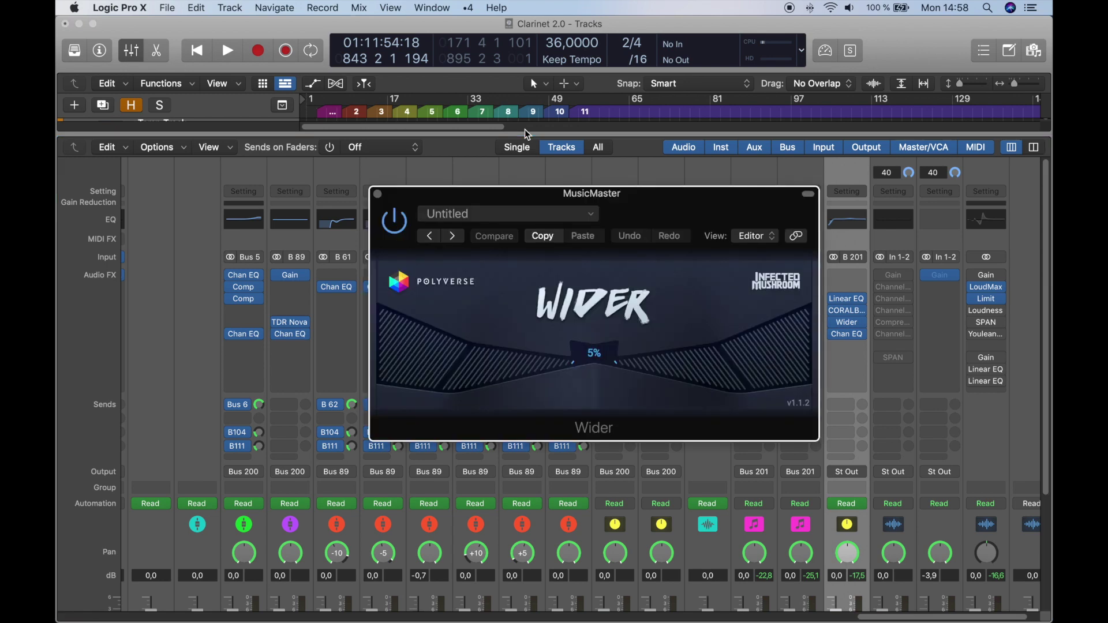
pyautogui.press('super+w')
# Step: View the side-only Channel EQ of the MusicMaster strip and close it
pyautogui.press('v')
pyautogui.moveTo(739, 202); pyautogui.dragTo(602, 102)
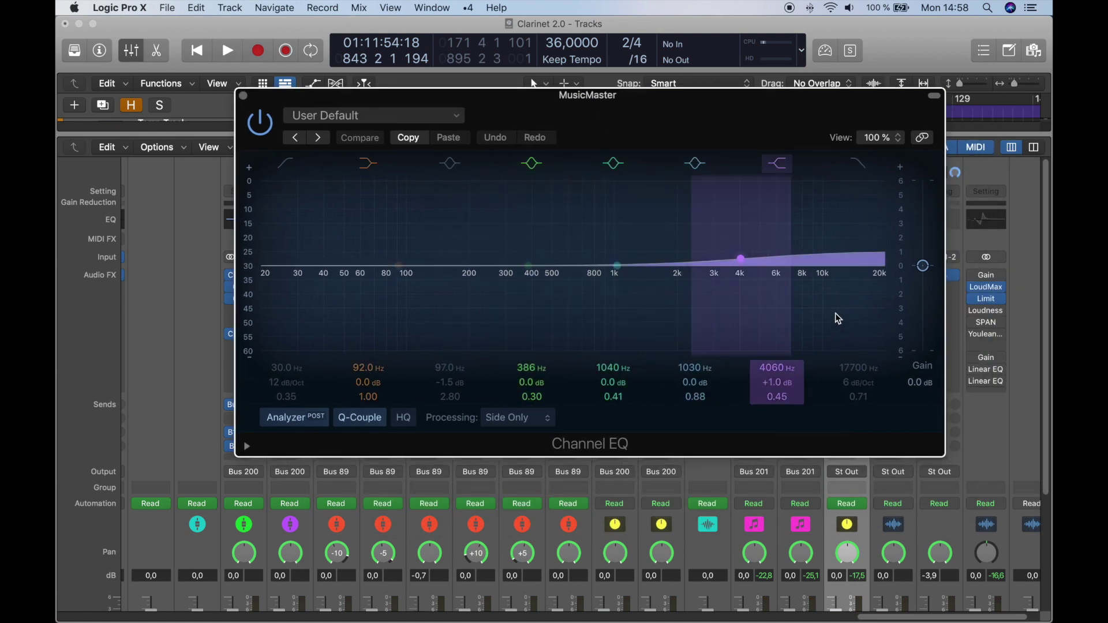
pyautogui.press('super+w')
# Step: Select the Stereo Out strip and show its LoudMax and Limiter windows together, arranged so both can be read
pyautogui.click(1004, 370)
pyautogui.scroll(-5, 1004, 370)
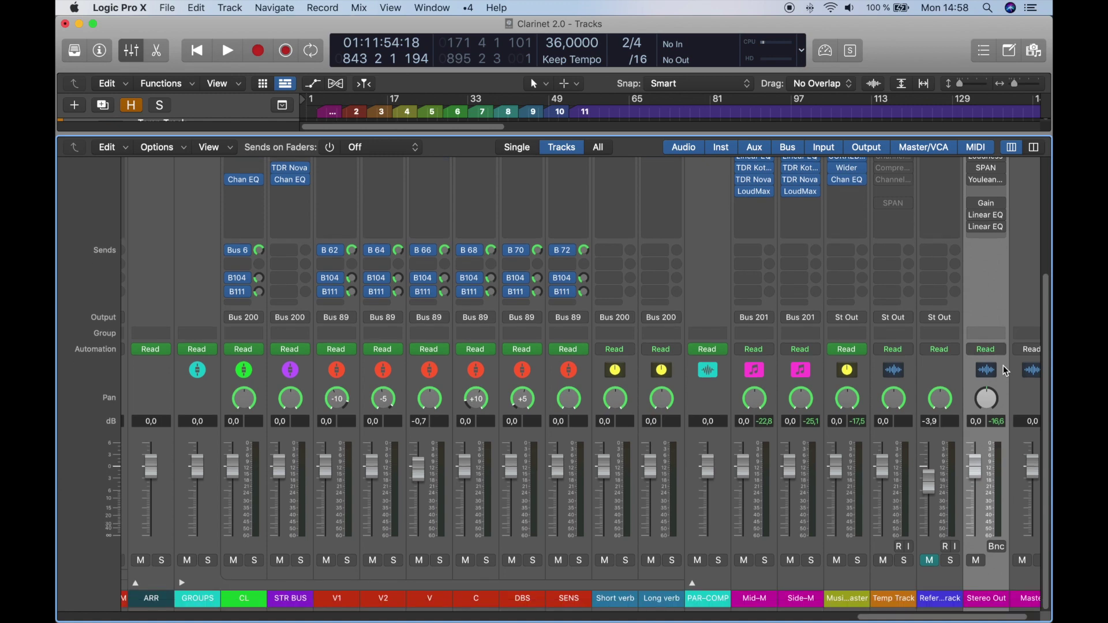
pyautogui.scroll(5, 1006, 369)
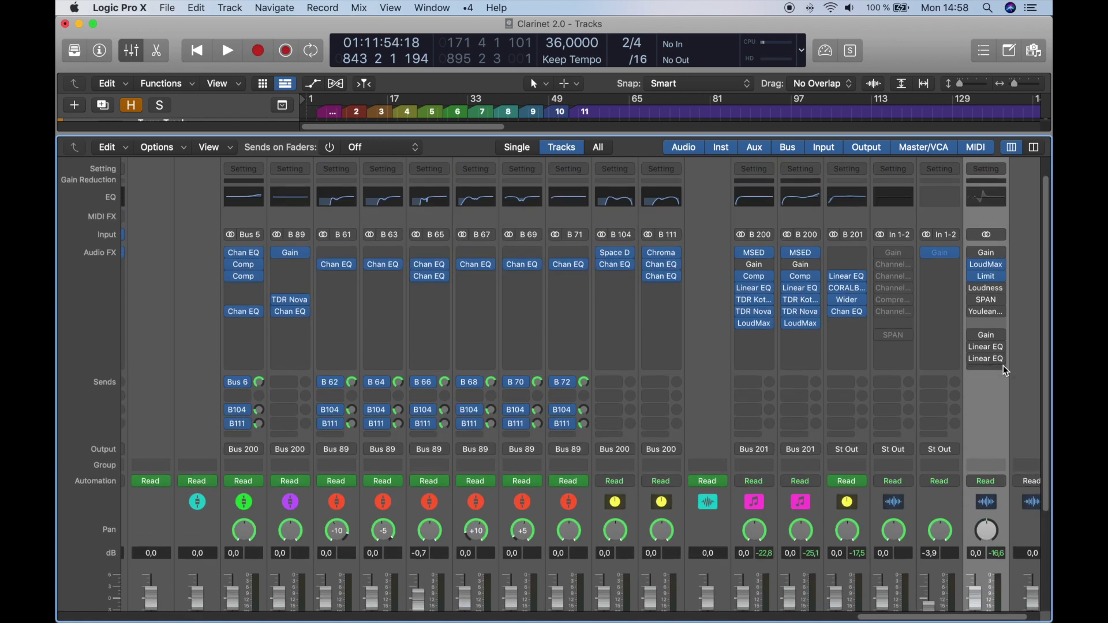
pyautogui.click(985, 264)
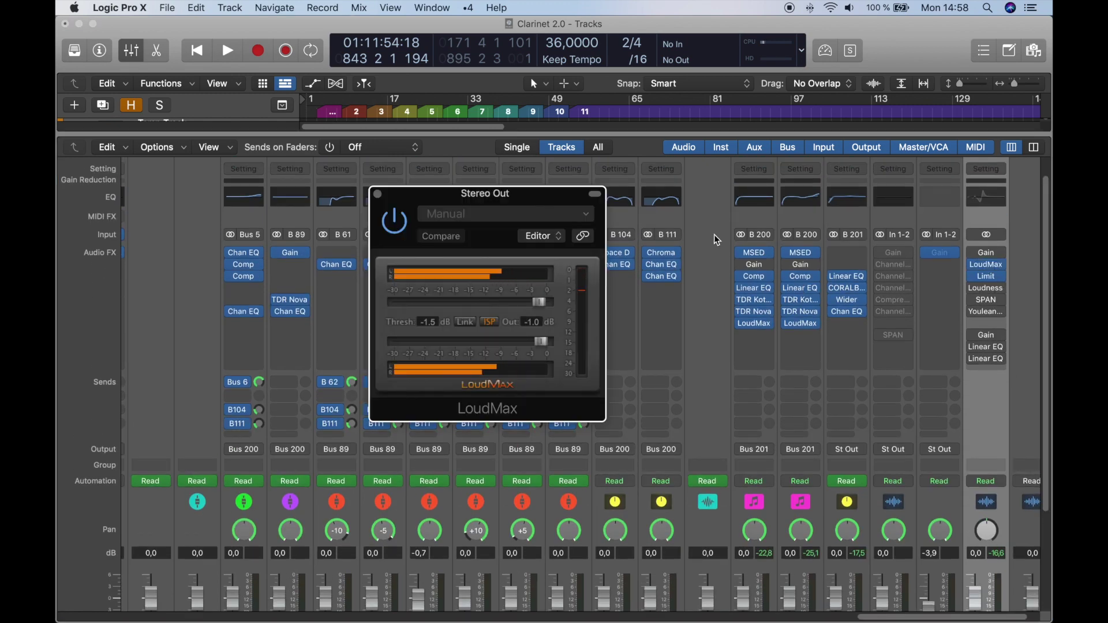
pyautogui.click(977, 278)
pyautogui.moveTo(780, 232); pyautogui.dragTo(725, 345)
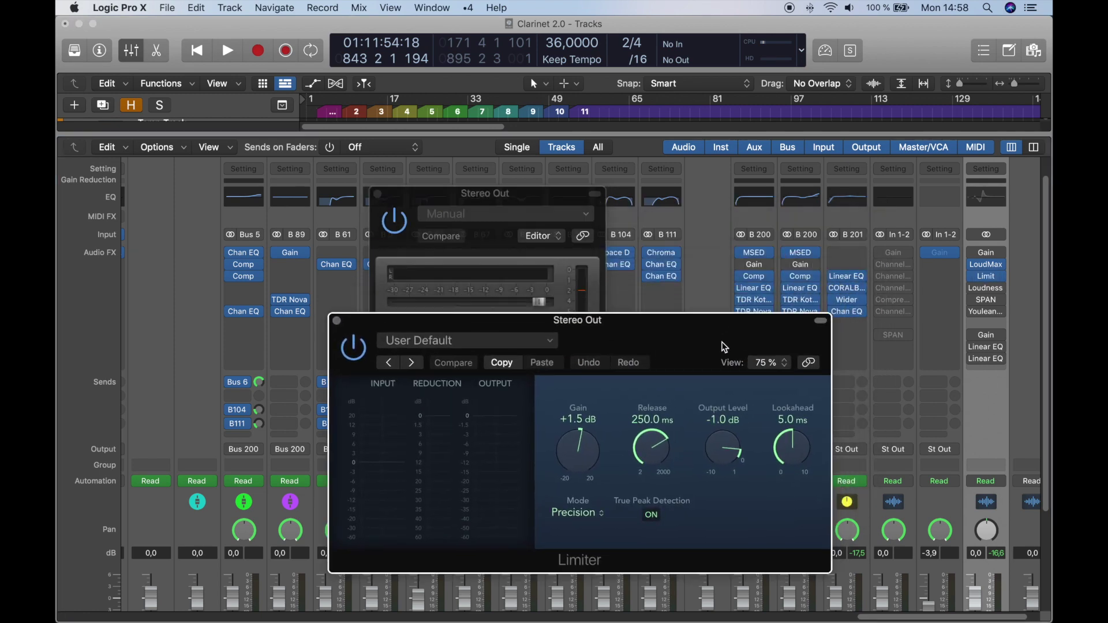
pyautogui.moveTo(561, 199); pyautogui.dragTo(609, 137)
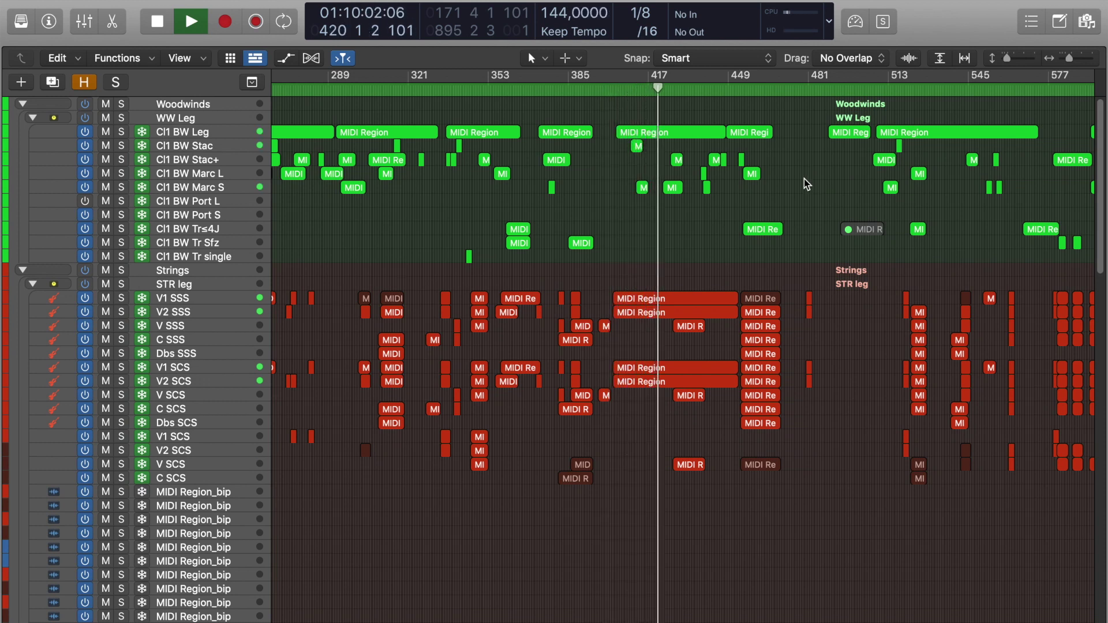
# Step: Look through the woodwind and string tracks in the arrangement while the project plays
pyautogui.hscroll(10, 806, 184)
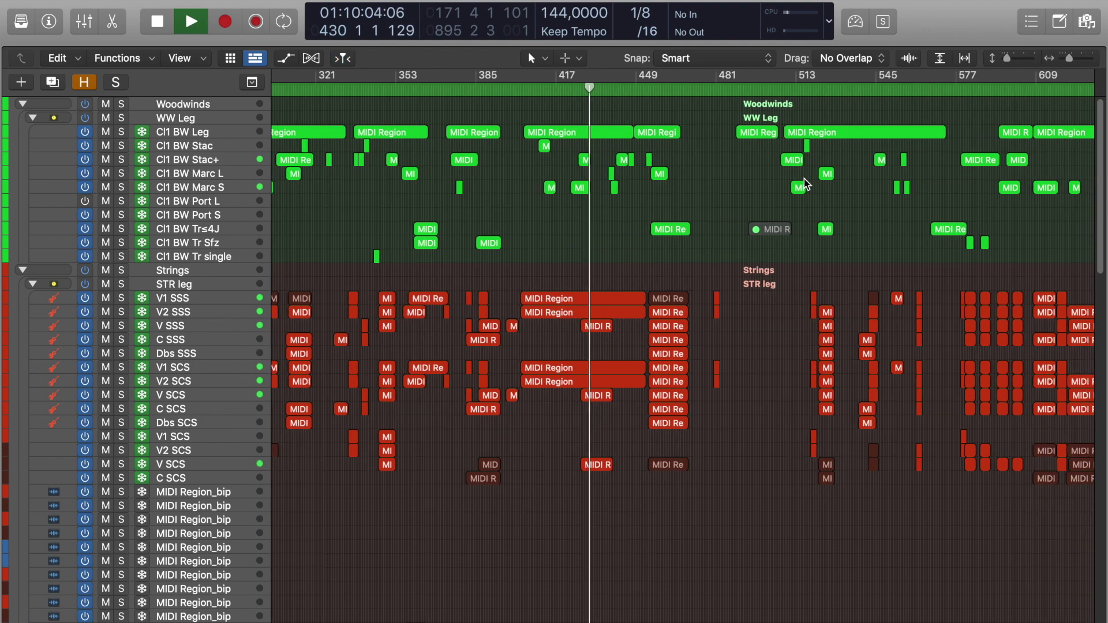
pyautogui.scroll(-15, 744, 248)
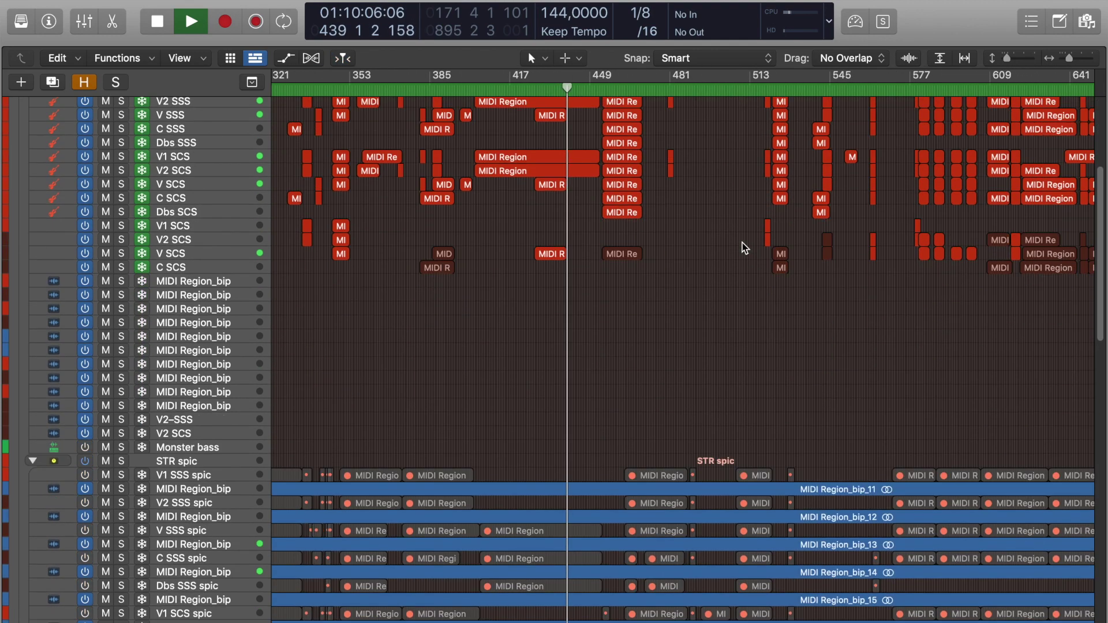
pyautogui.scroll(20, 744, 248)
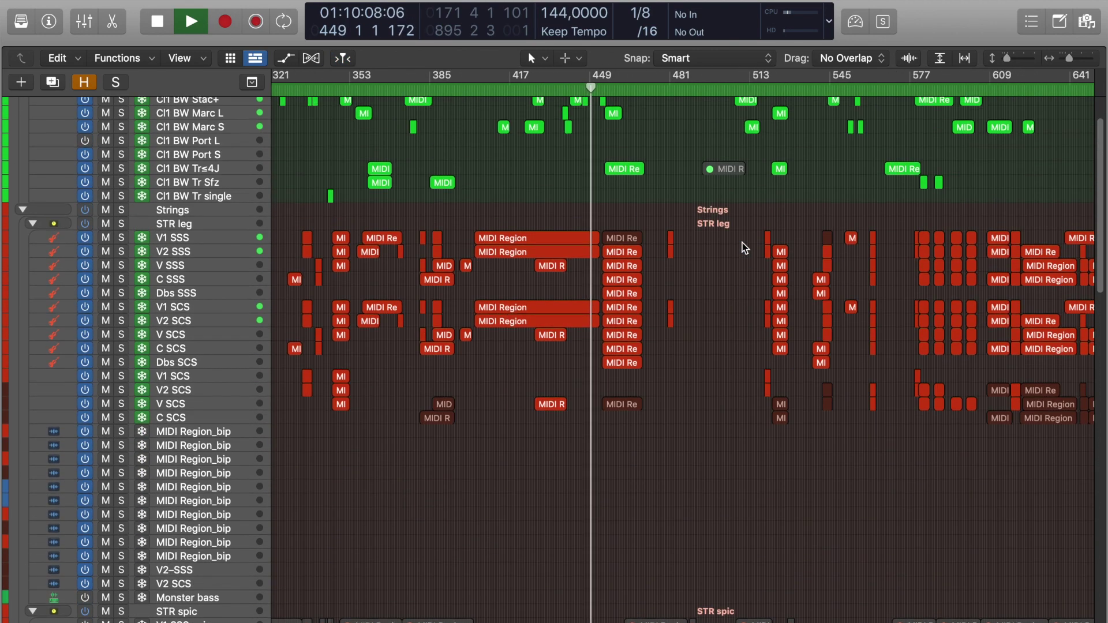